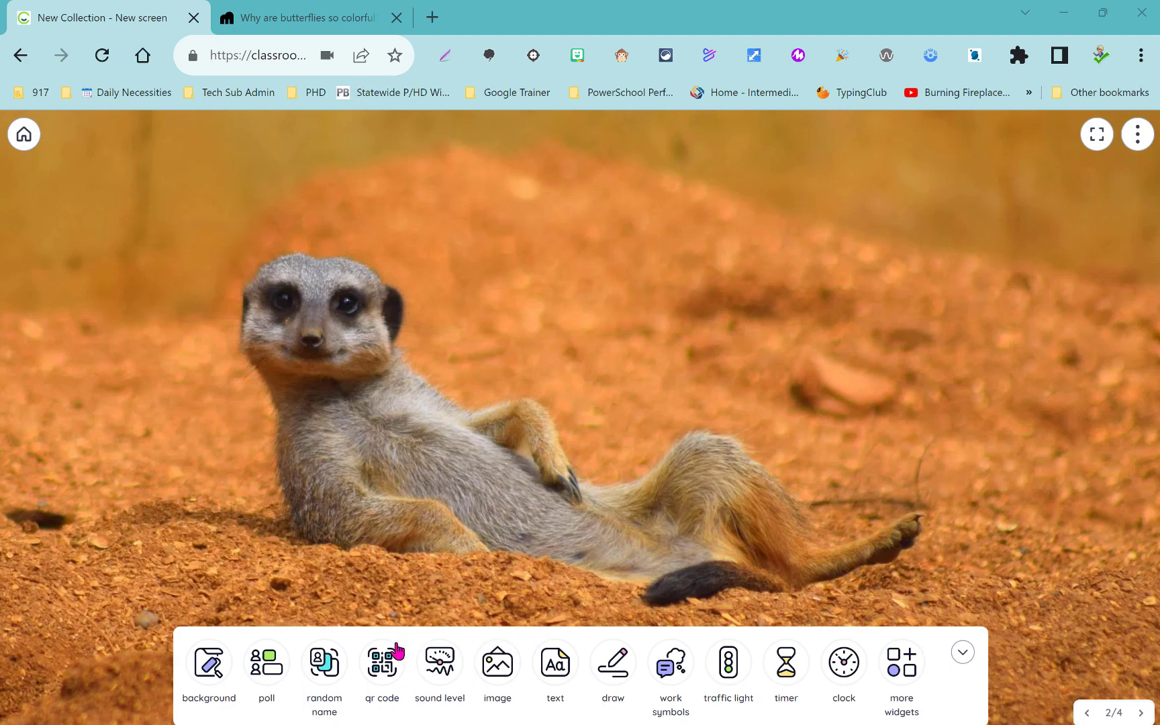
pyautogui.click(212, 696)
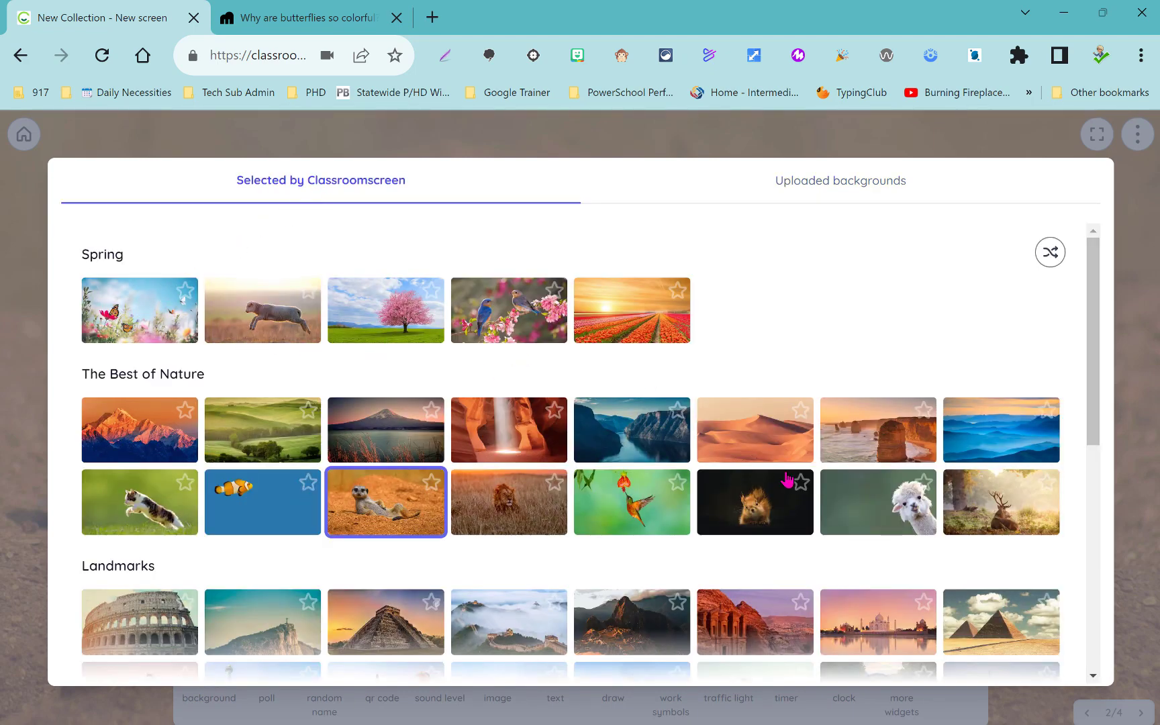
pyautogui.scroll(-4, 786, 479)
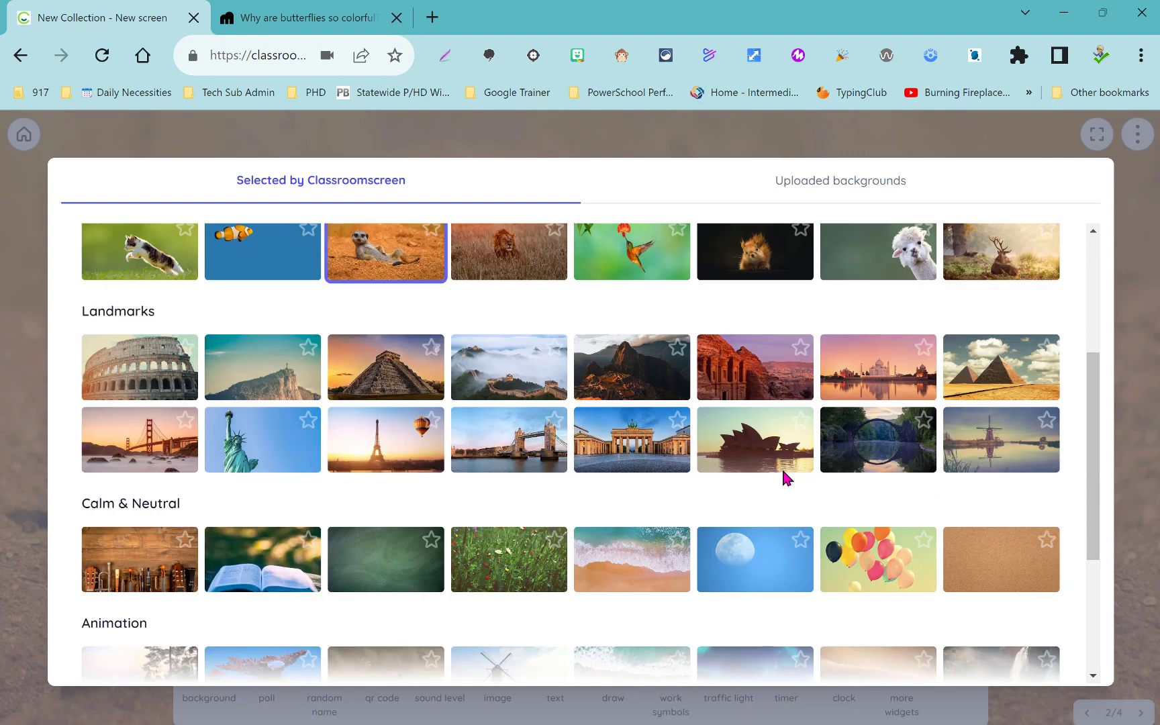
pyautogui.scroll(-3, 709, 450)
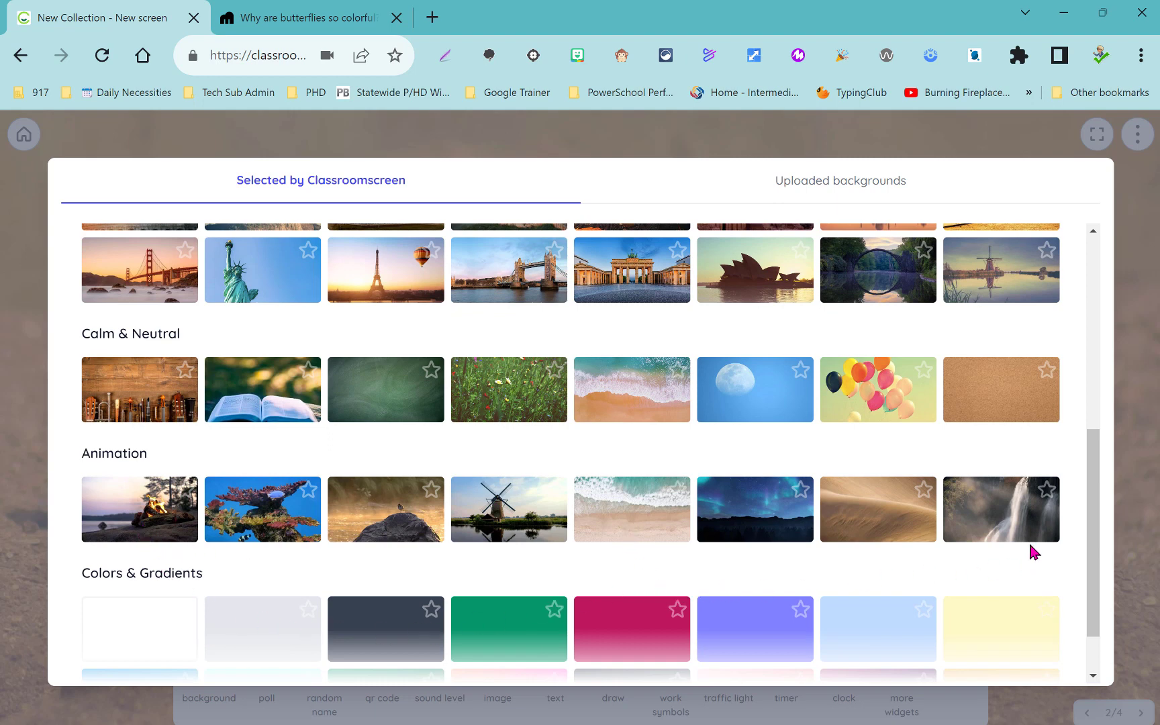
pyautogui.scroll(-1, 1025, 547)
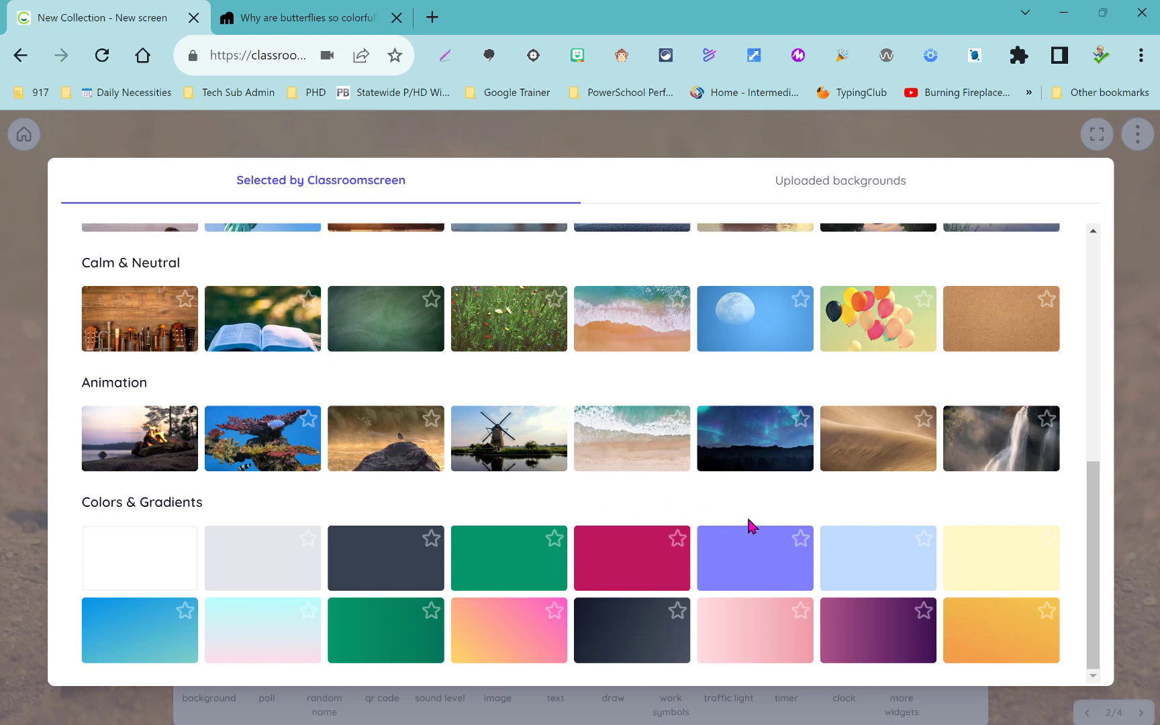
pyautogui.click(882, 195)
pyautogui.click(882, 194)
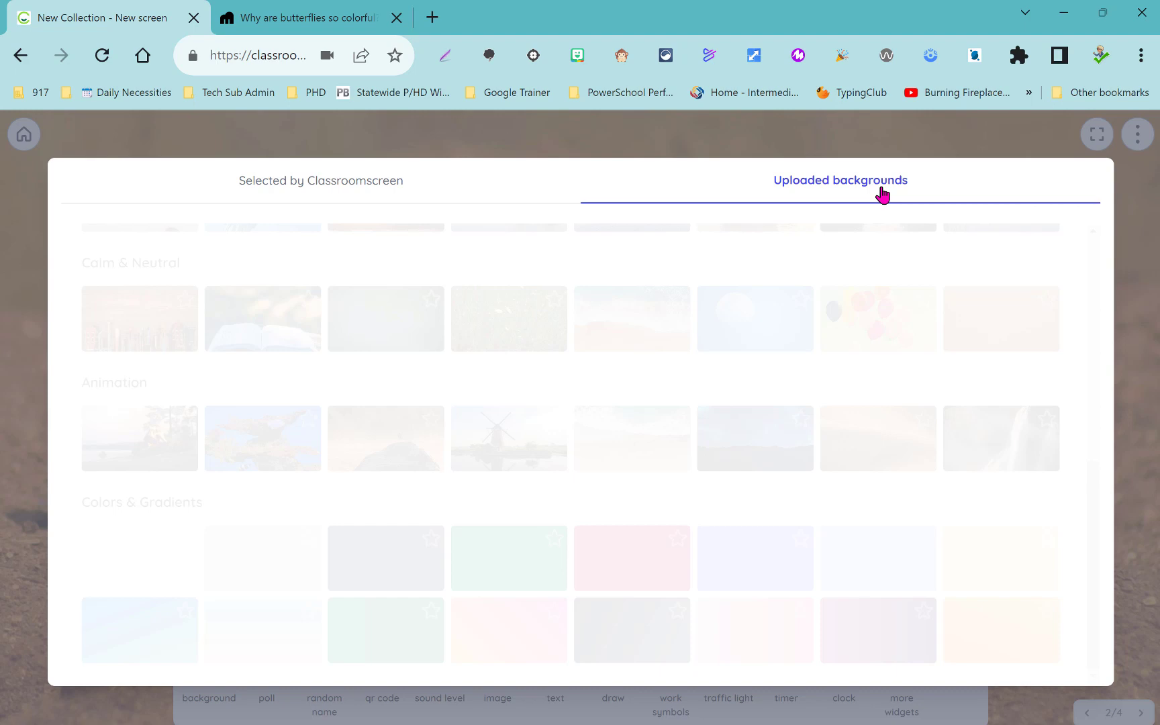
pyautogui.click(572, 142)
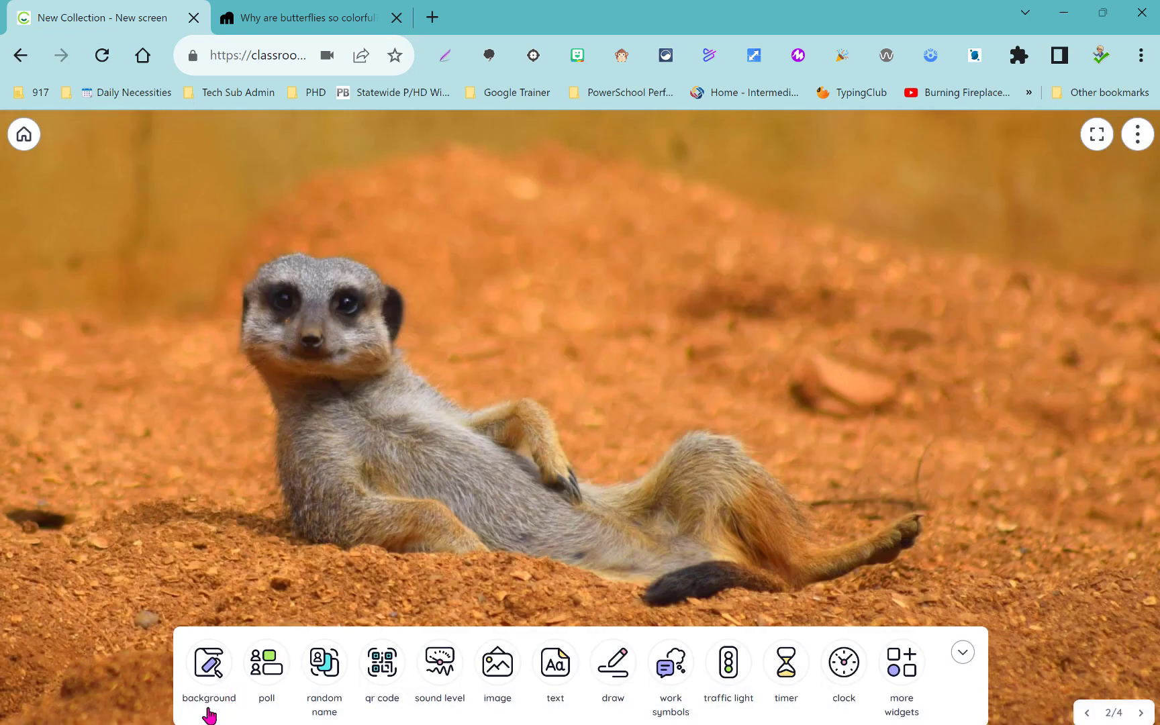
# Add a poll widget to the meerkat board and briefly view its join QR panel.
pyautogui.click(271, 683)
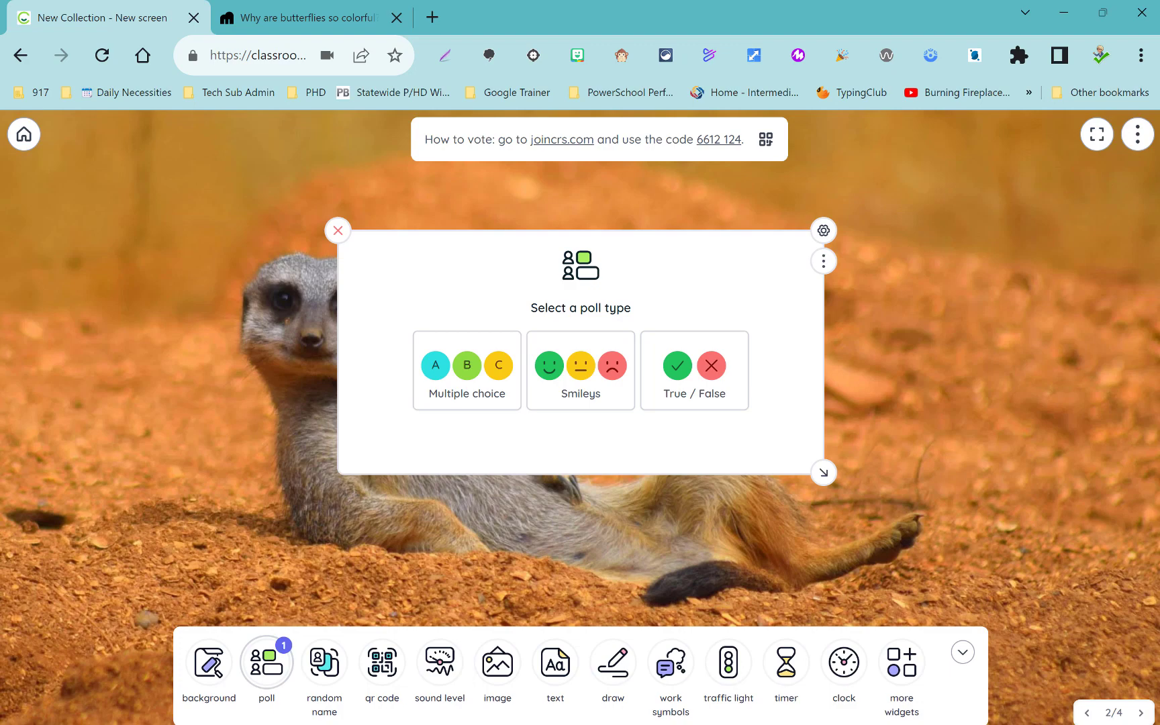
pyautogui.click(765, 140)
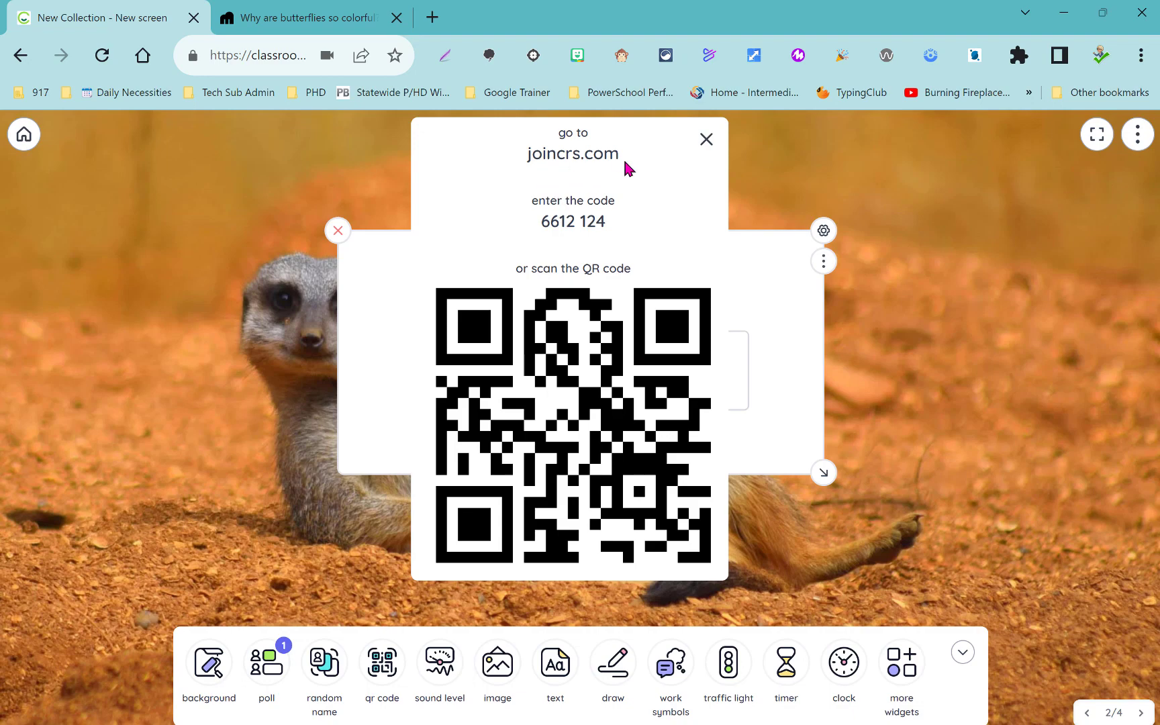
pyautogui.click(706, 139)
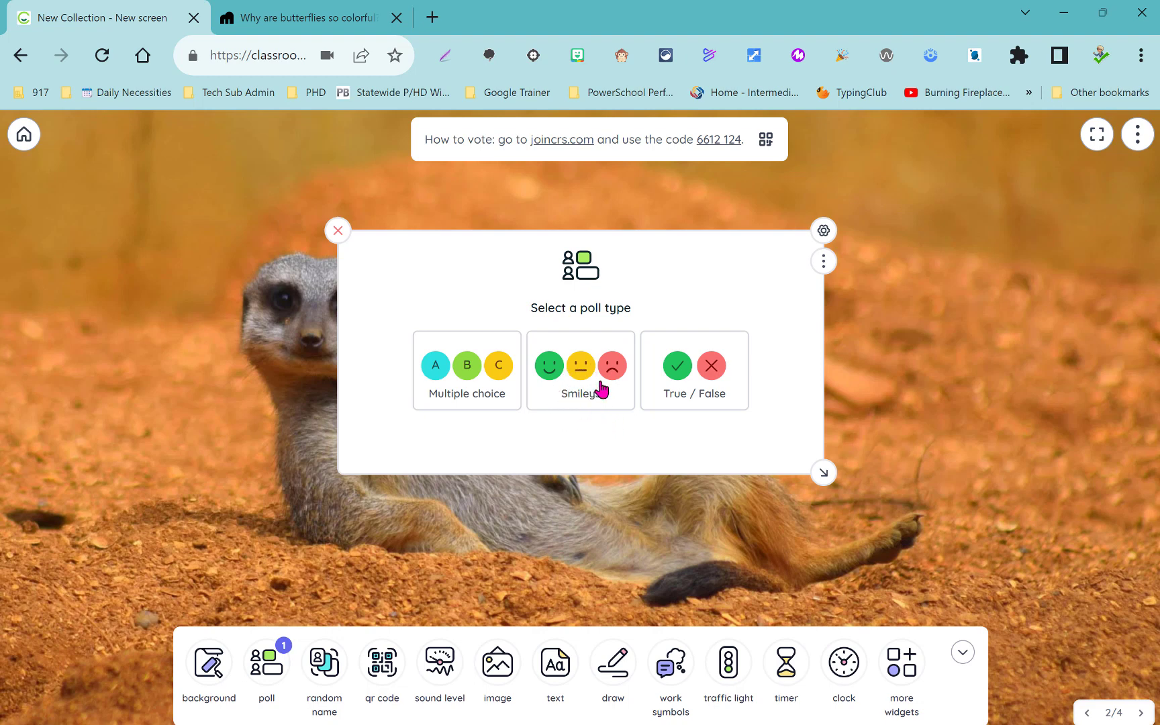
# Make the poll a multiple-choice question asking 'What zone are you in?'.
pyautogui.click(450, 406)
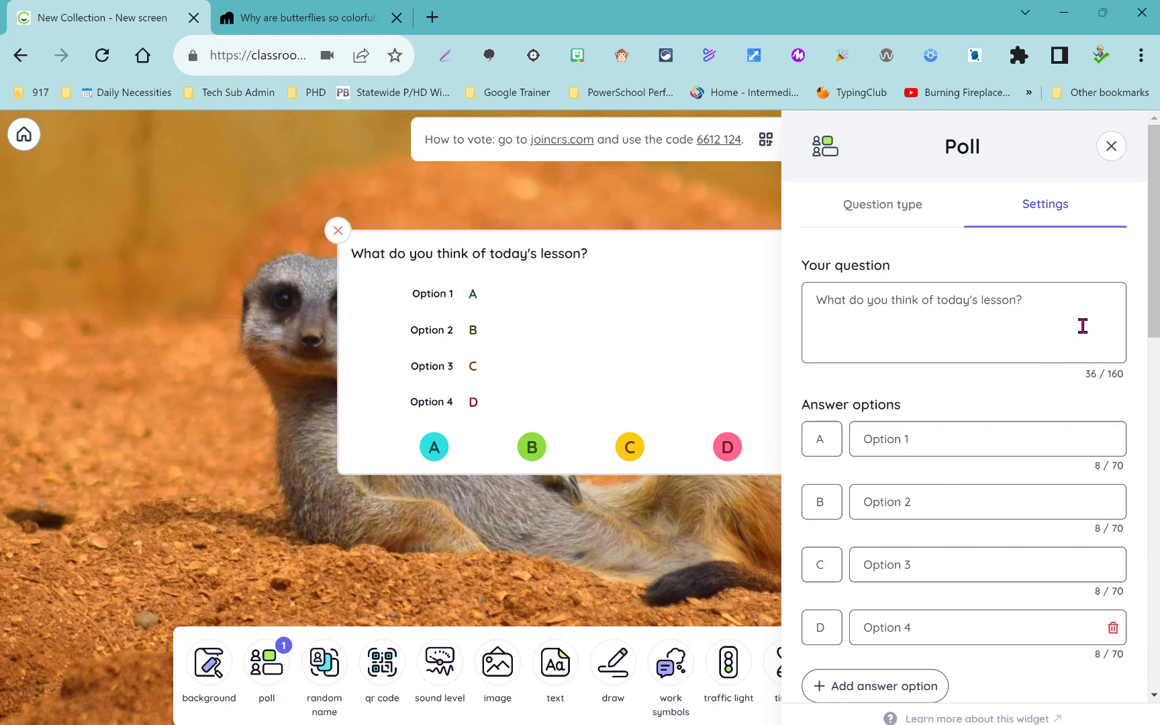
pyautogui.moveTo(885, 329); pyautogui.dragTo(815, 336)
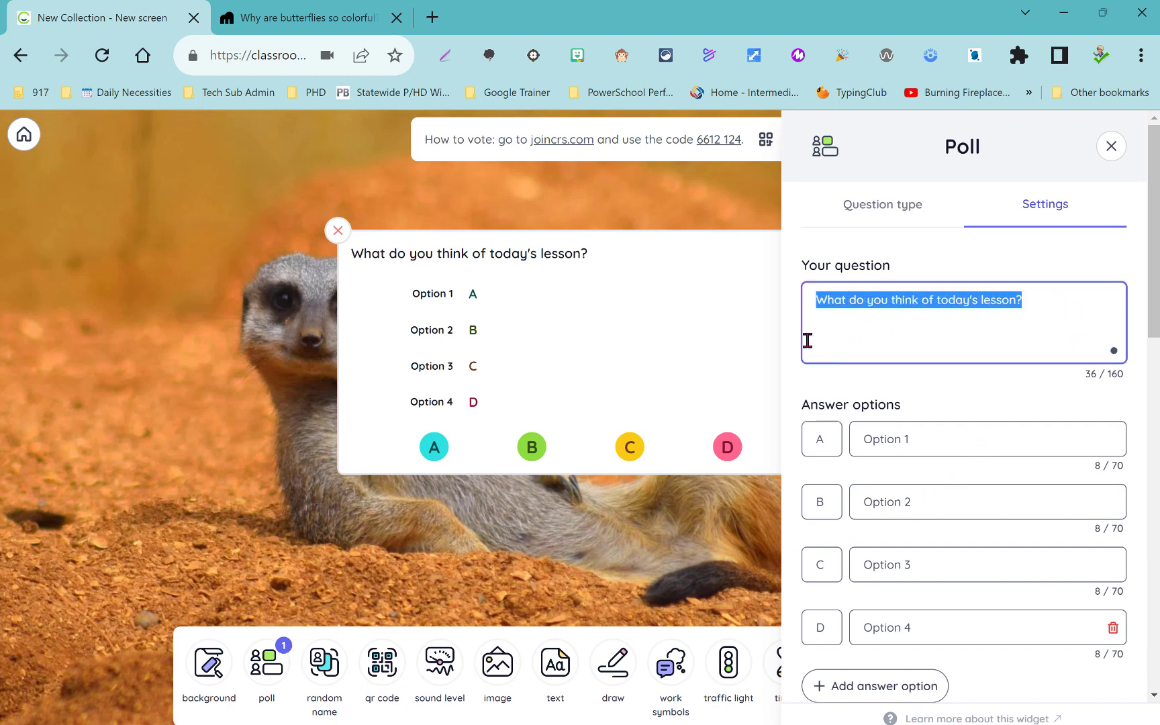
pyautogui.write('What ')
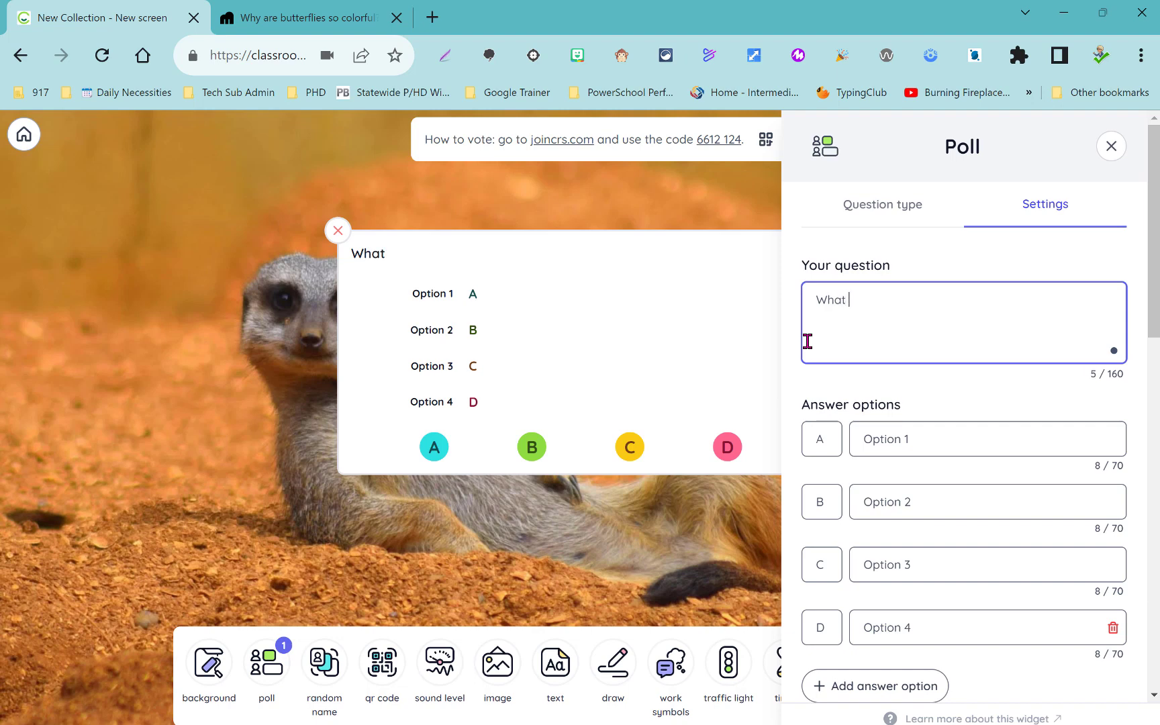
pyautogui.write('zone are yo')
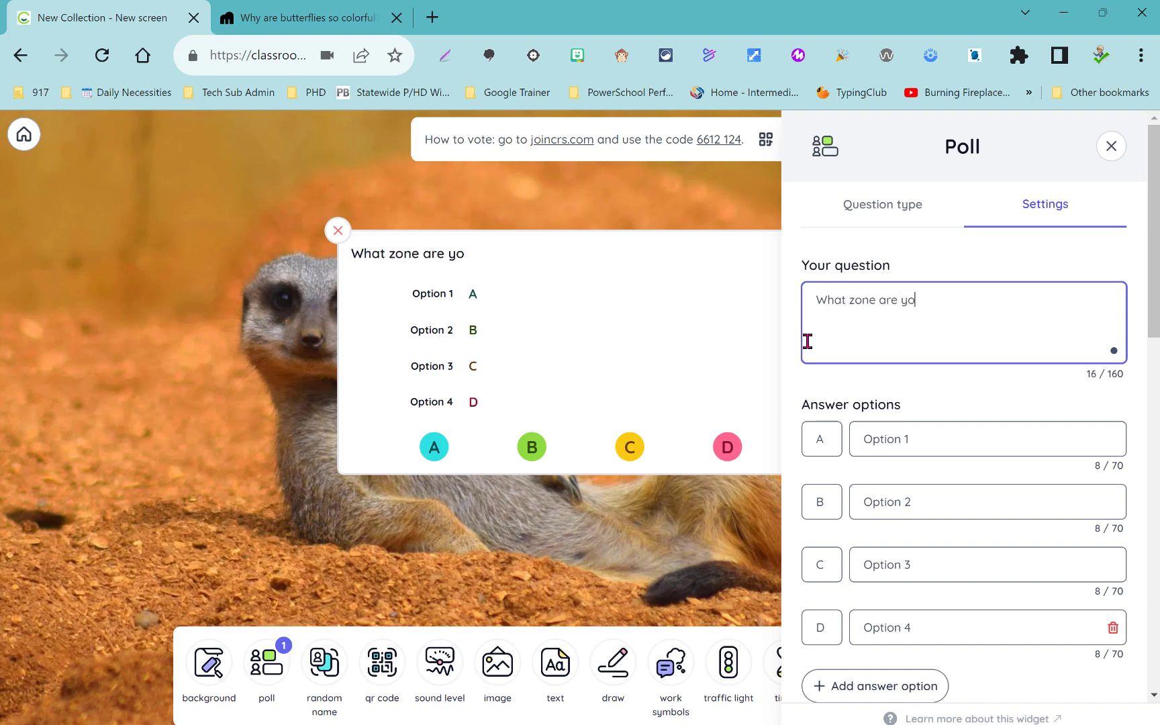
pyautogui.write('u in?')
# Enter answer options blue, green, yellow and red for A–D.
pyautogui.moveTo(946, 444); pyautogui.dragTo(866, 472)
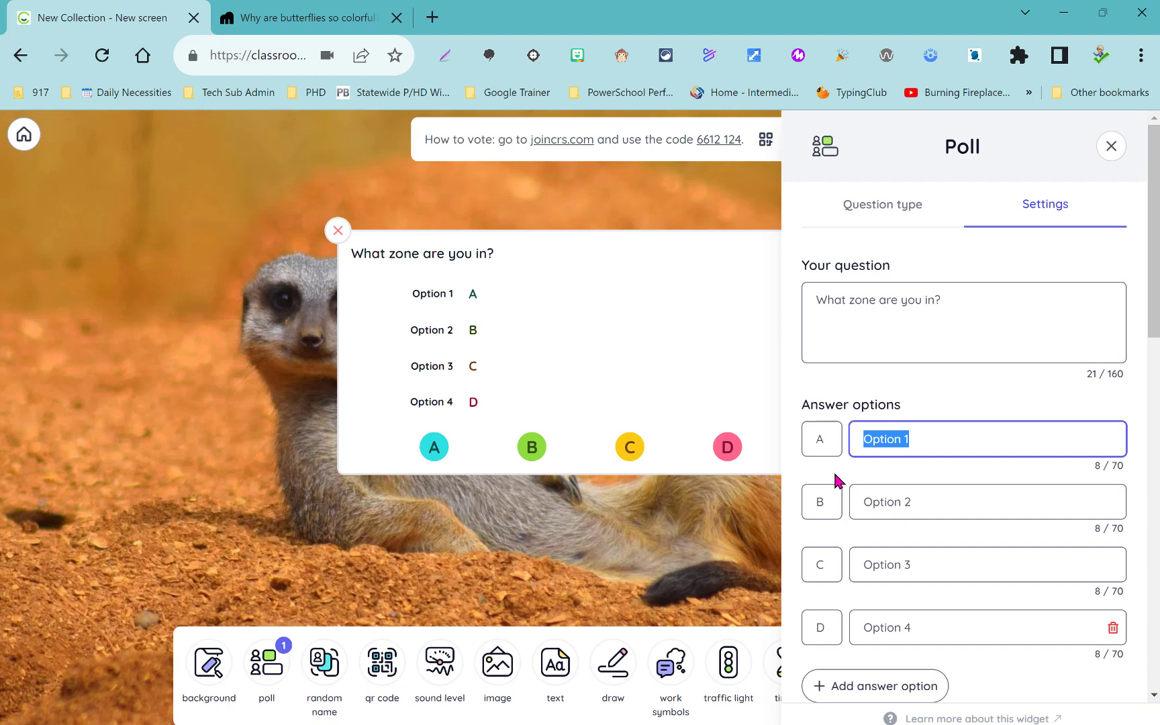
pyautogui.write('blue')
pyautogui.press('Tab')
pyautogui.write('green')
pyautogui.press('Tab')
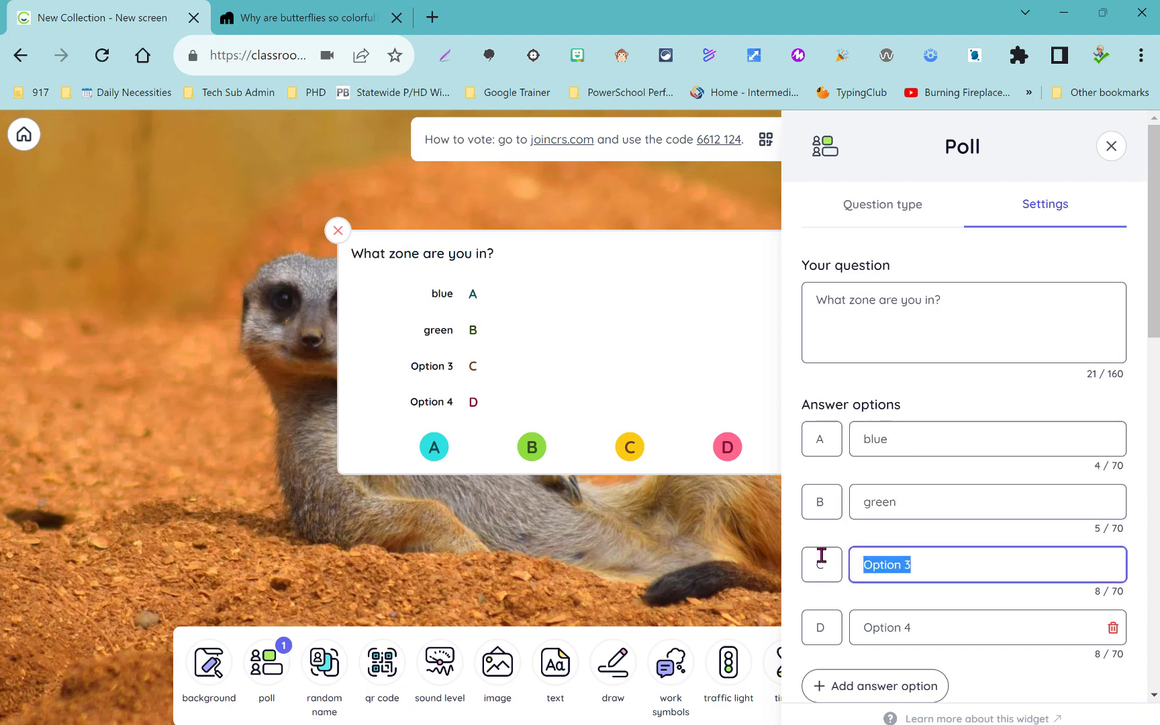
pyautogui.write('yellow')
pyautogui.press('Tab')
pyautogui.write('red')
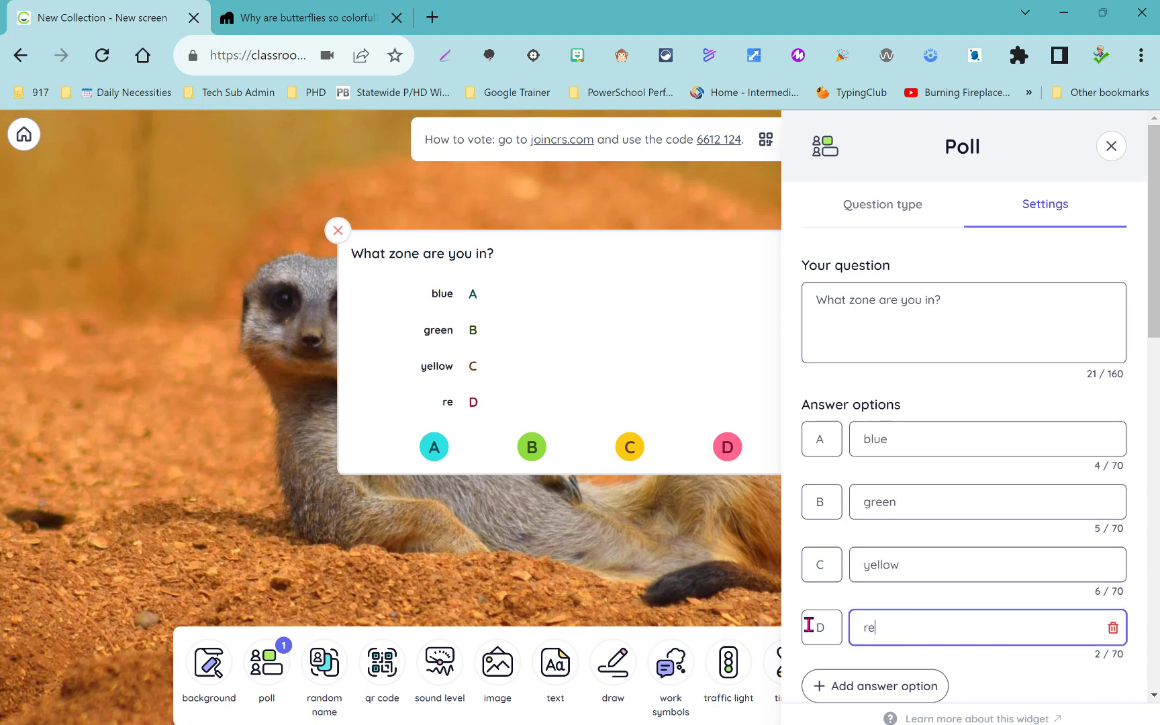
pyautogui.scroll(-2, 1069, 503)
pyautogui.scroll(-1, 1068, 502)
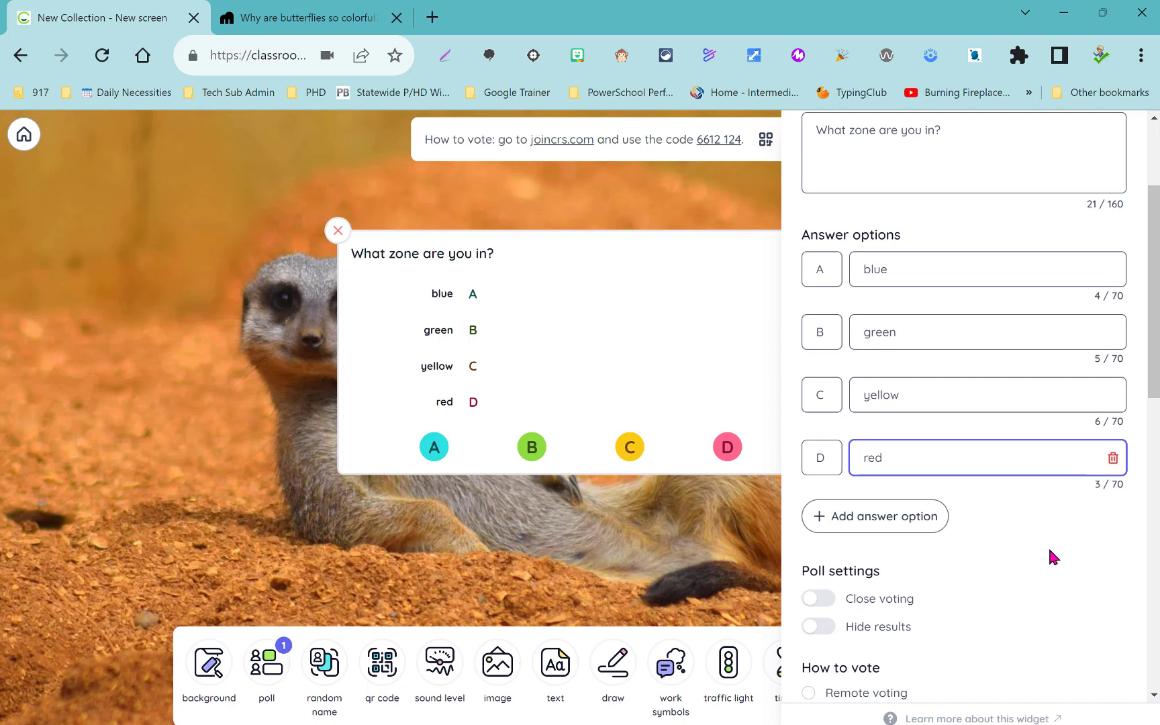
pyautogui.scroll(-2, 1048, 545)
pyautogui.scroll(-3, 1048, 546)
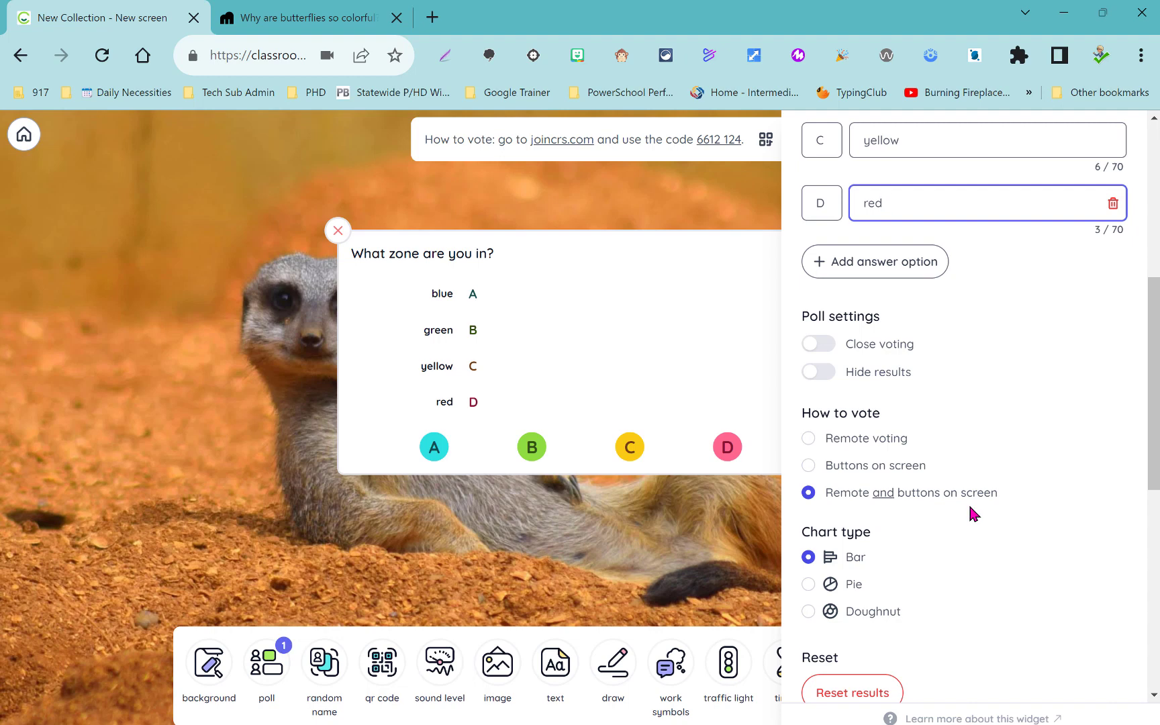
pyautogui.scroll(-1, 968, 503)
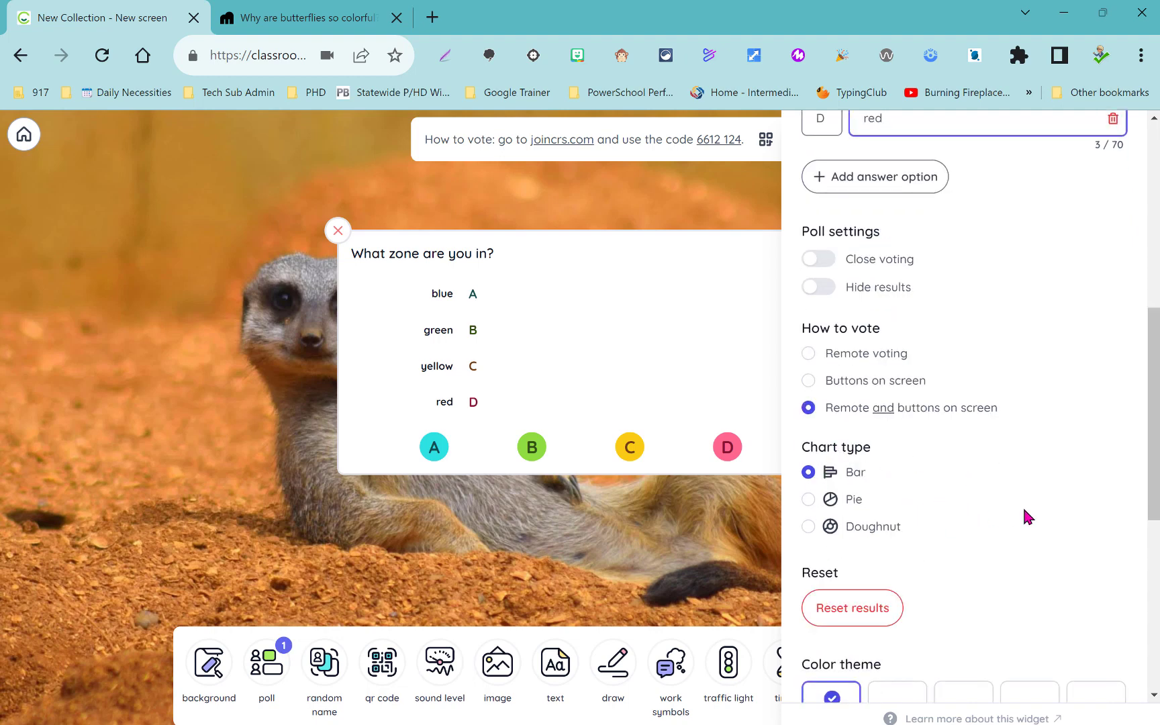
pyautogui.scroll(-5, 1023, 510)
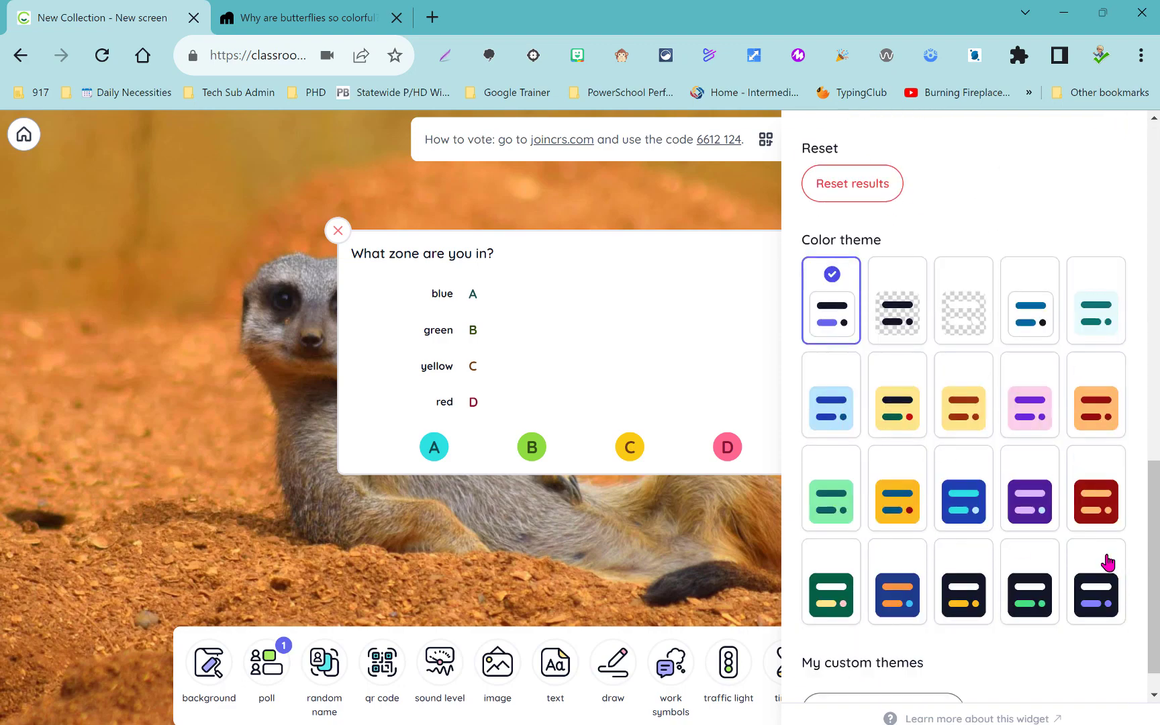
pyautogui.scroll(1, 1098, 564)
pyautogui.scroll(10, 1087, 551)
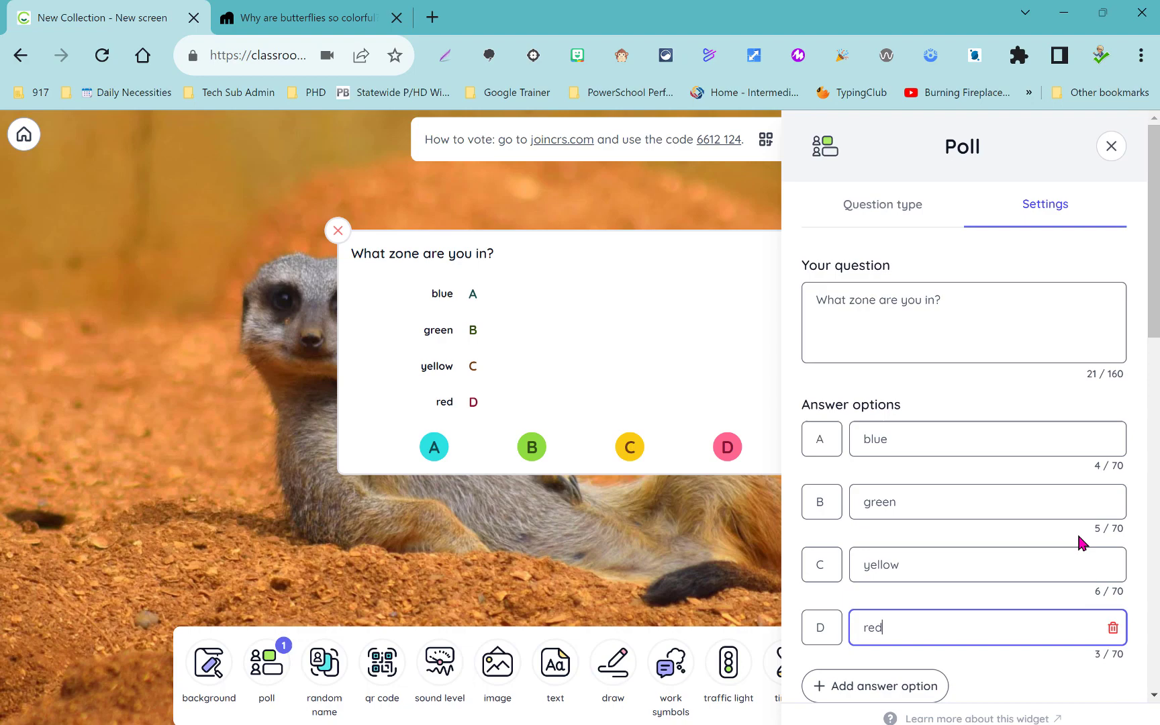
# Close the poll settings and cast one vote each for green, yellow and blue.
pyautogui.click(1113, 147)
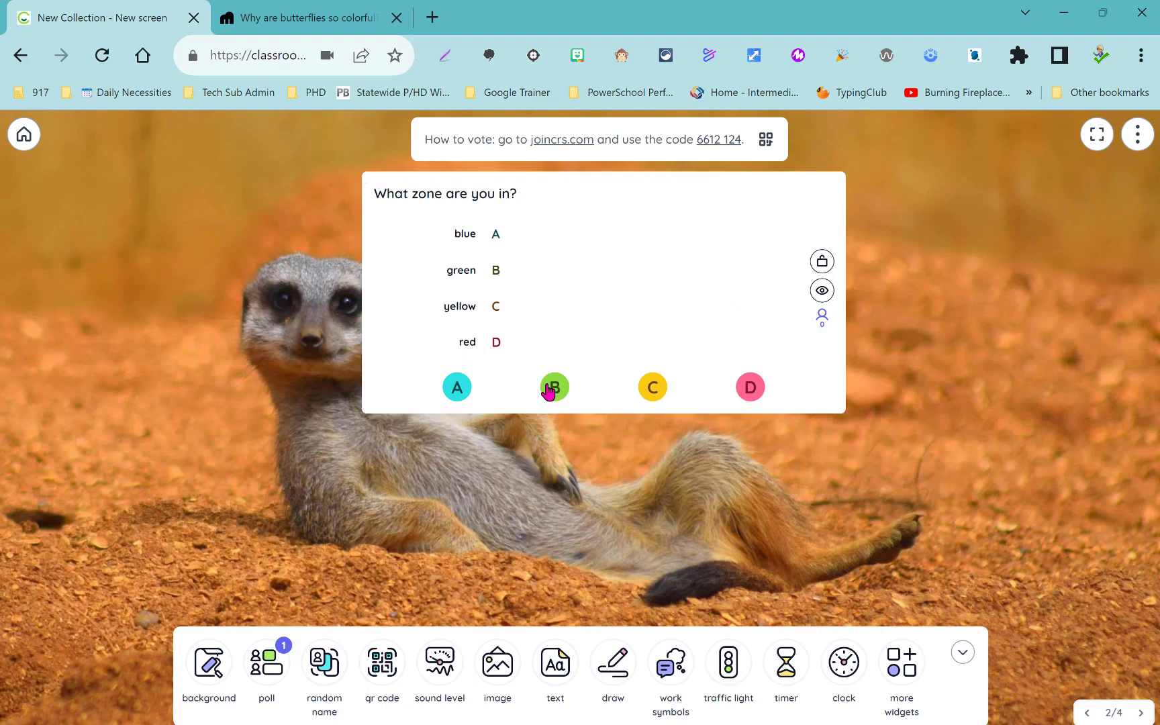
pyautogui.click(549, 391)
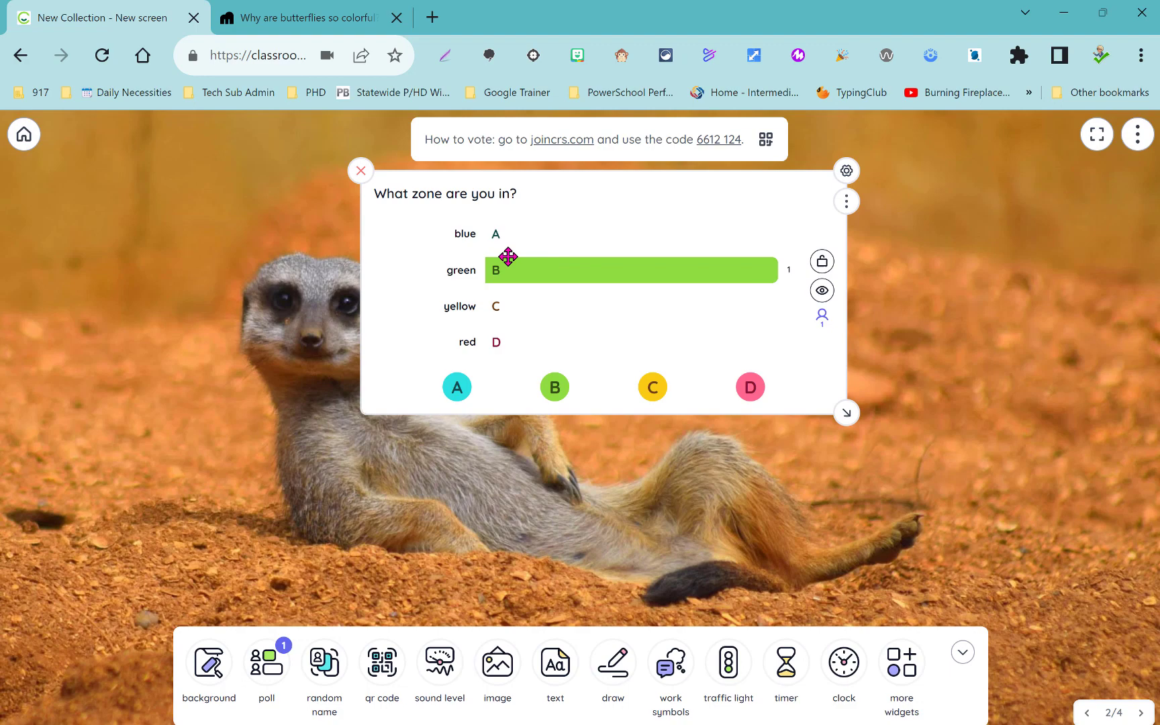
pyautogui.click(661, 399)
pyautogui.click(466, 399)
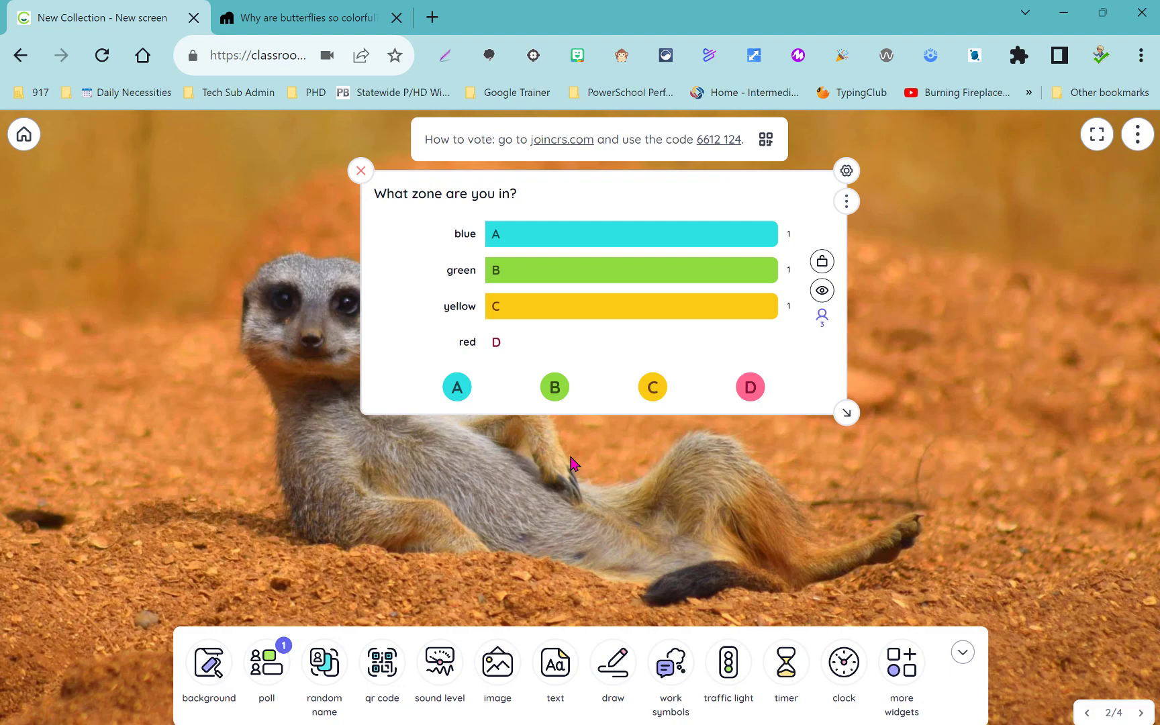
# Enlarge the poll widget, show it in spotlight view, then exit spotlight.
pyautogui.moveTo(846, 414); pyautogui.dragTo(788, 528)
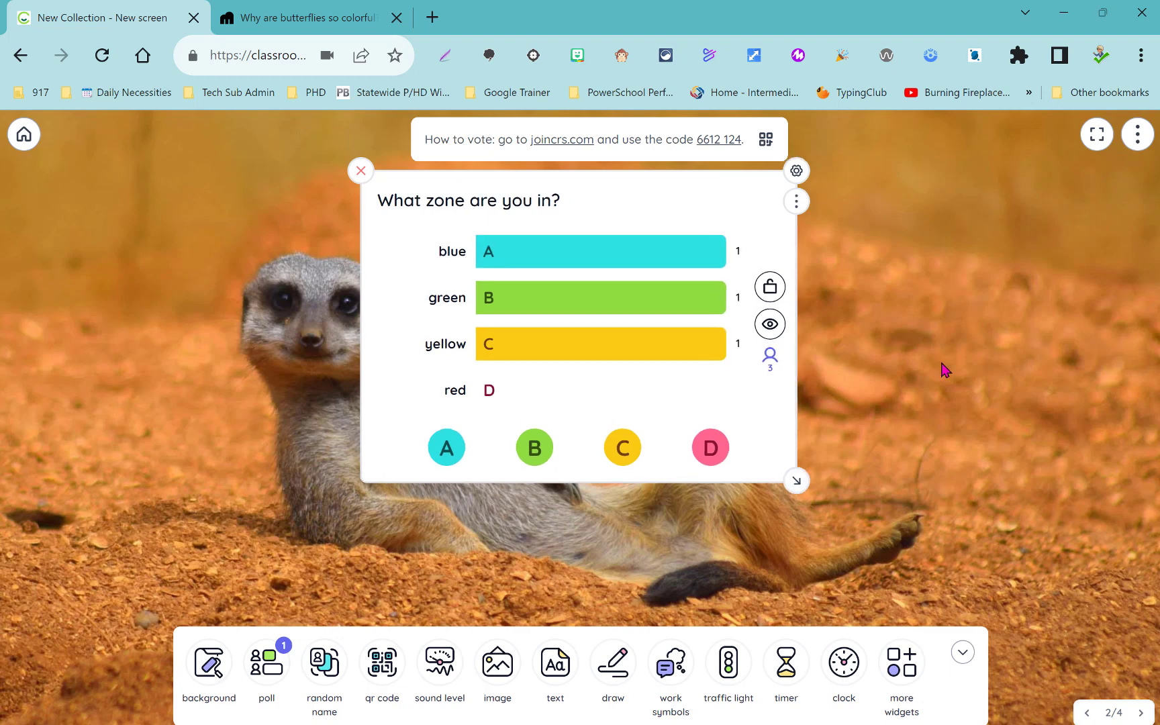
pyautogui.click(798, 204)
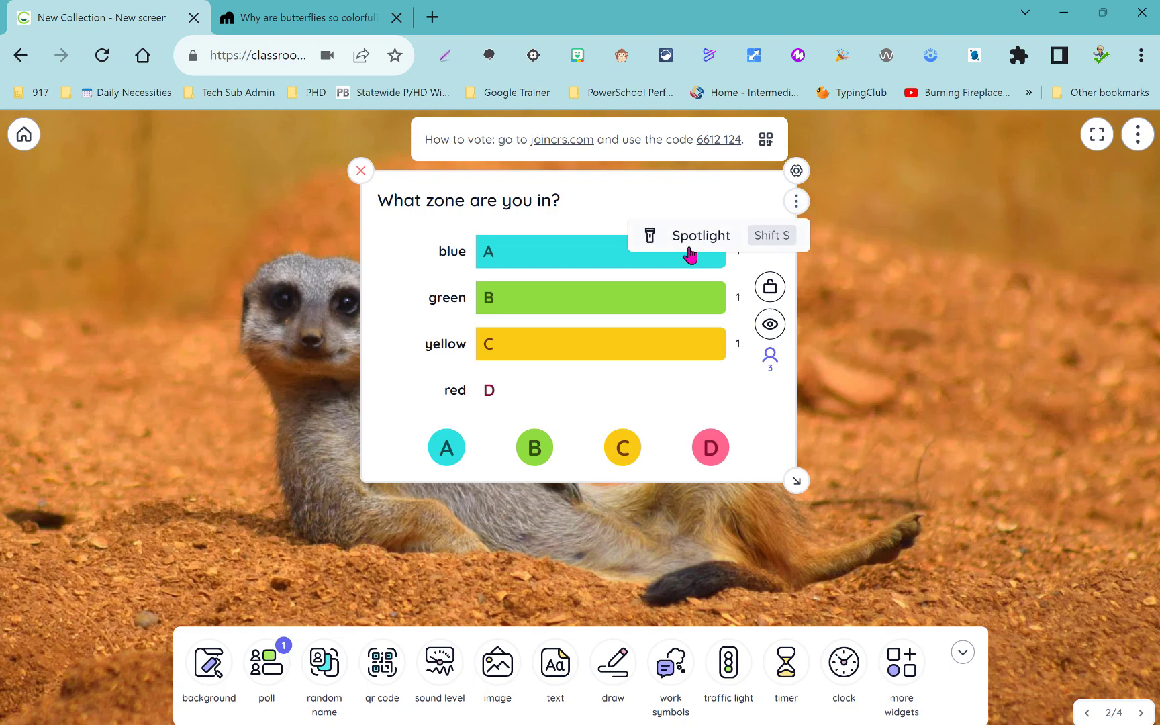
pyautogui.click(690, 252)
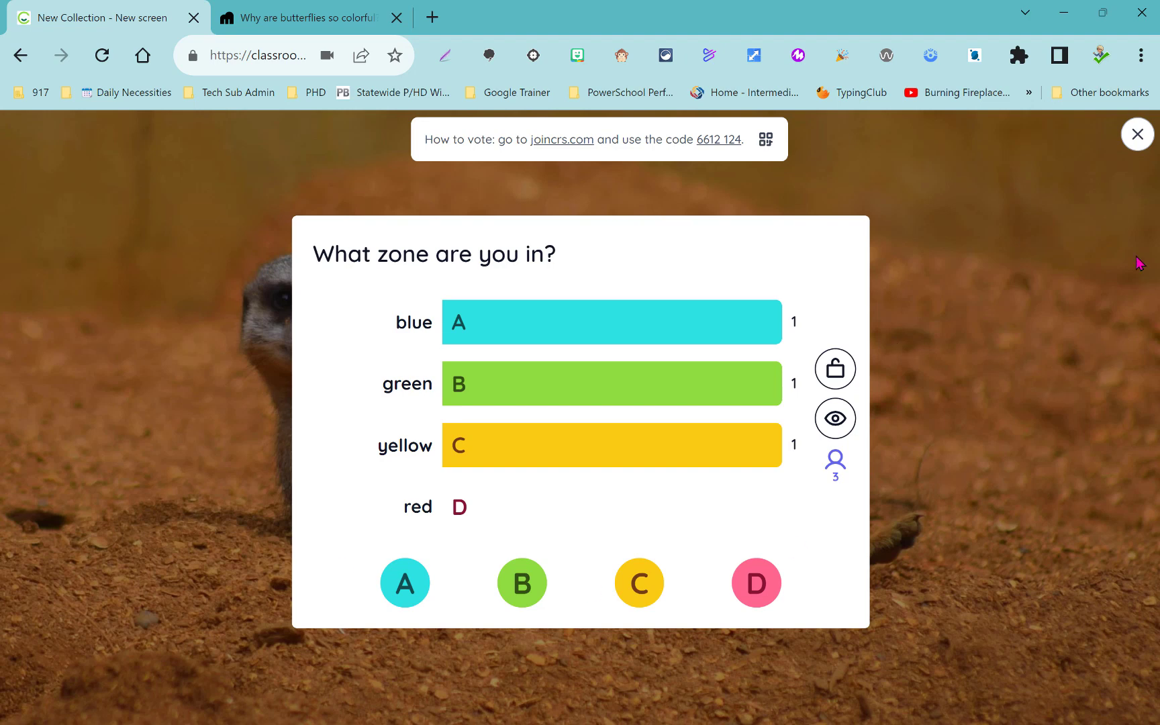
pyautogui.click(1134, 138)
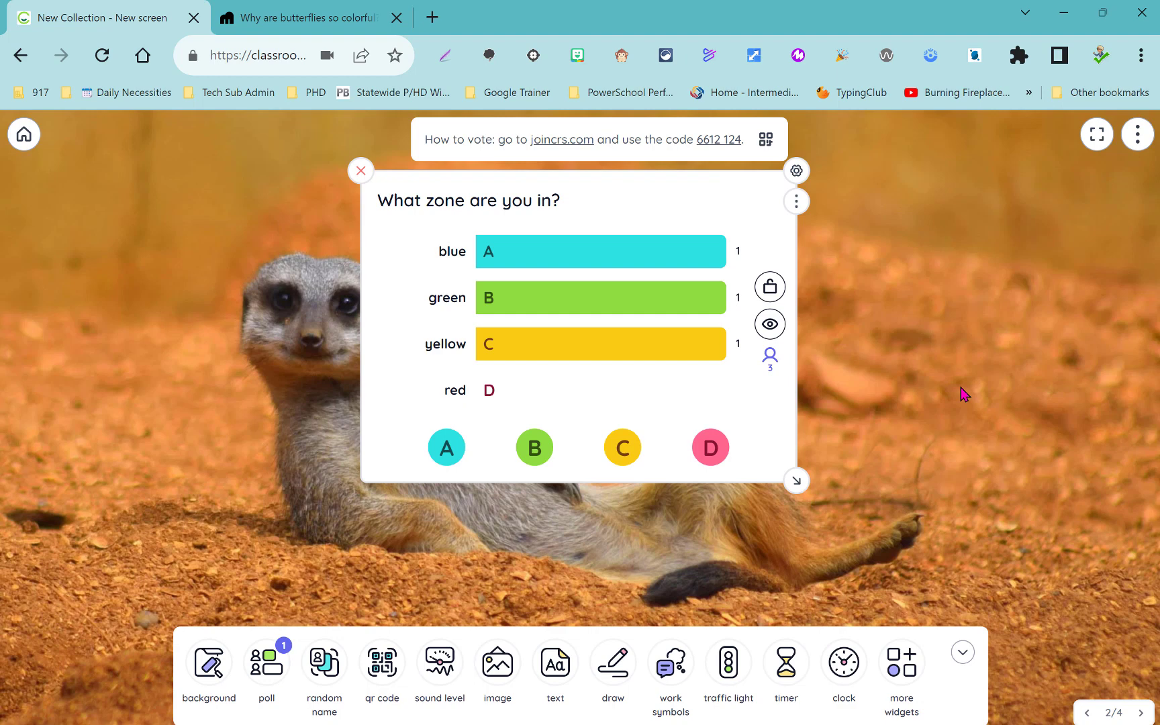
# Replace the poll with a random name picker, move it centre-left, and view its name lists.
pyautogui.click(362, 171)
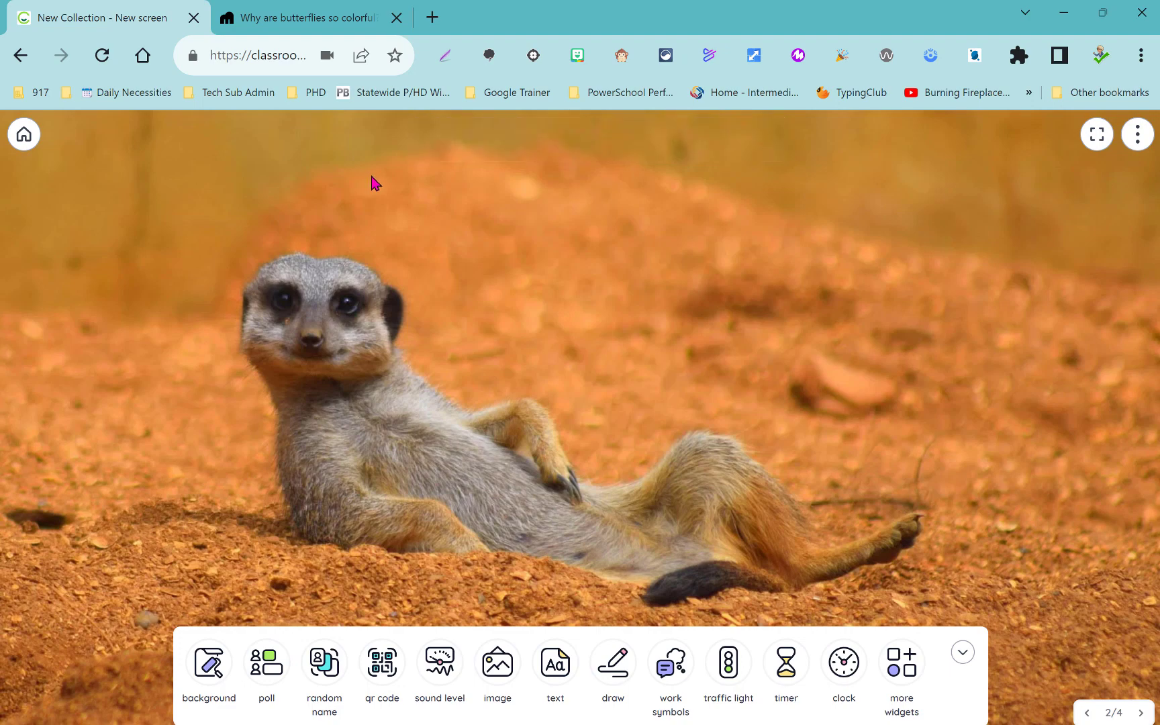
pyautogui.click(325, 672)
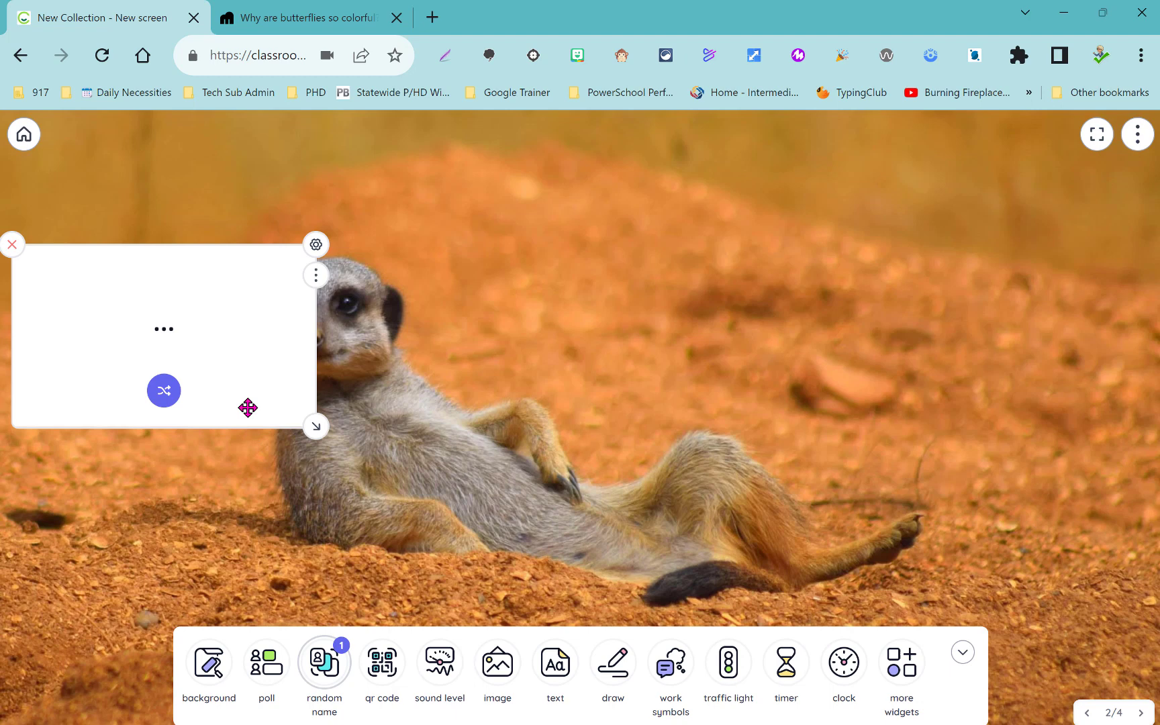
pyautogui.moveTo(241, 403); pyautogui.dragTo(479, 319)
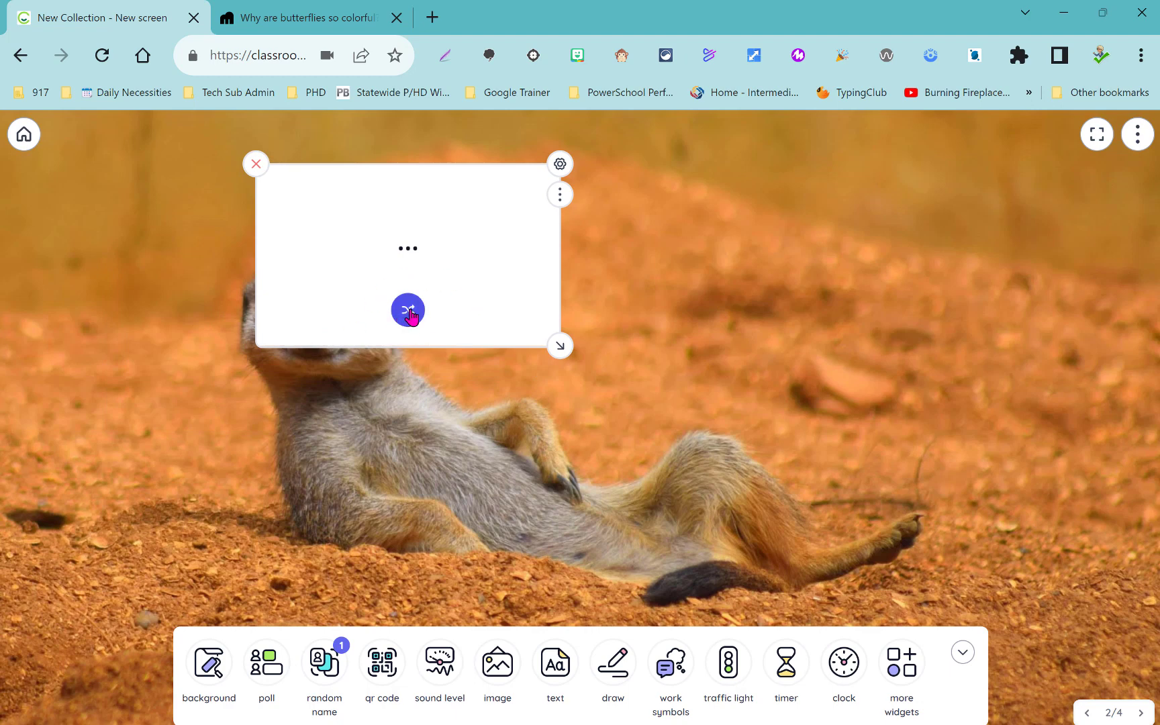
pyautogui.click(561, 165)
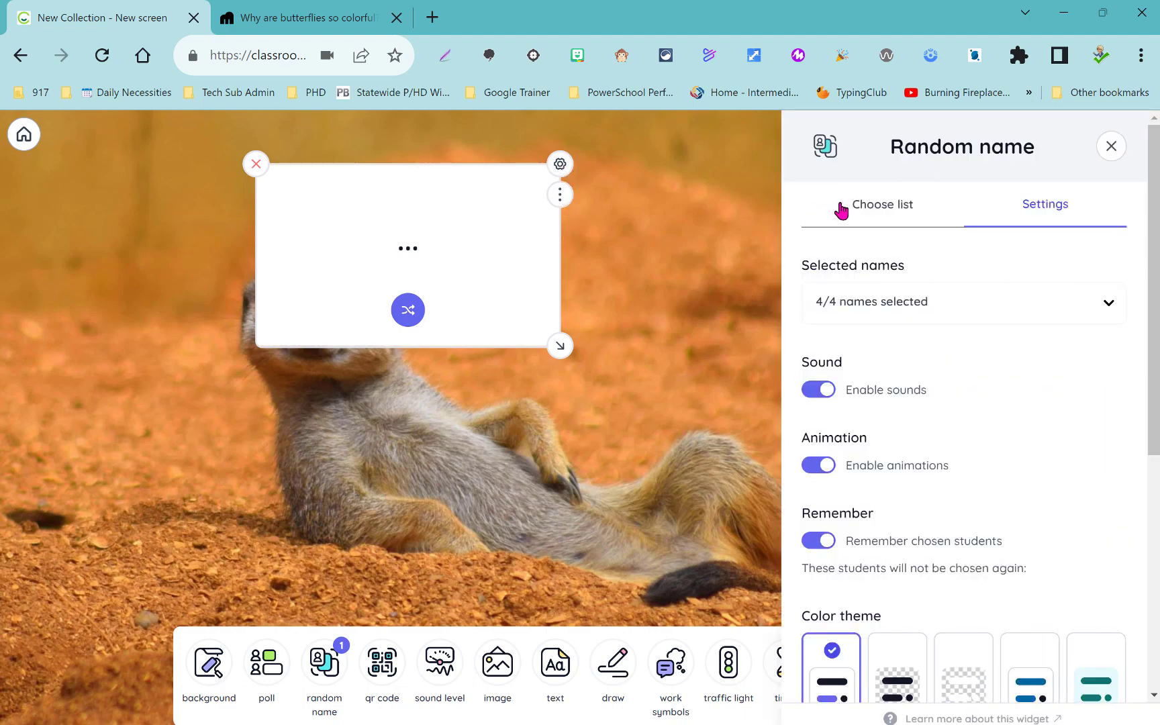
pyautogui.click(887, 224)
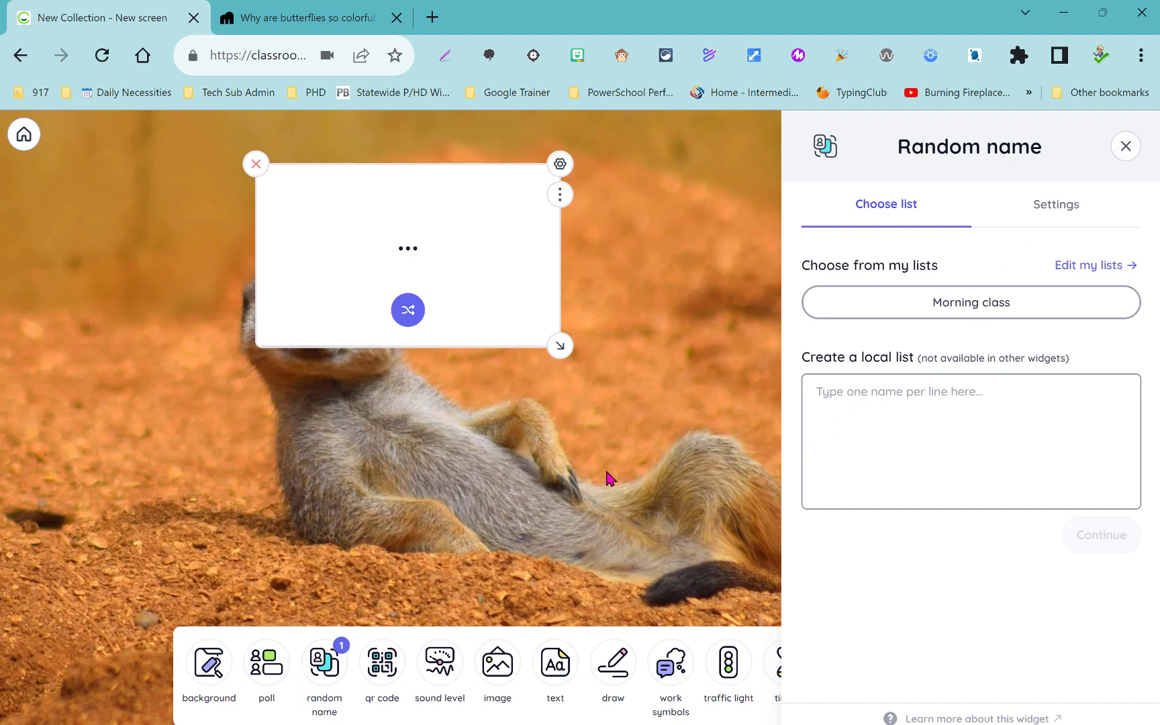
pyautogui.click(1127, 148)
# Replace the random name picker with an enlarged QR code widget.
pyautogui.click(256, 165)
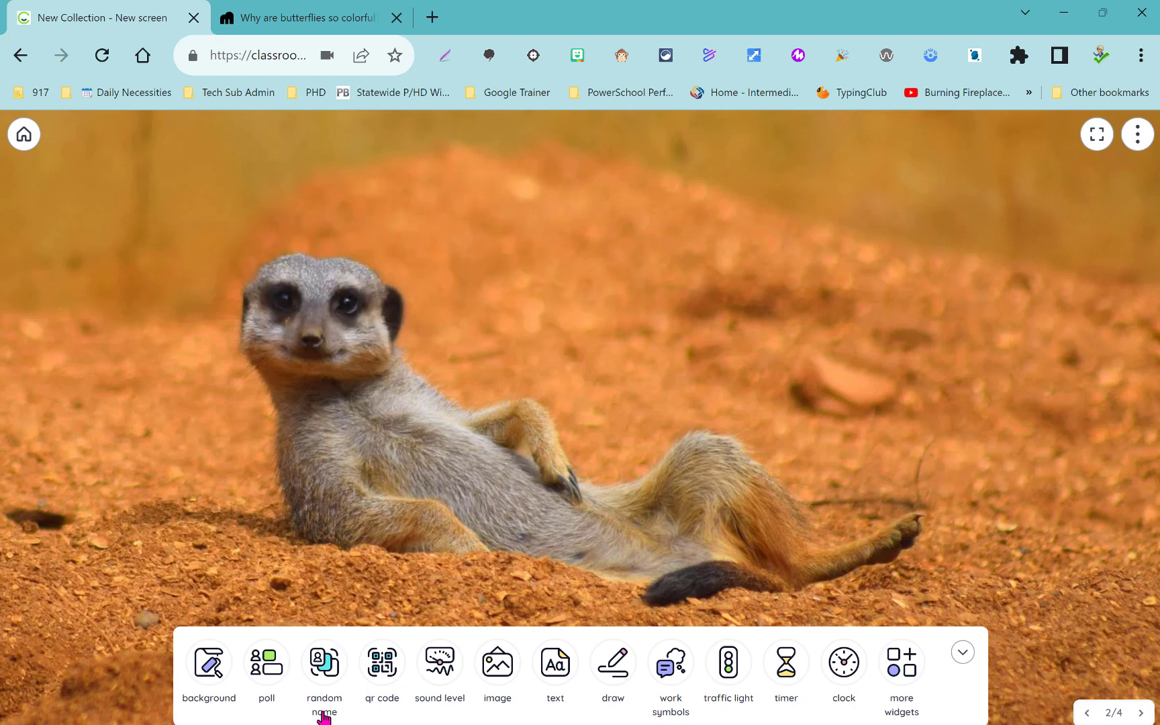
pyautogui.click(388, 669)
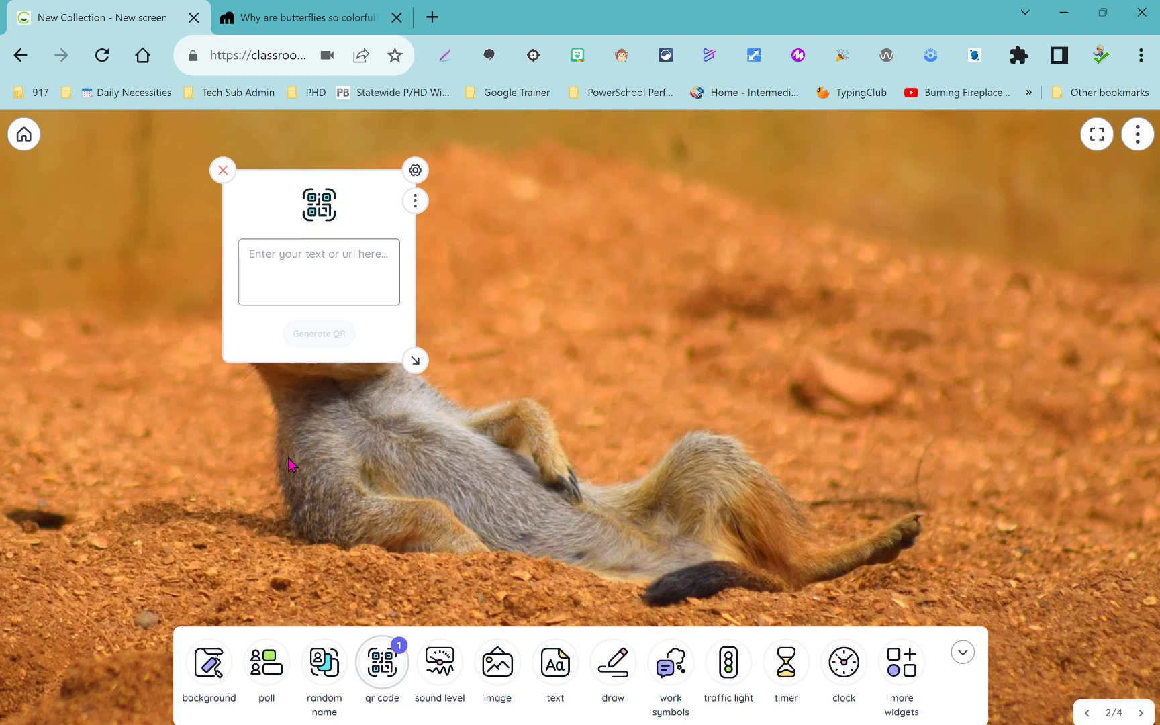
pyautogui.moveTo(416, 366); pyautogui.dragTo(451, 383)
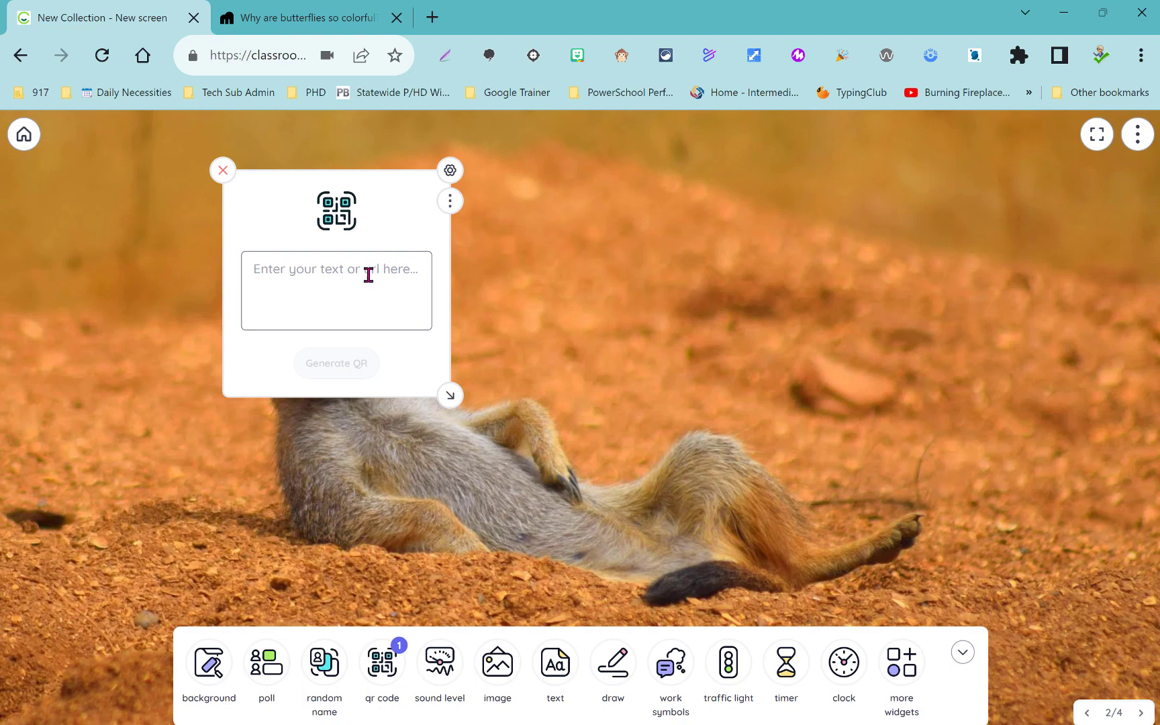
# Generate a QR code from the butterfly lesson's student link, then swap it for a sound level meter.
pyautogui.click(368, 27)
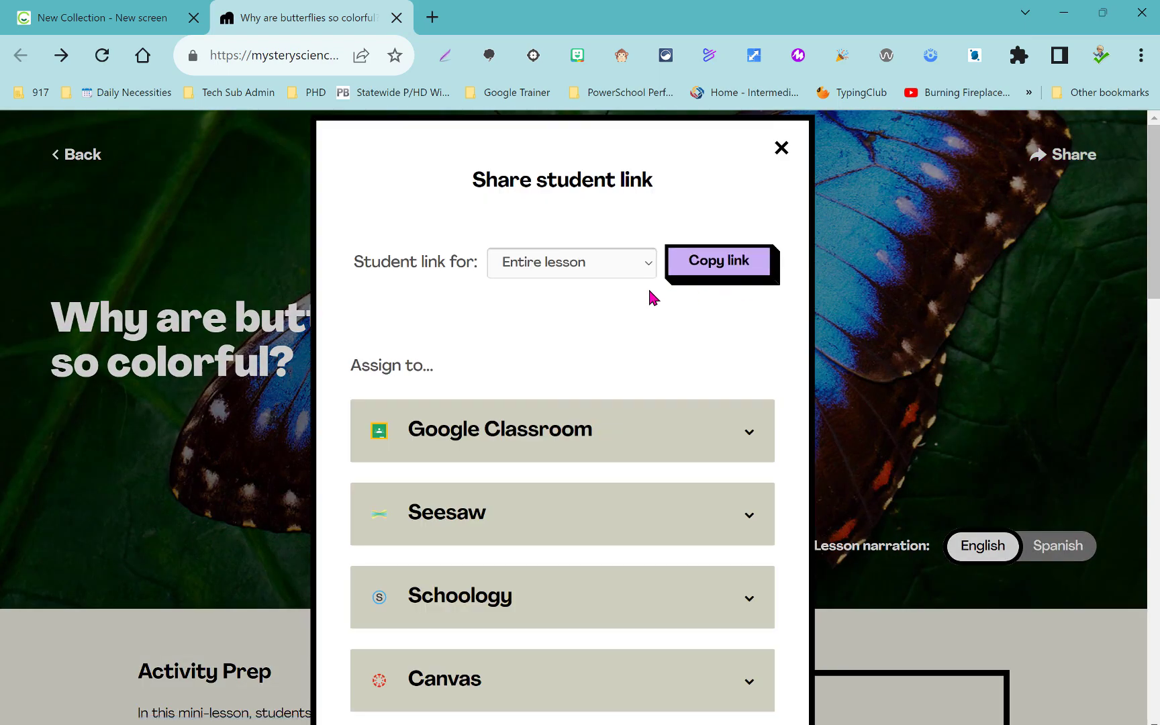
pyautogui.click(741, 276)
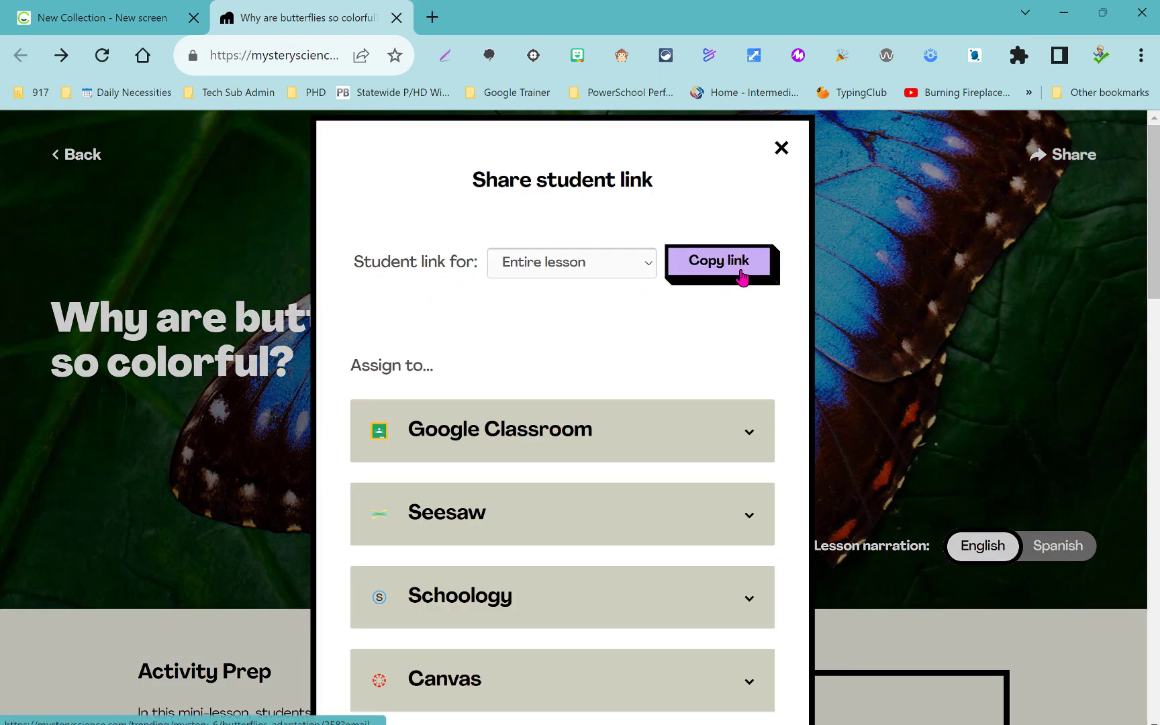
pyautogui.click(91, 16)
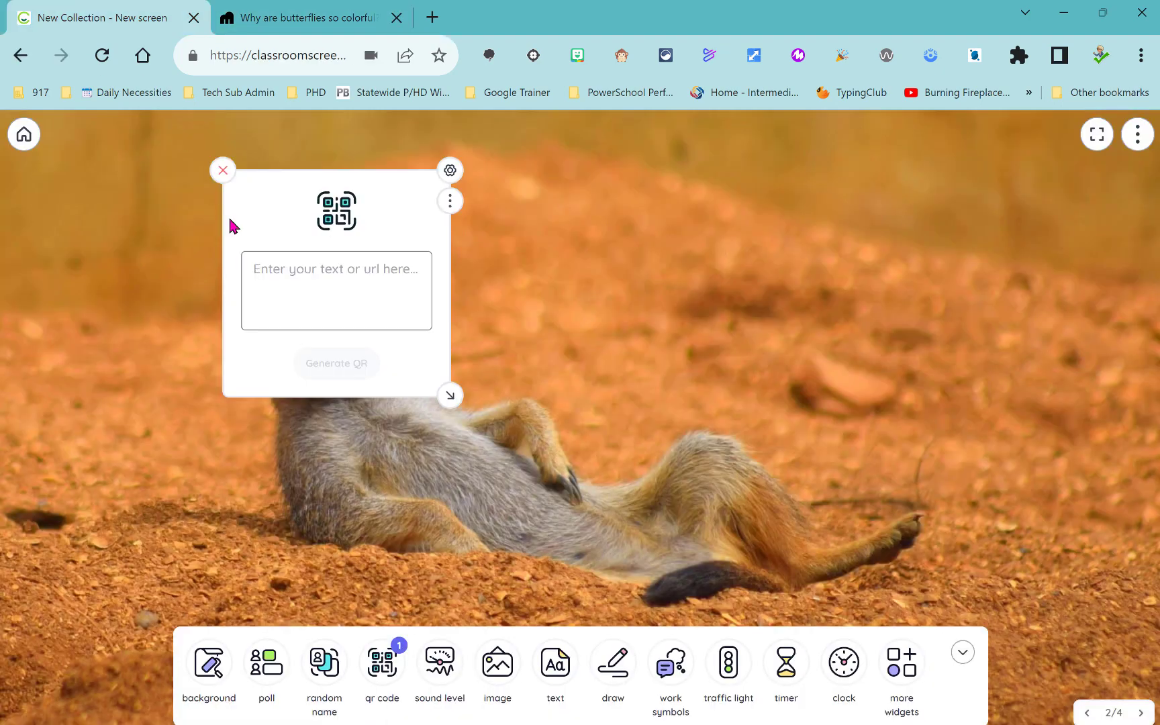
pyautogui.click(252, 272)
pyautogui.hotkey('ctrl', 'v')
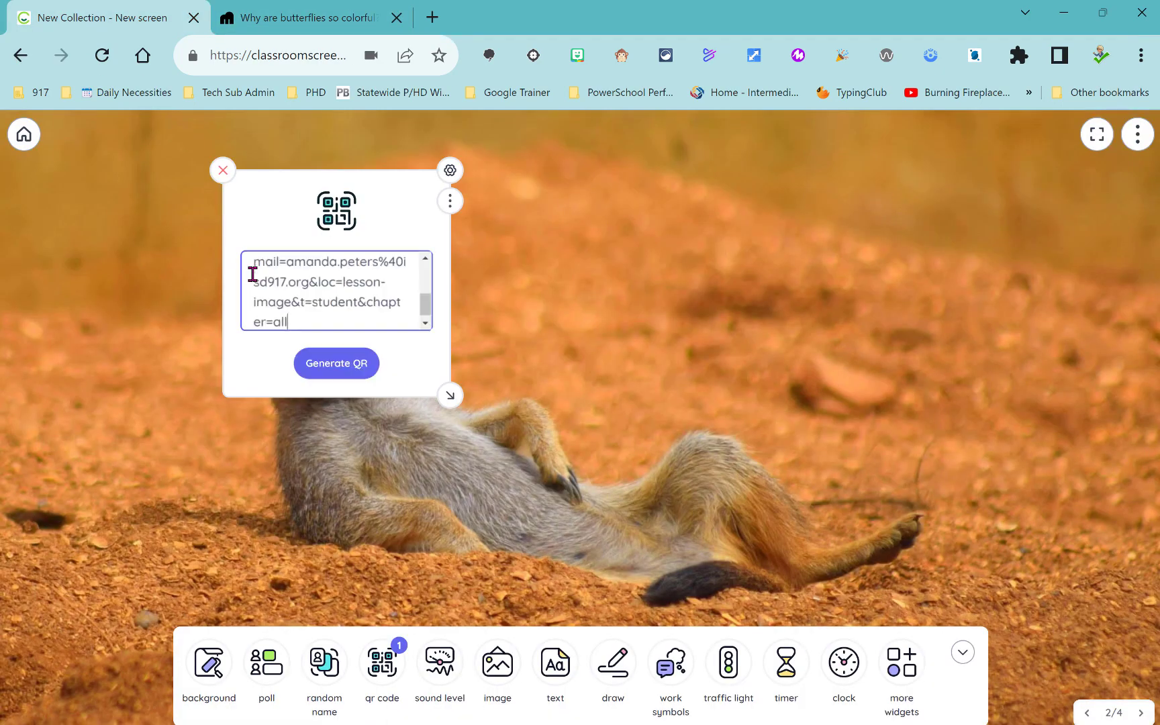
pyautogui.click(358, 367)
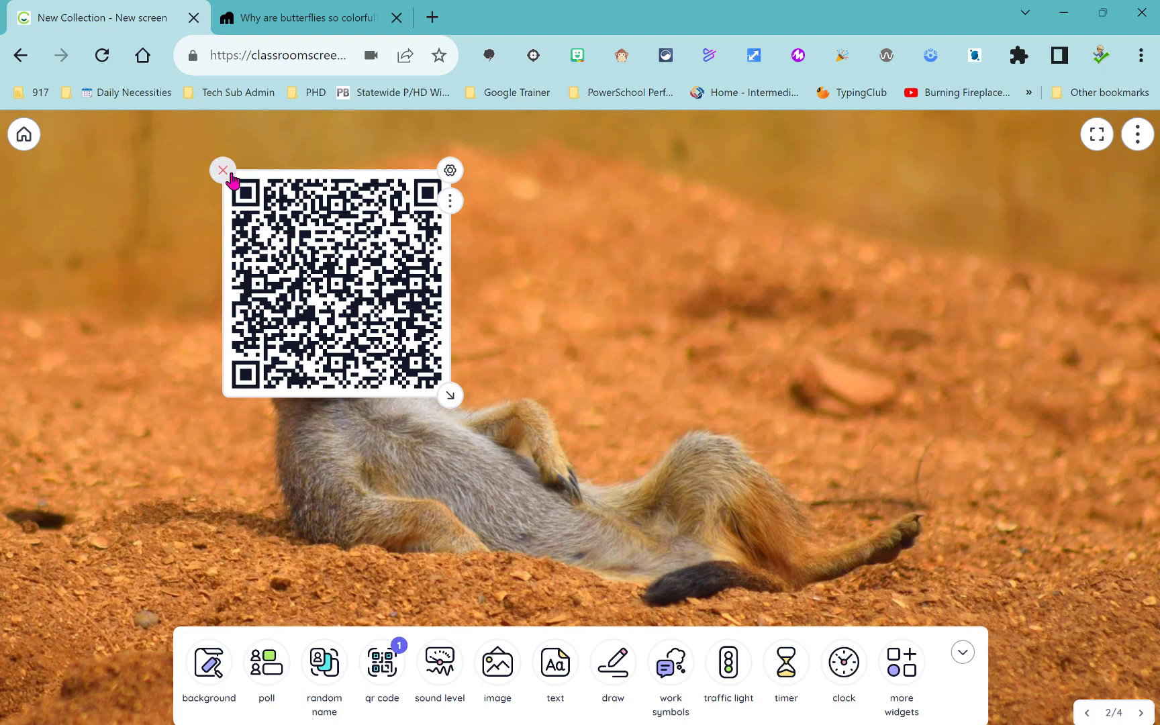
pyautogui.click(228, 174)
pyautogui.click(439, 683)
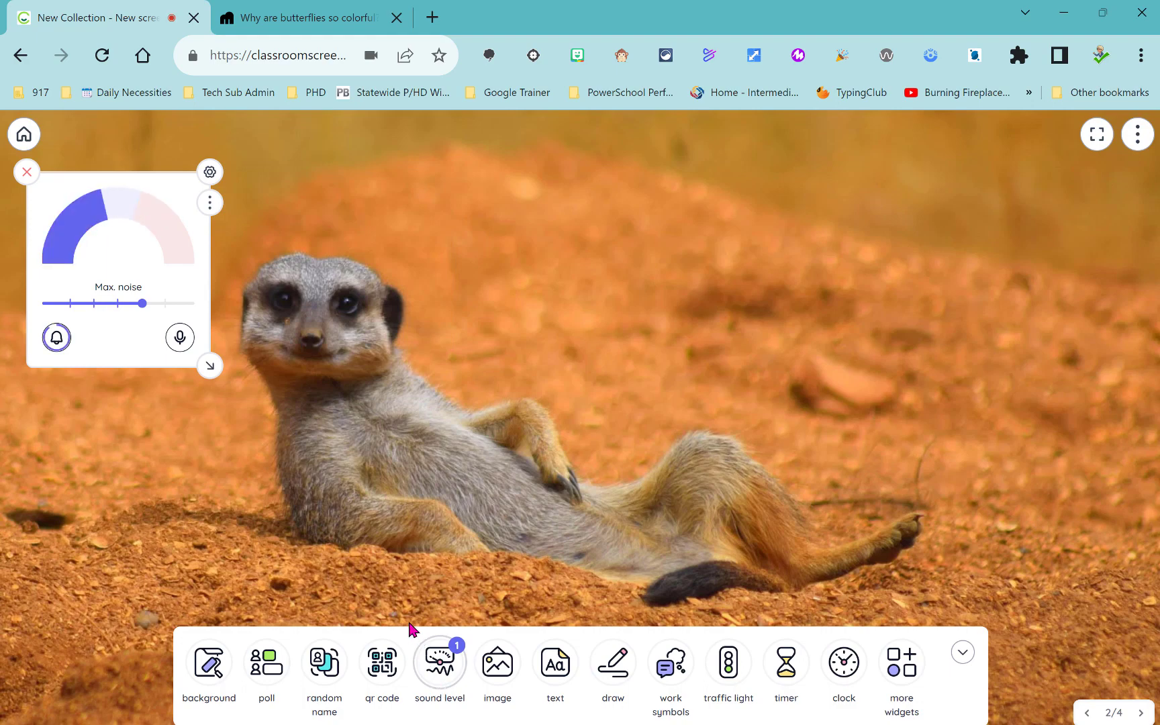
# Mute the sound meter, enlarge and centre it, lower Max. noise to the second tick, then remove it.
pyautogui.click(180, 343)
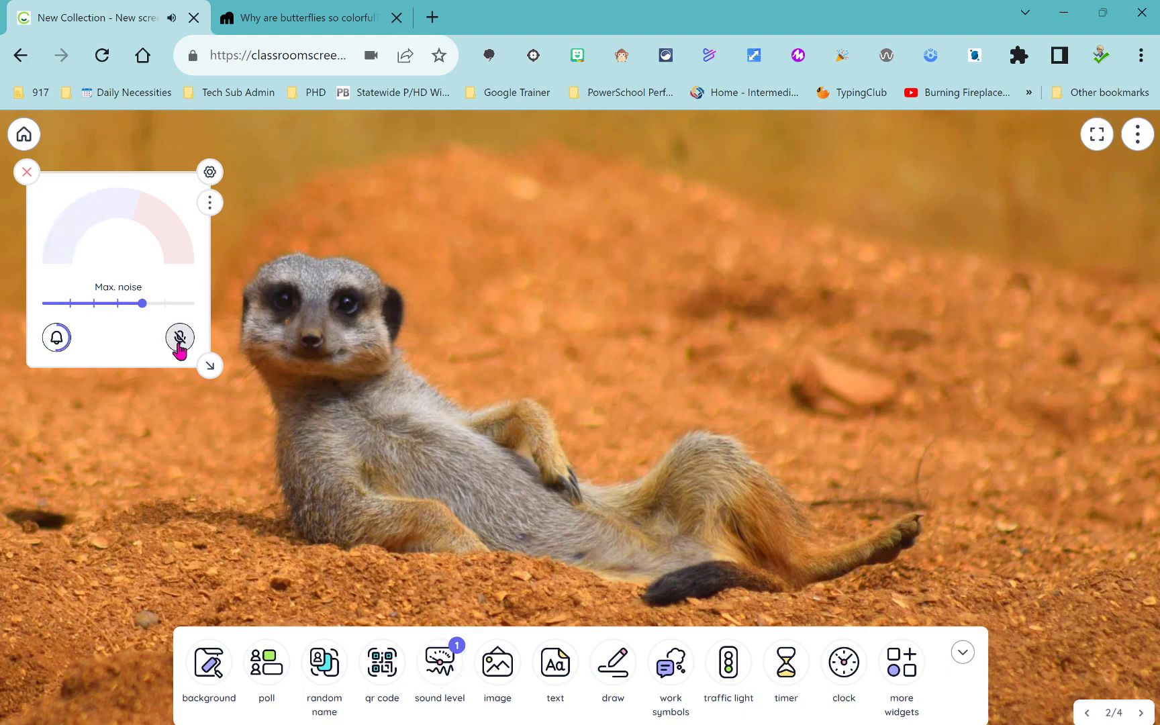
pyautogui.moveTo(211, 366); pyautogui.dragTo(295, 441)
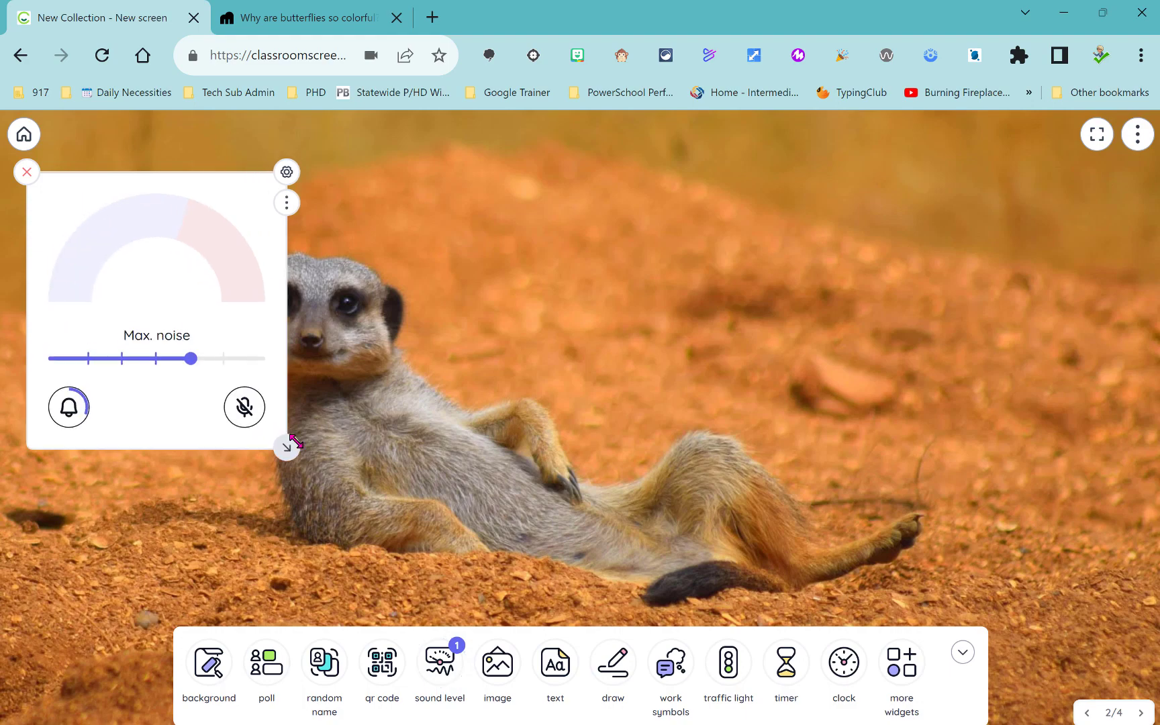
pyautogui.moveTo(184, 287); pyautogui.dragTo(621, 273)
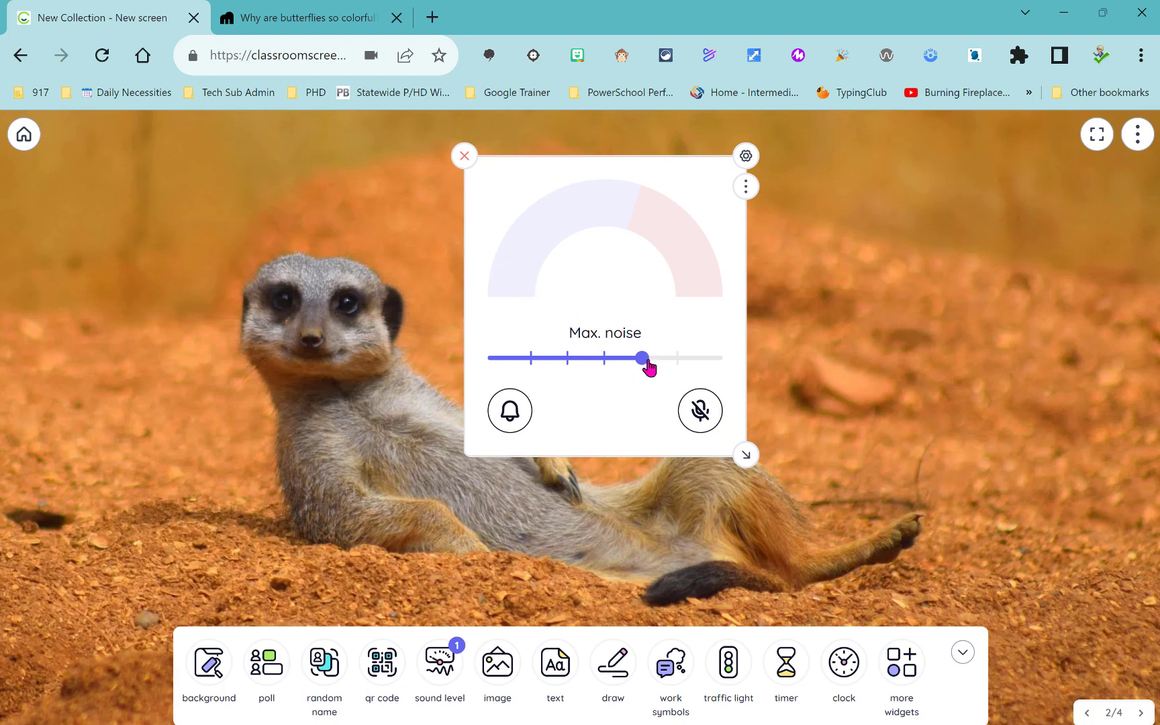
pyautogui.moveTo(648, 366); pyautogui.dragTo(581, 374)
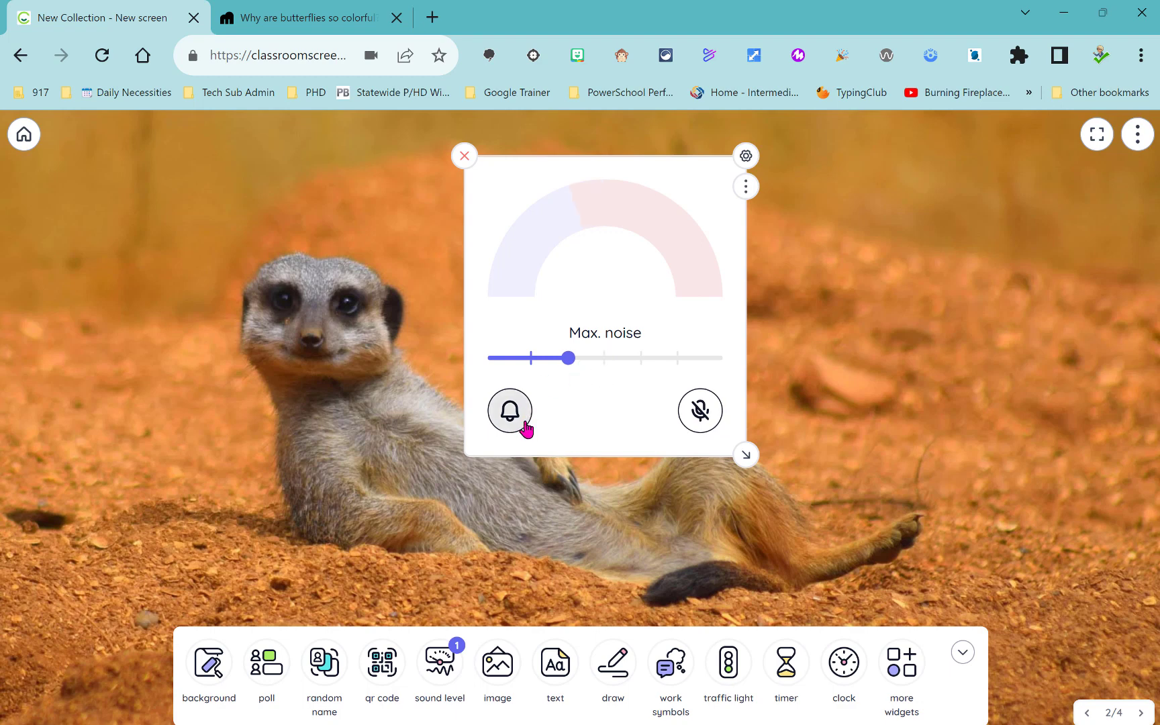
pyautogui.click(465, 157)
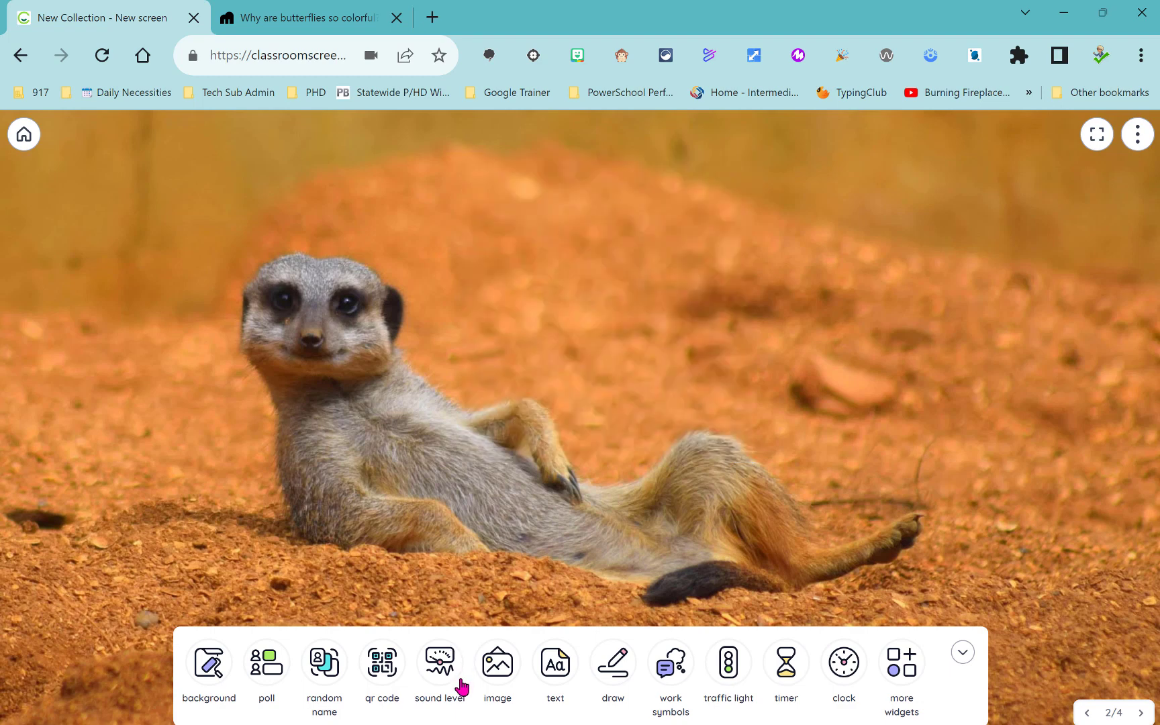
pyautogui.click(497, 664)
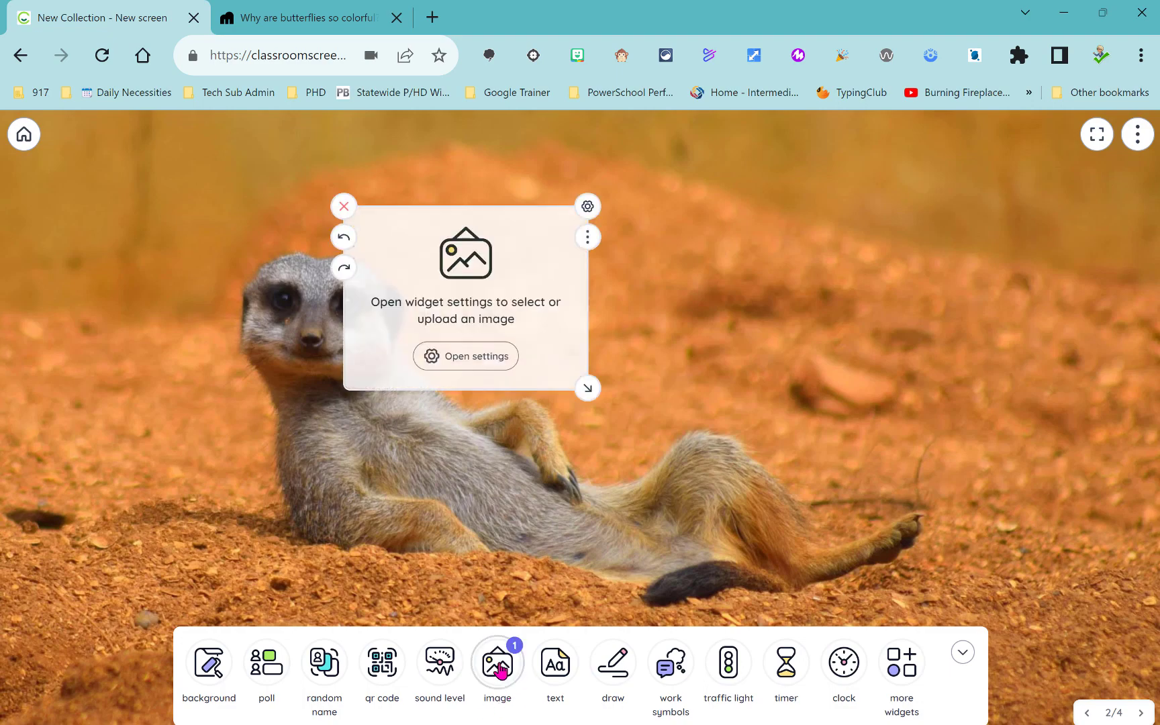
pyautogui.moveTo(587, 388); pyautogui.dragTo(726, 451)
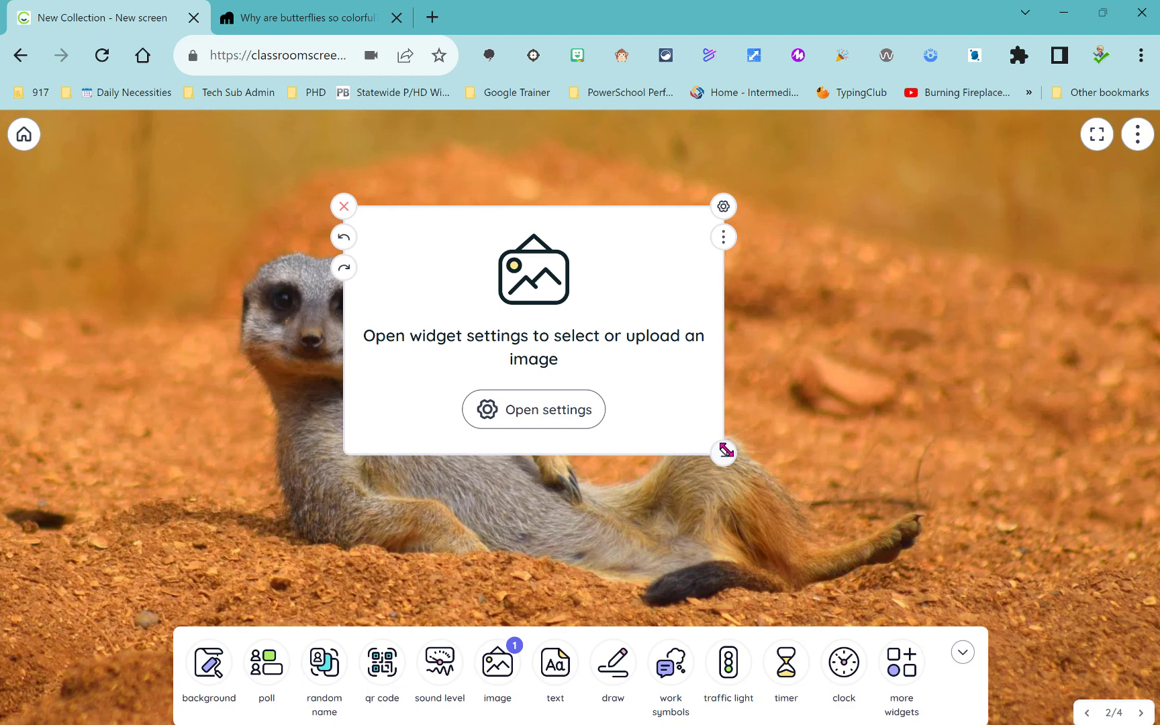
pyautogui.click(571, 425)
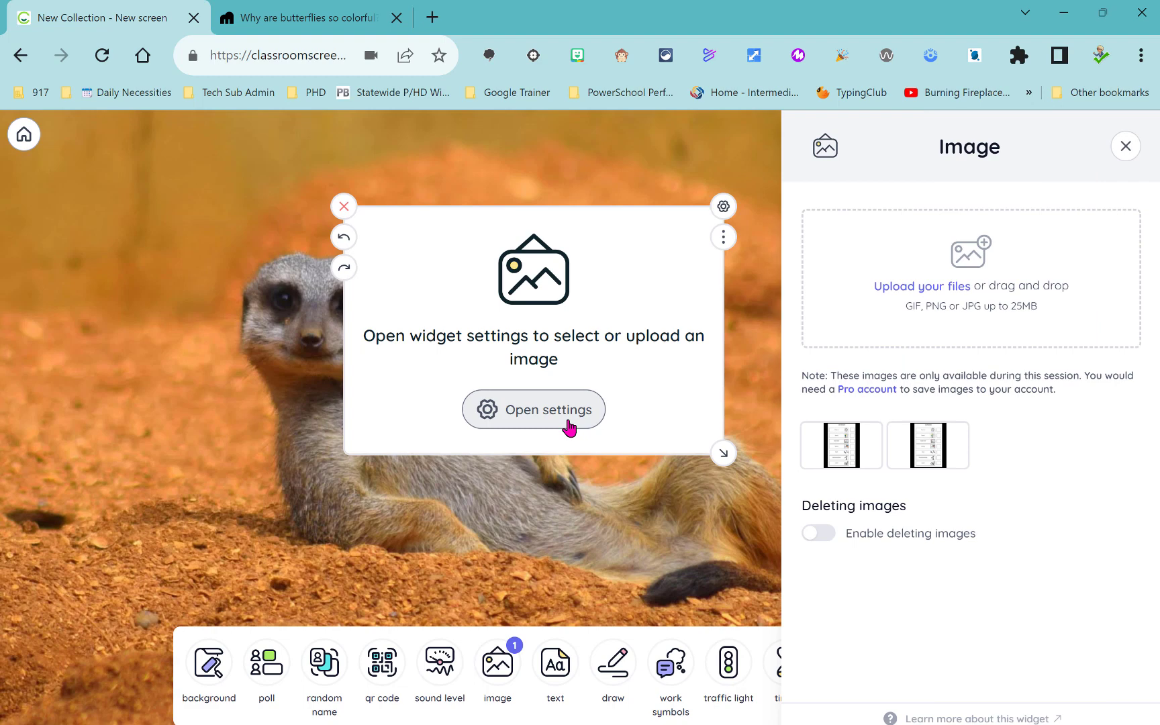
pyautogui.click(914, 290)
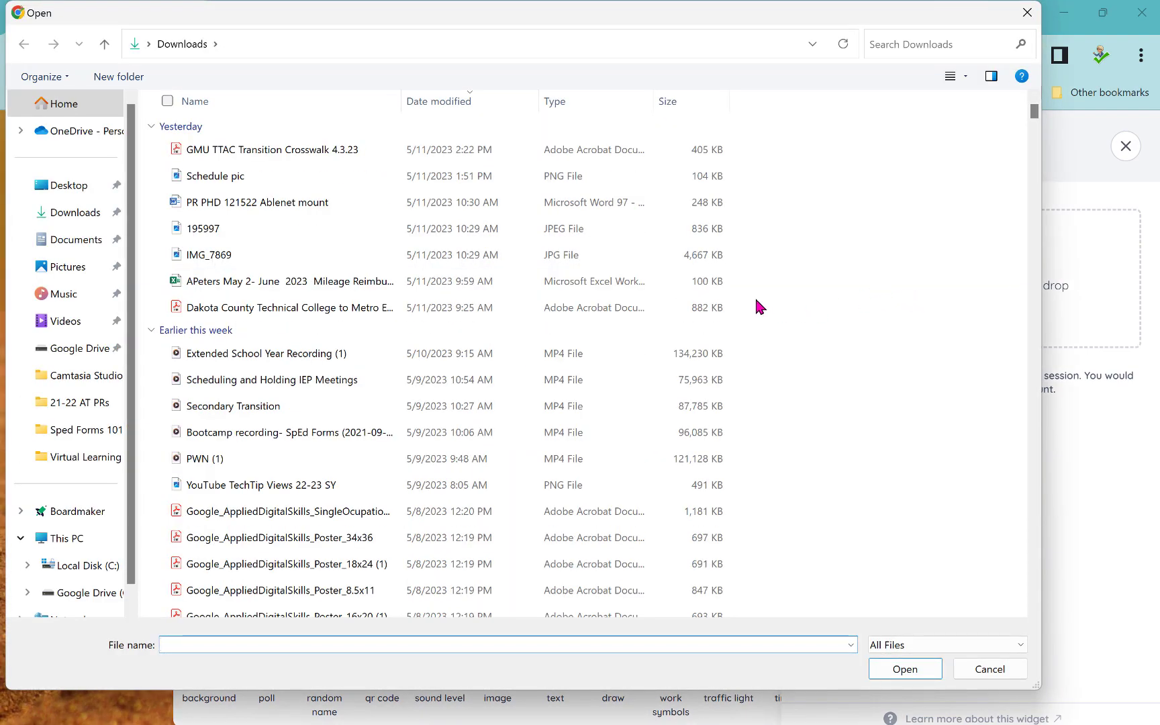
pyautogui.click(357, 178)
pyautogui.click(908, 671)
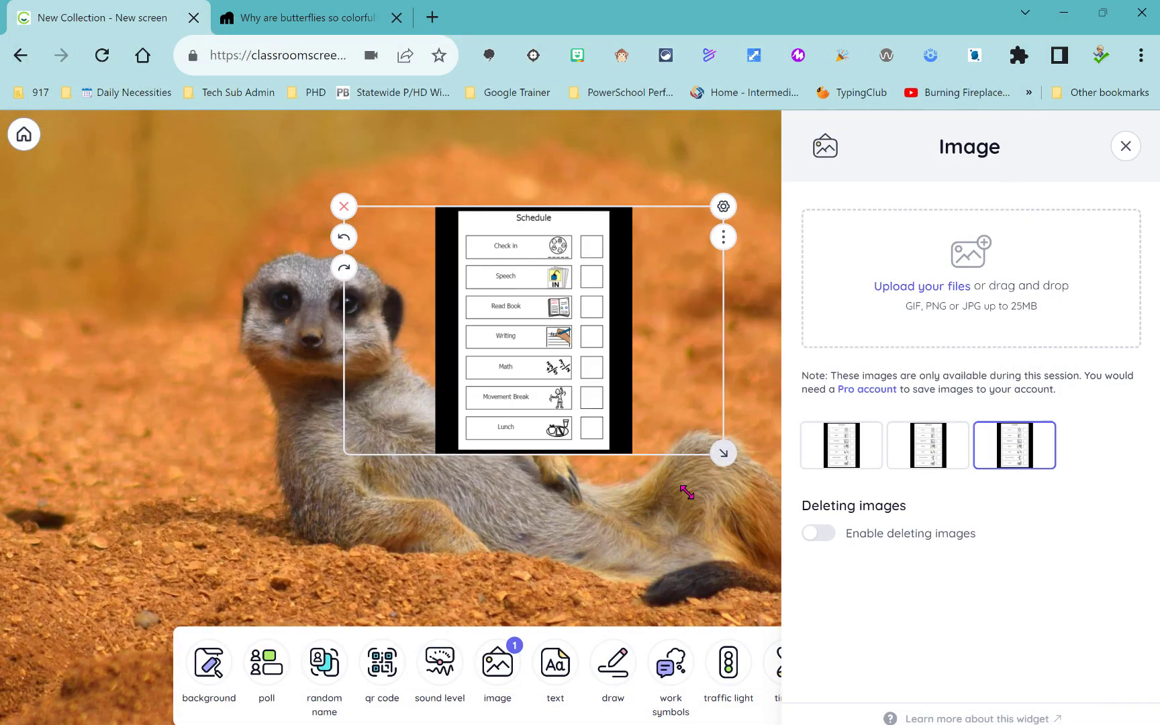
pyautogui.moveTo(686, 492); pyautogui.dragTo(670, 612)
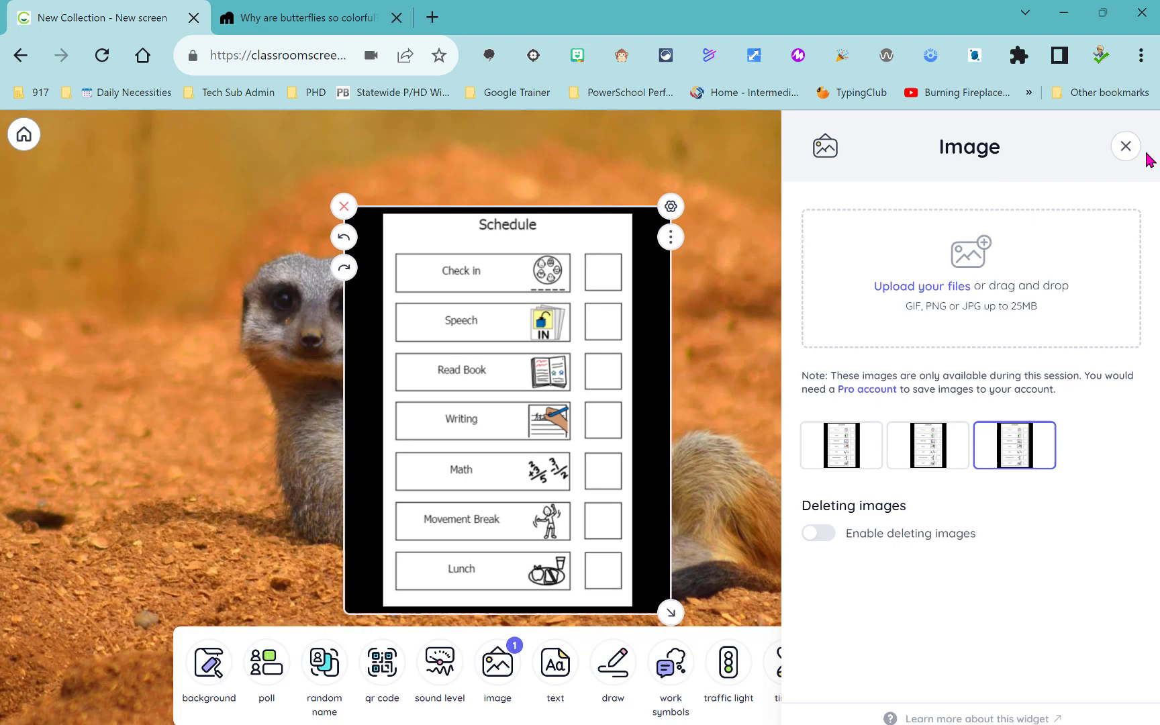
pyautogui.click(1126, 146)
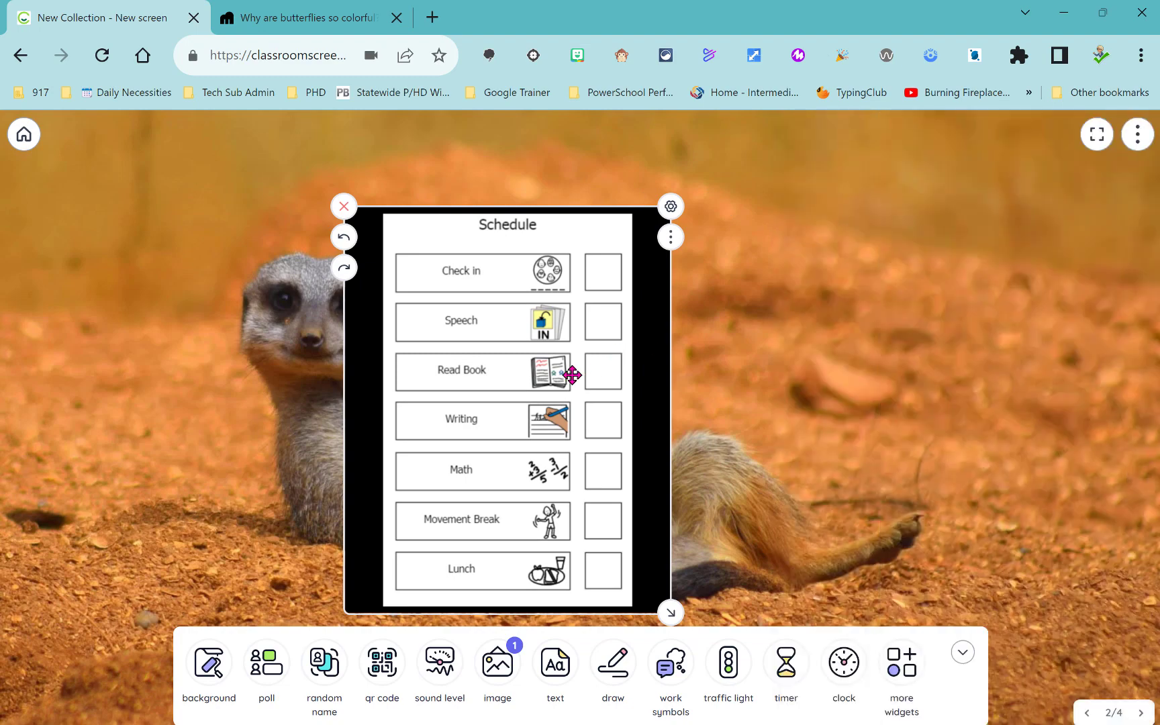
pyautogui.moveTo(572, 374); pyautogui.dragTo(601, 290)
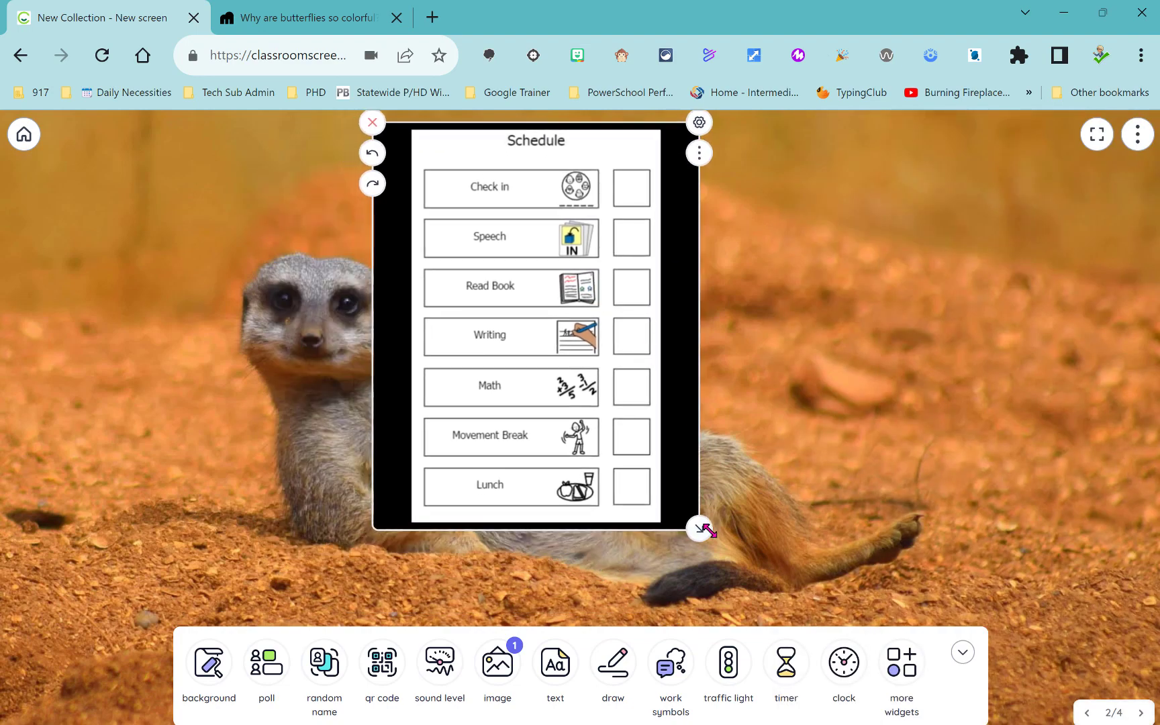
pyautogui.moveTo(705, 529); pyautogui.dragTo(823, 549)
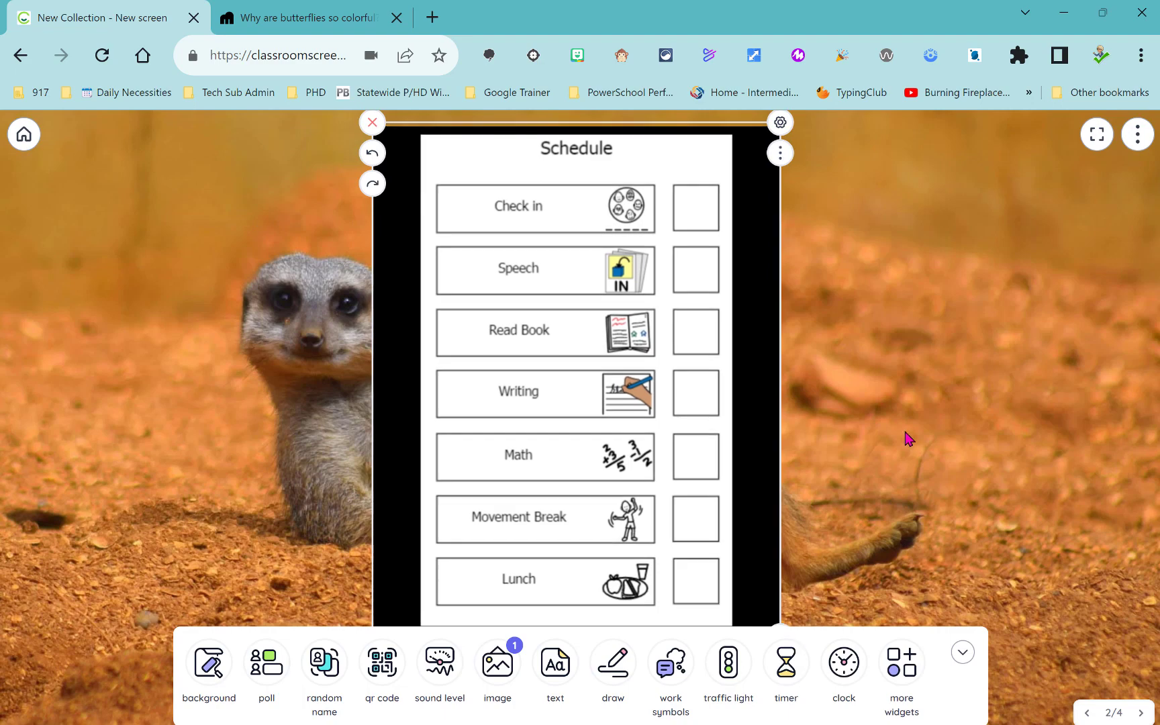
pyautogui.click(372, 122)
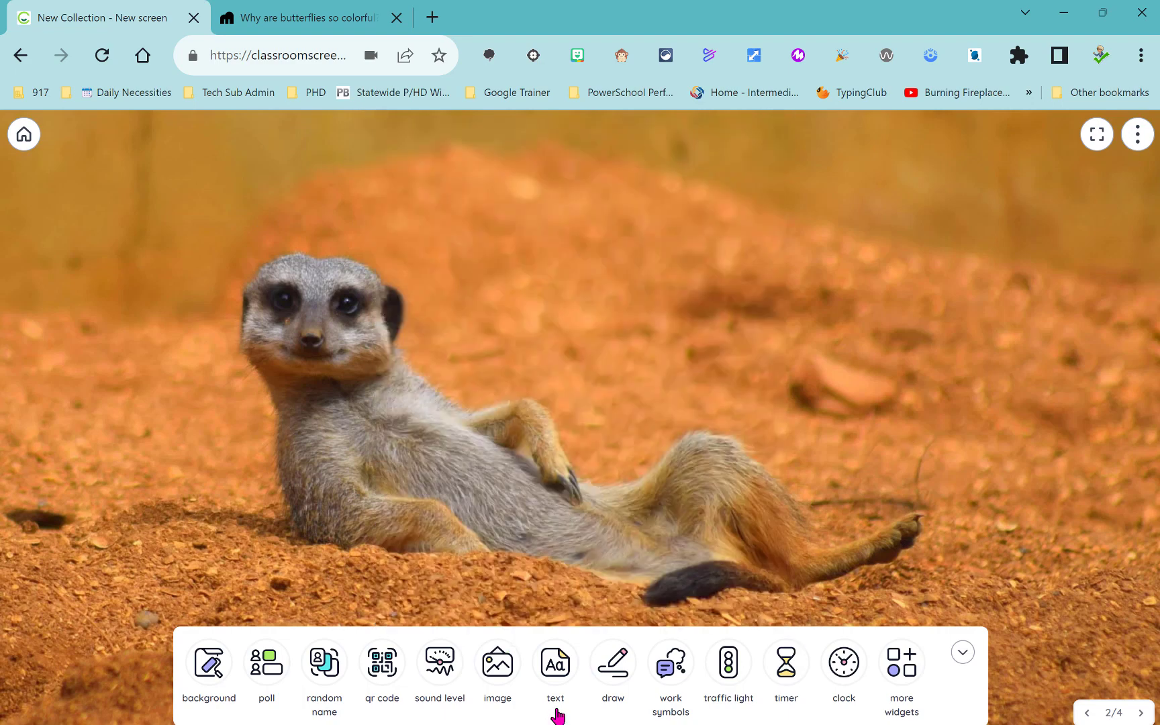
# Add a 'Learning intention' text box, check its options menu, then delete it.
pyautogui.click(552, 673)
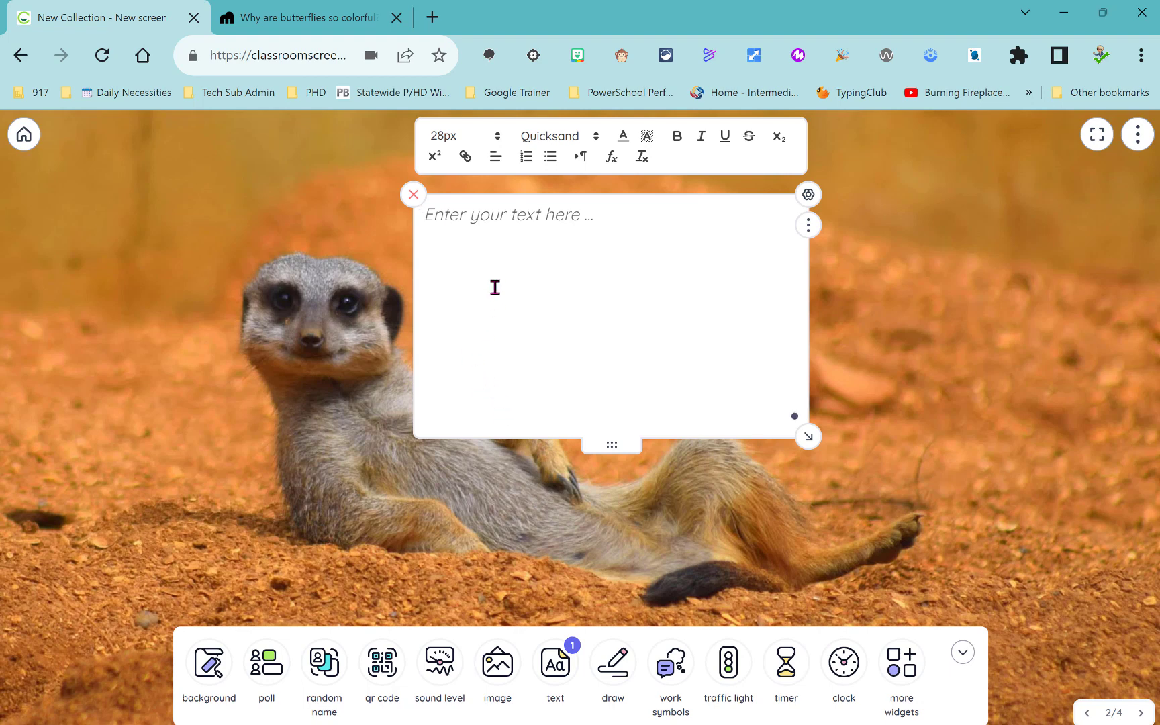
pyautogui.write('Lea')
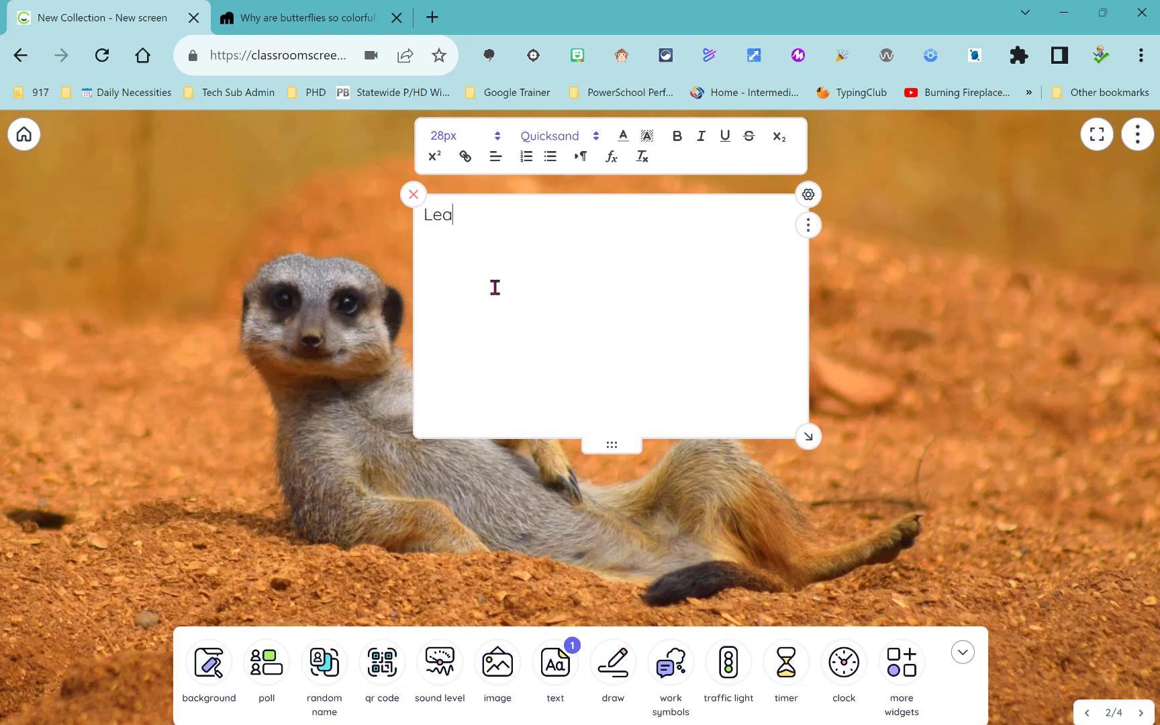
pyautogui.write('rning intention')
pyautogui.click(807, 237)
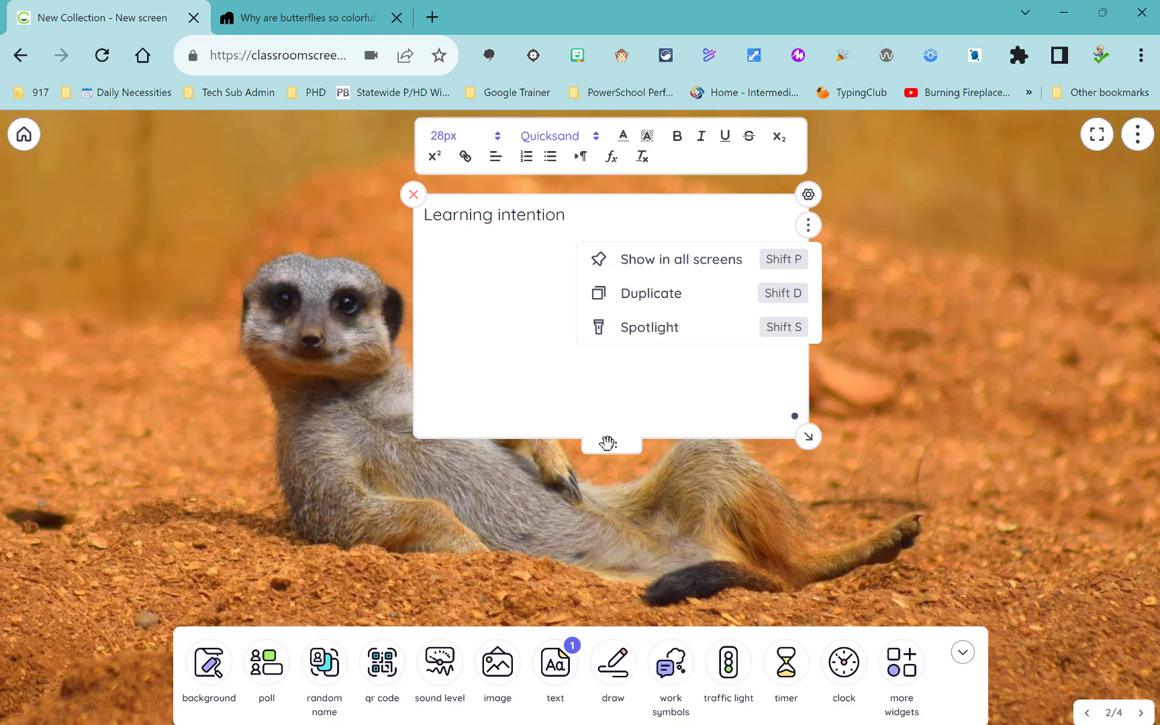
pyautogui.press('Delete')
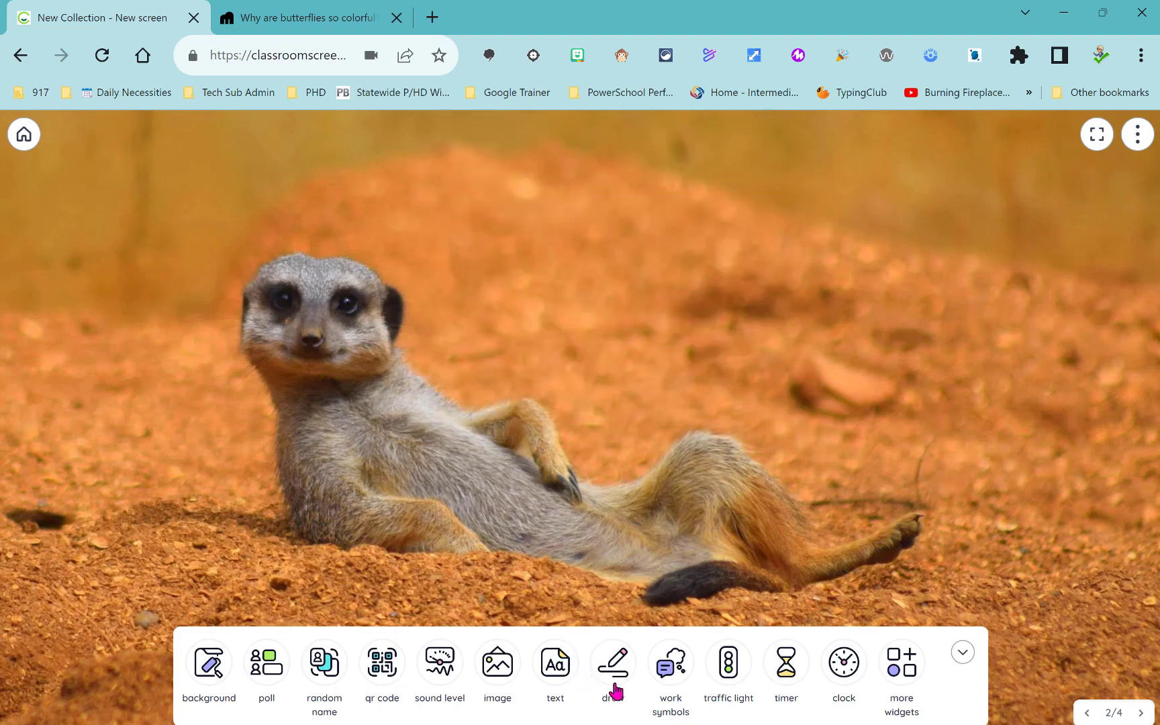
# Add a work-symbols widget, switch through whisper and ask neighbor to work together, and move it left of centre.
pyautogui.click(678, 671)
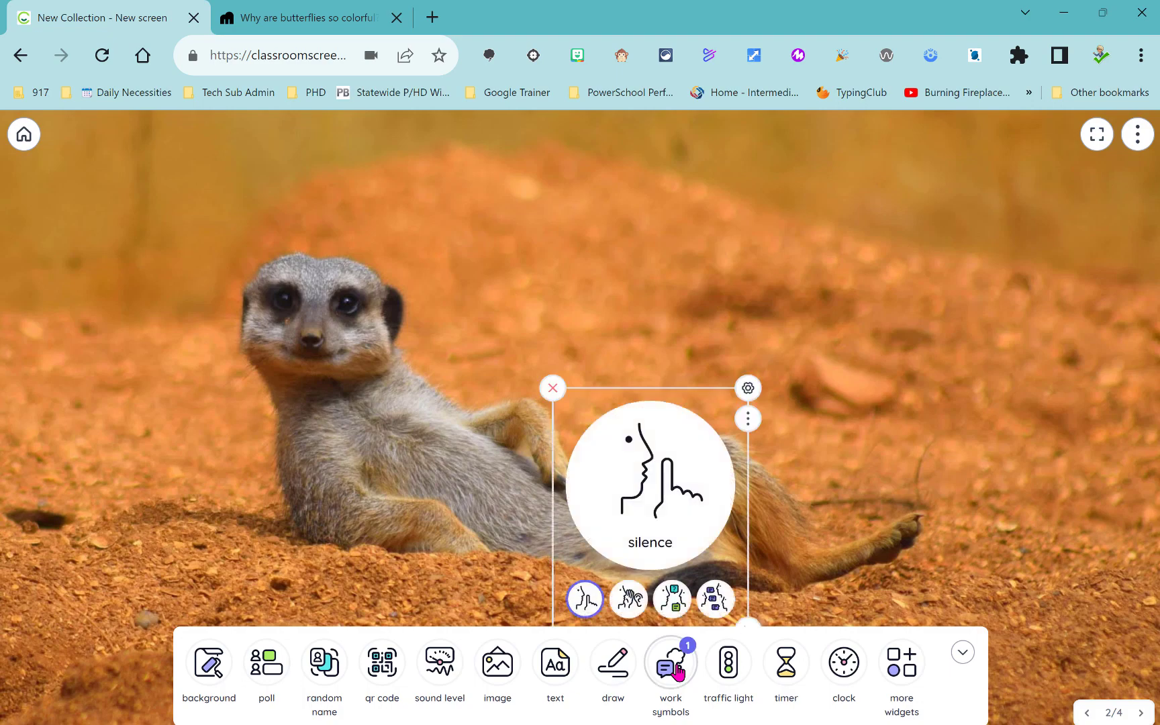
pyautogui.moveTo(634, 492); pyautogui.dragTo(634, 254)
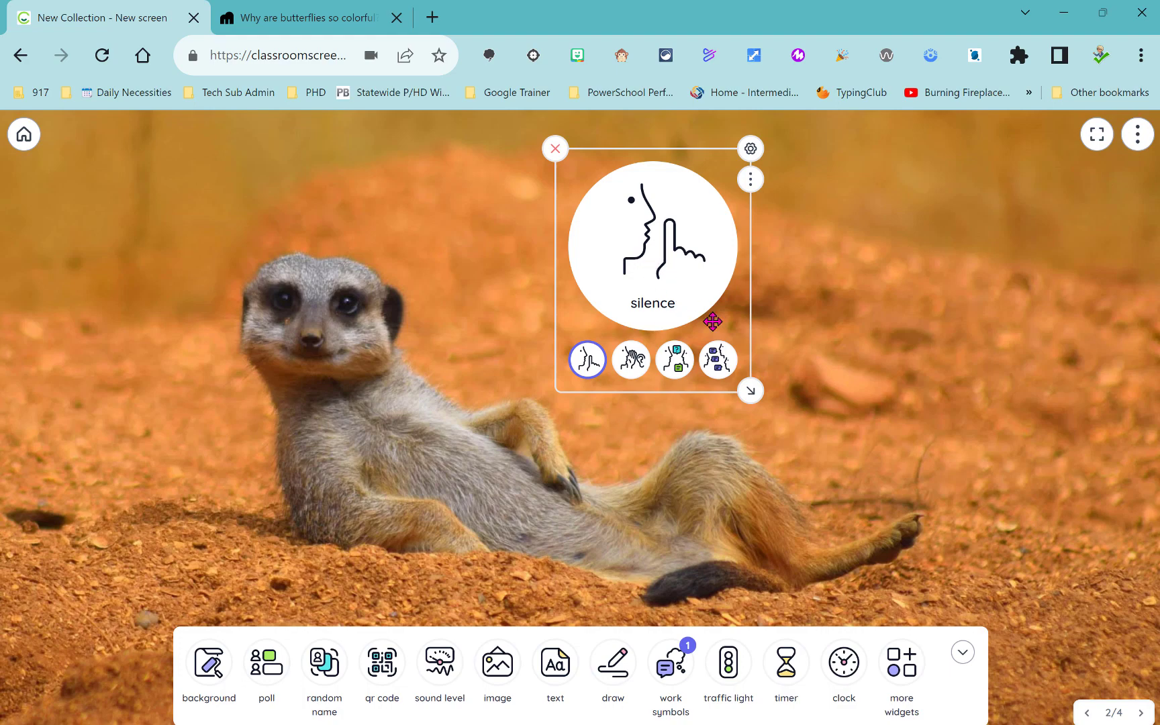
pyautogui.click(634, 362)
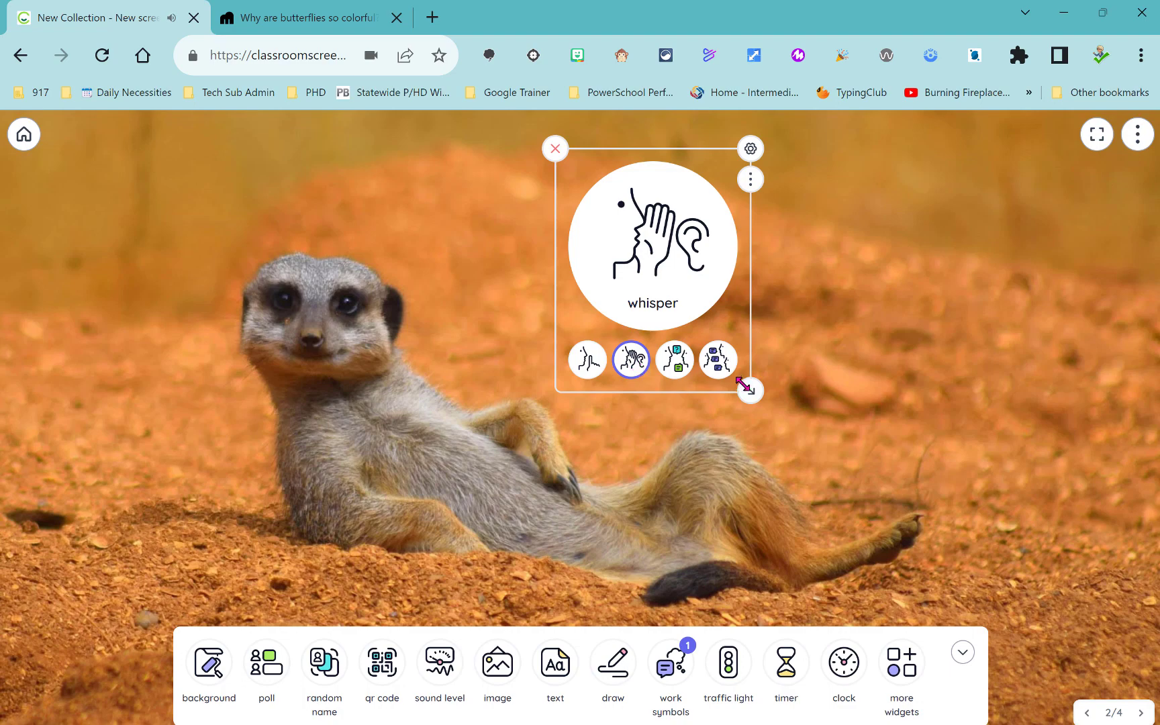
pyautogui.click(674, 377)
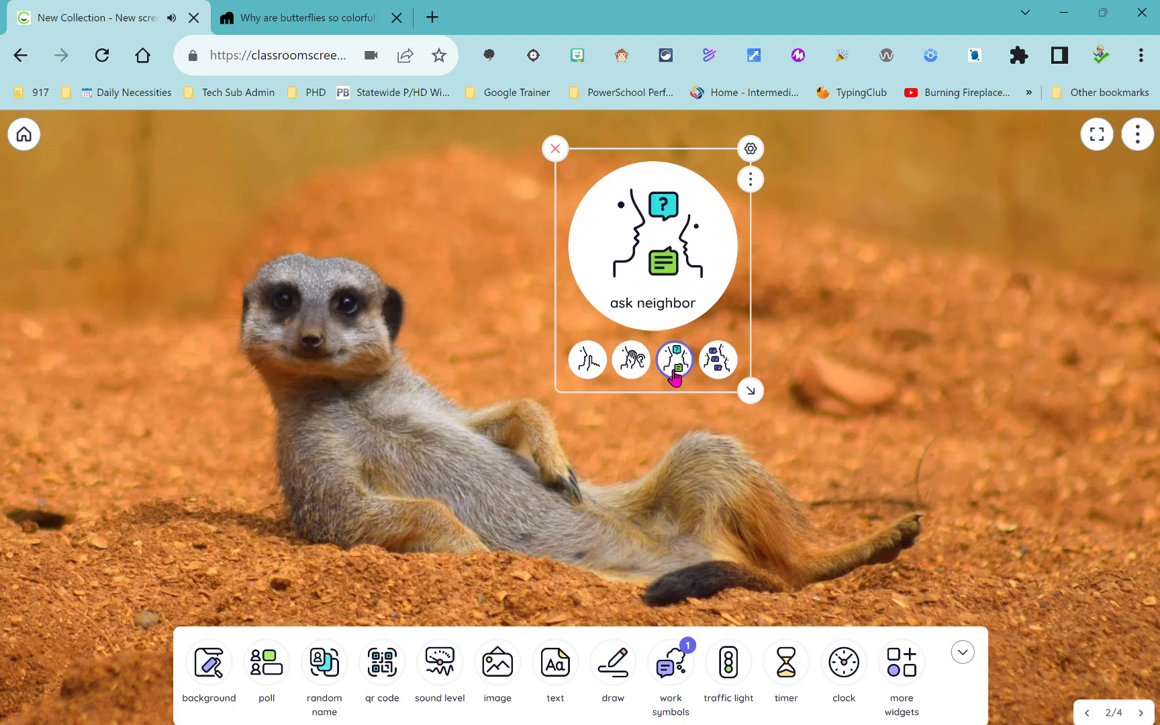
pyautogui.click(720, 375)
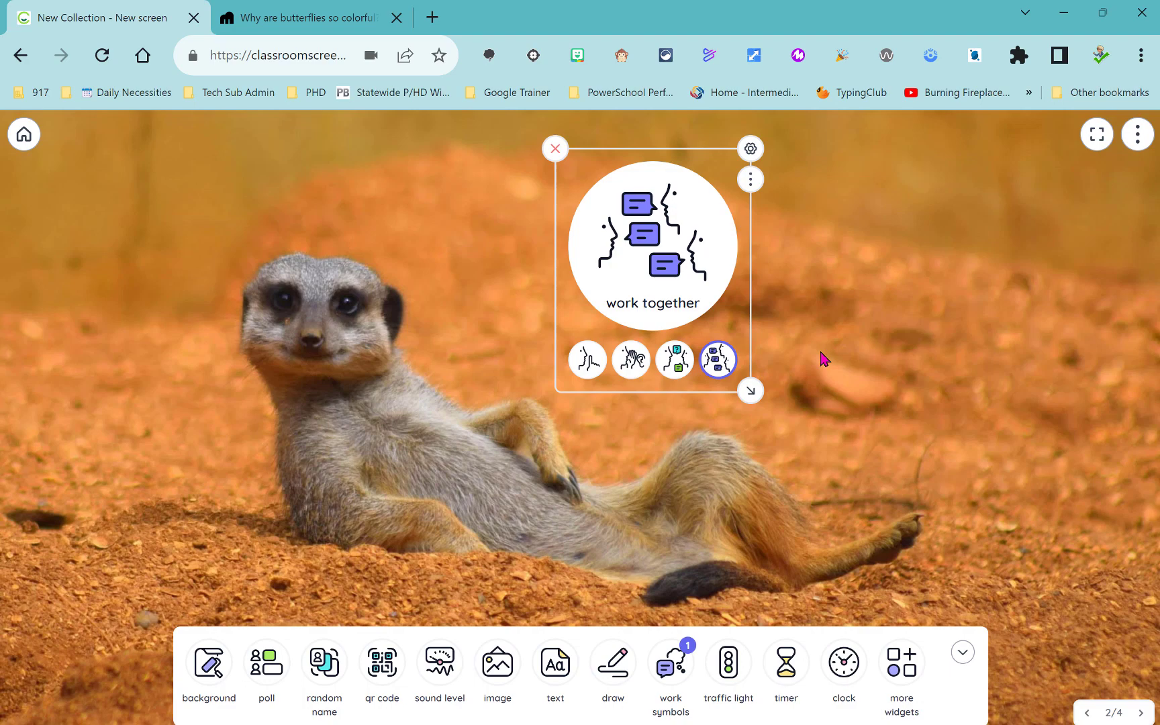
pyautogui.moveTo(609, 322); pyautogui.dragTo(375, 470)
# Add a sound level meter beside the symbol widget and mute its microphone.
pyautogui.click(449, 673)
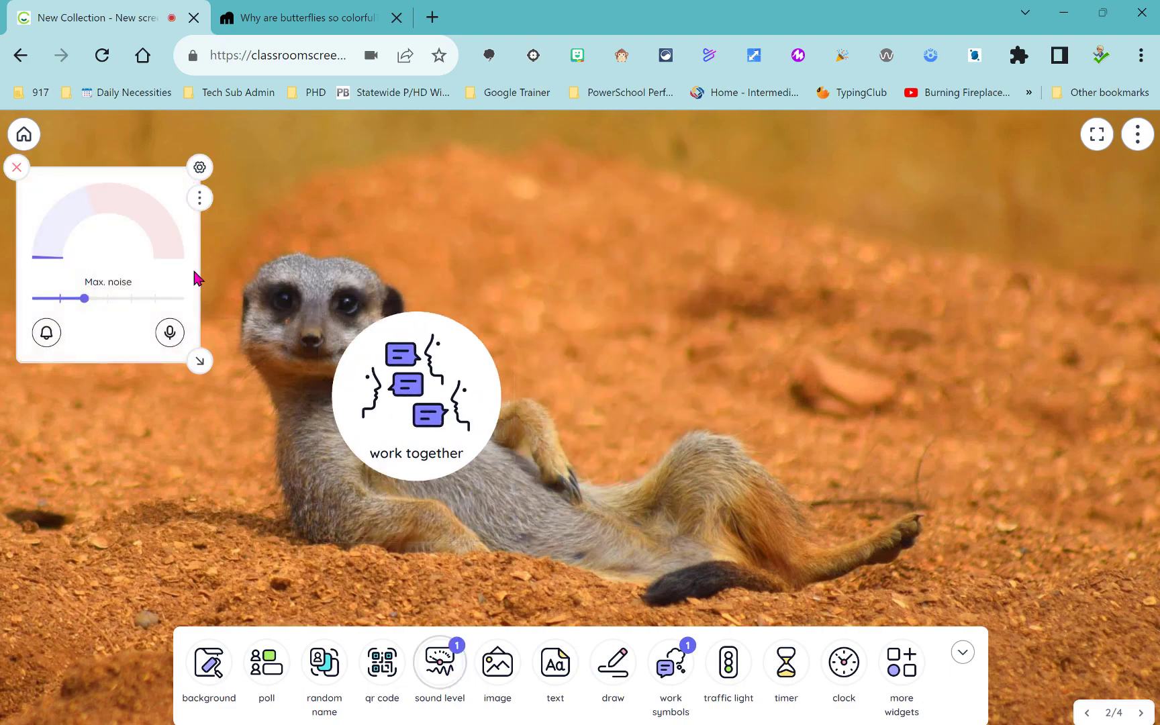
pyautogui.moveTo(122, 248); pyautogui.dragTo(215, 367)
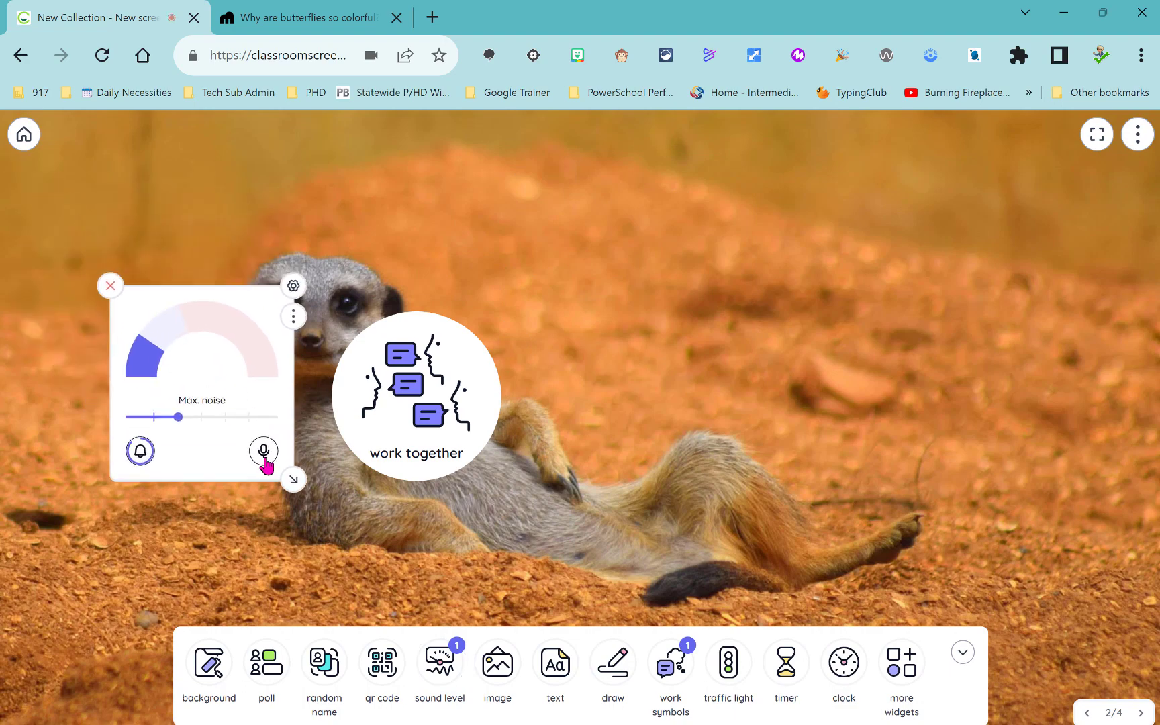
pyautogui.click(265, 459)
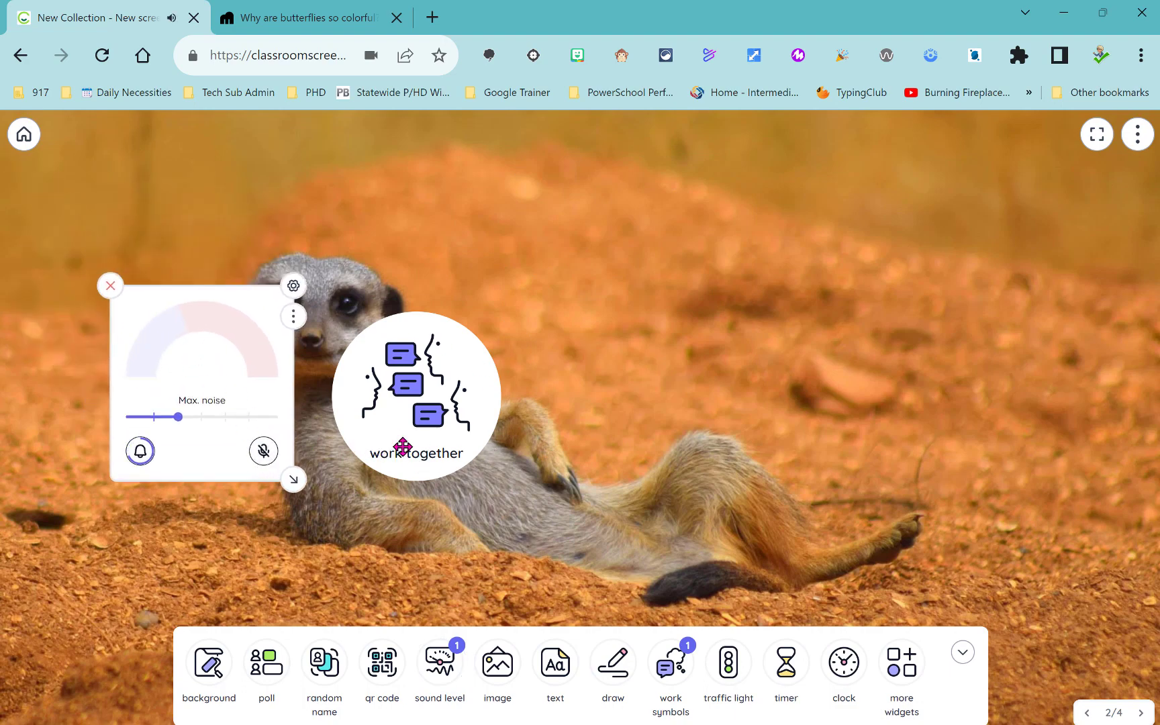
# Switch the symbol back to silence, then close both widgets.
pyautogui.click(411, 470)
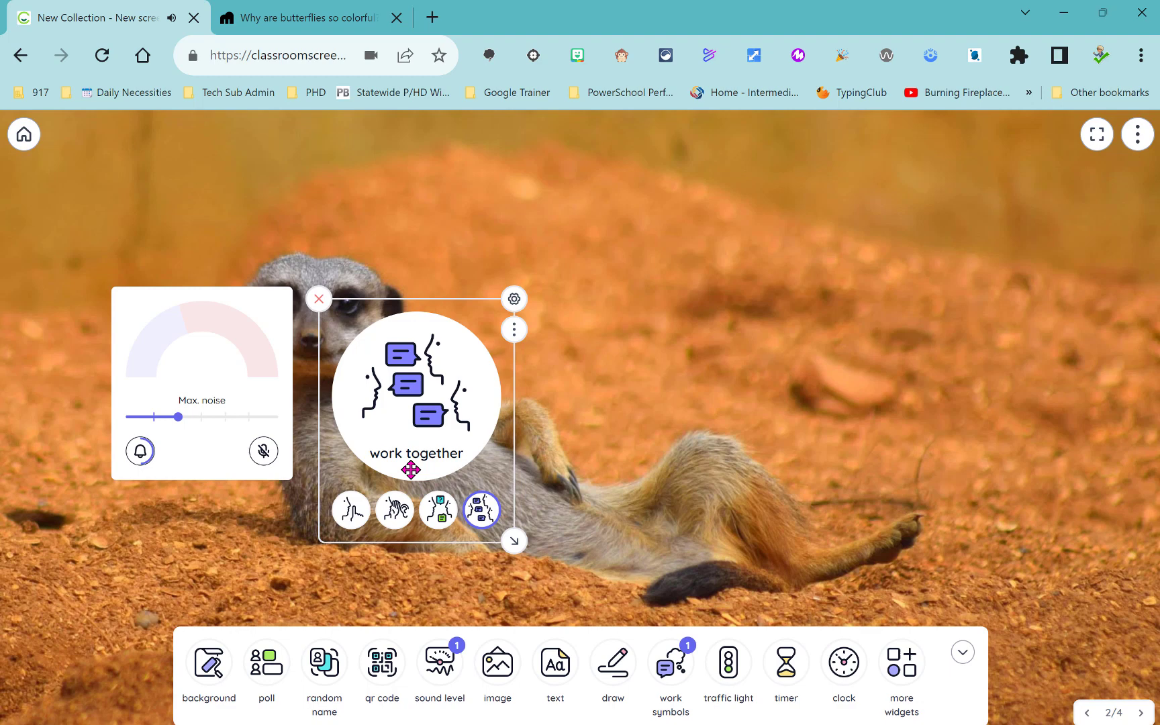
pyautogui.click(359, 517)
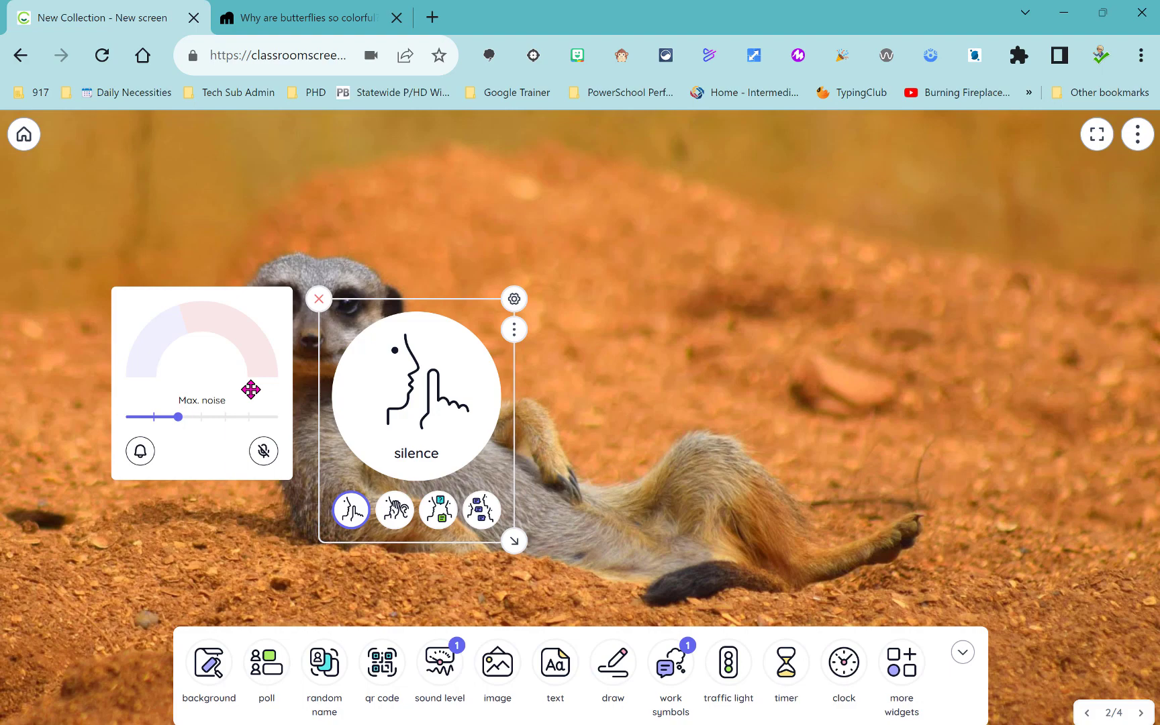
pyautogui.click(318, 299)
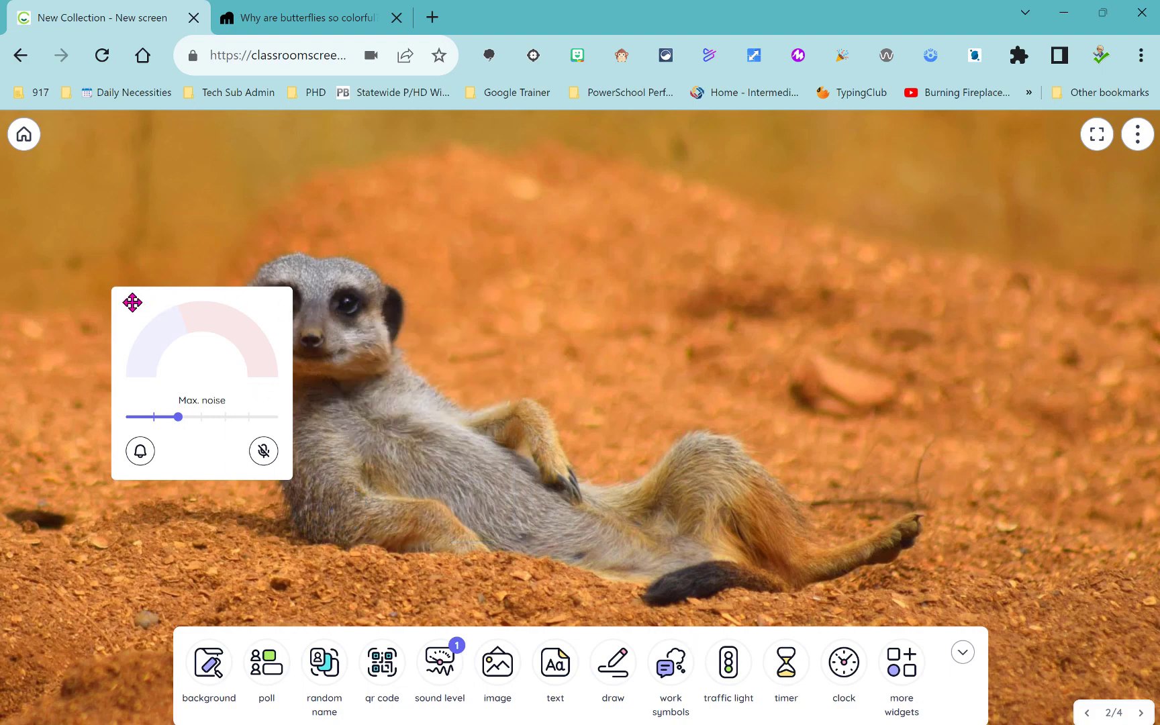
pyautogui.click(111, 291)
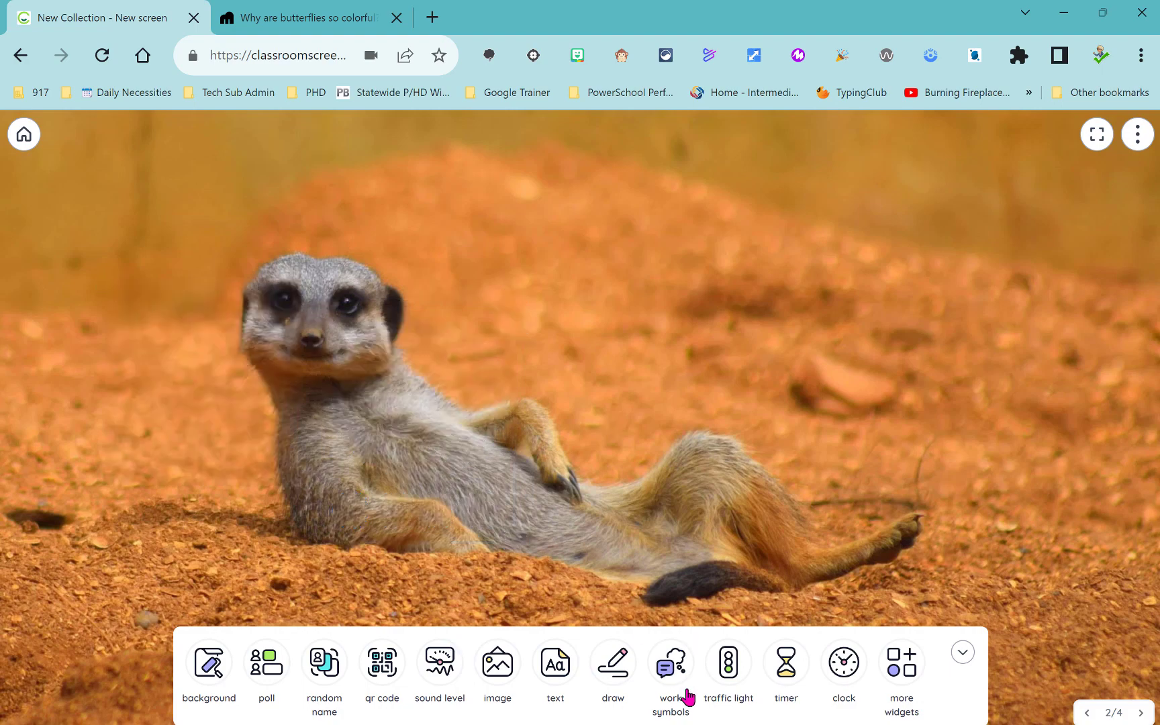
pyautogui.click(741, 684)
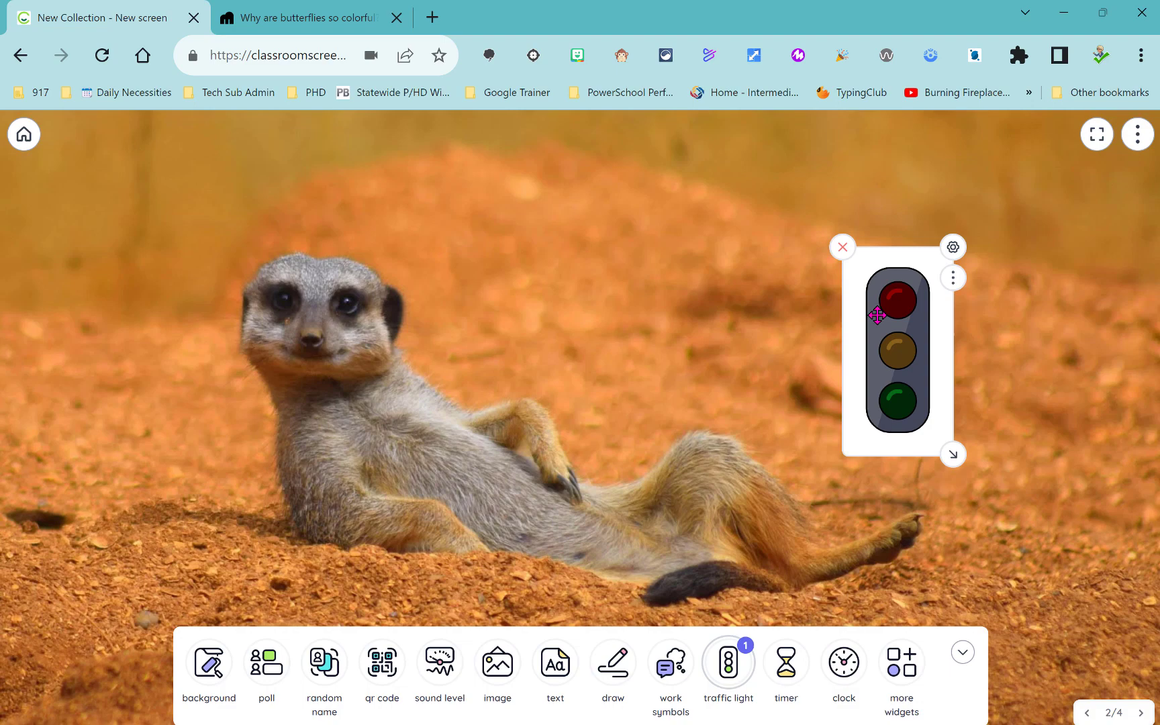
pyautogui.click(899, 420)
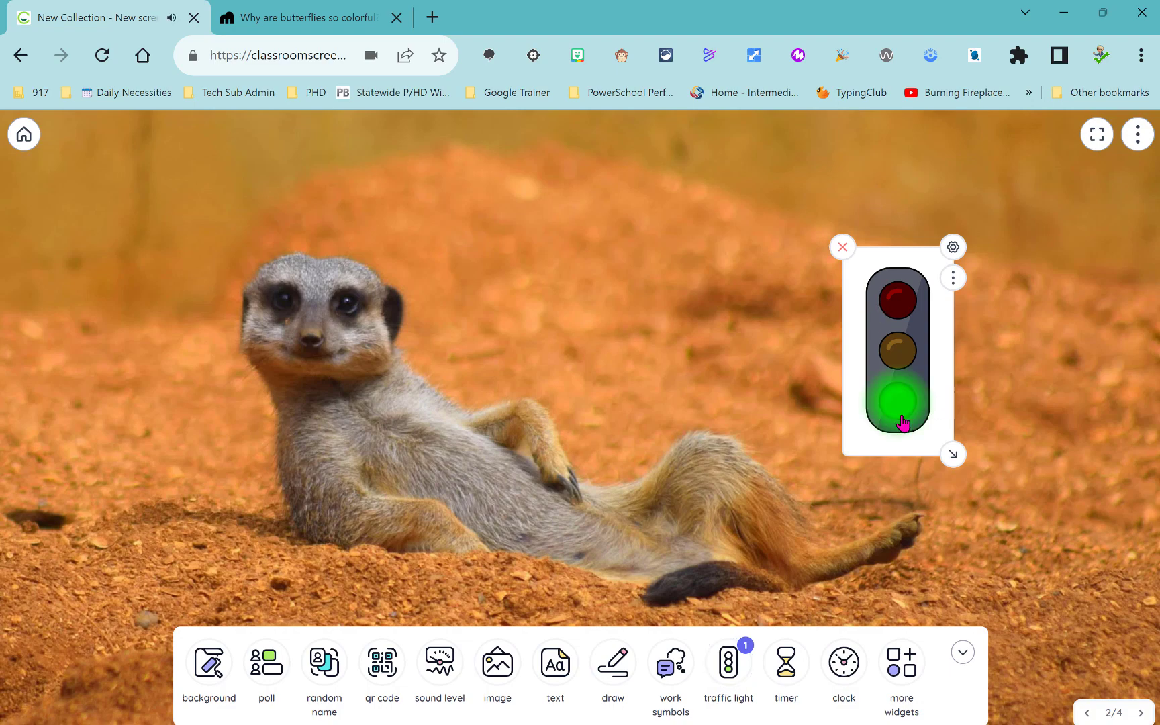
pyautogui.click(904, 369)
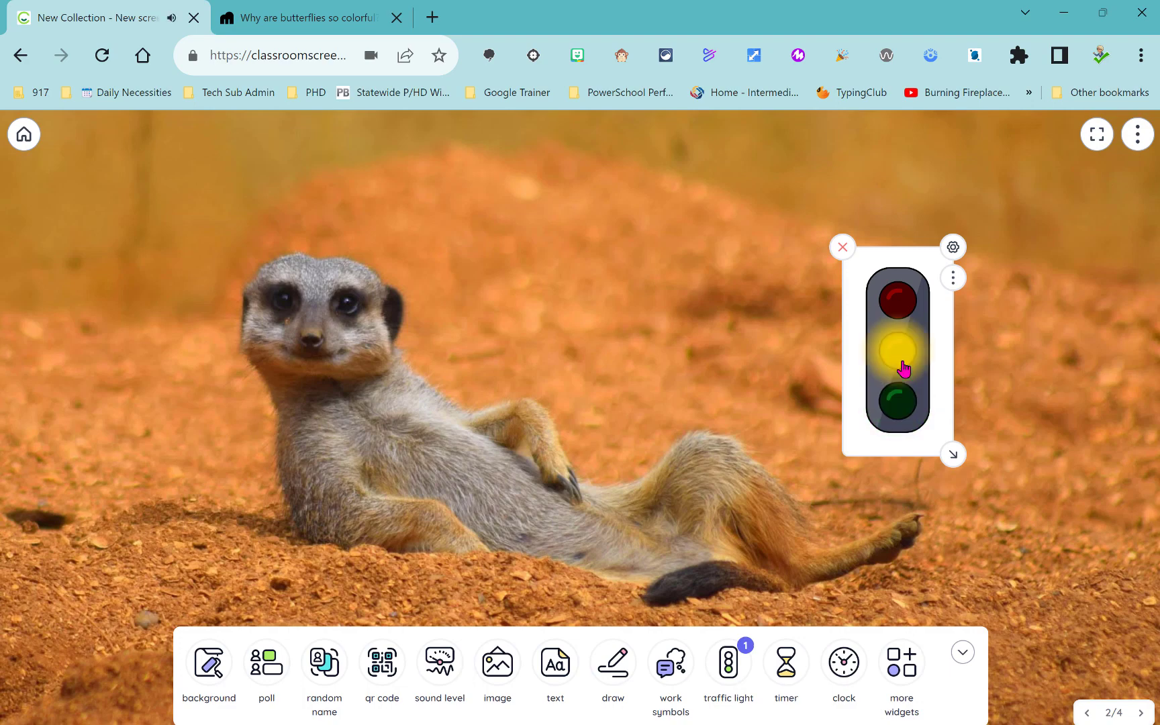
pyautogui.click(900, 313)
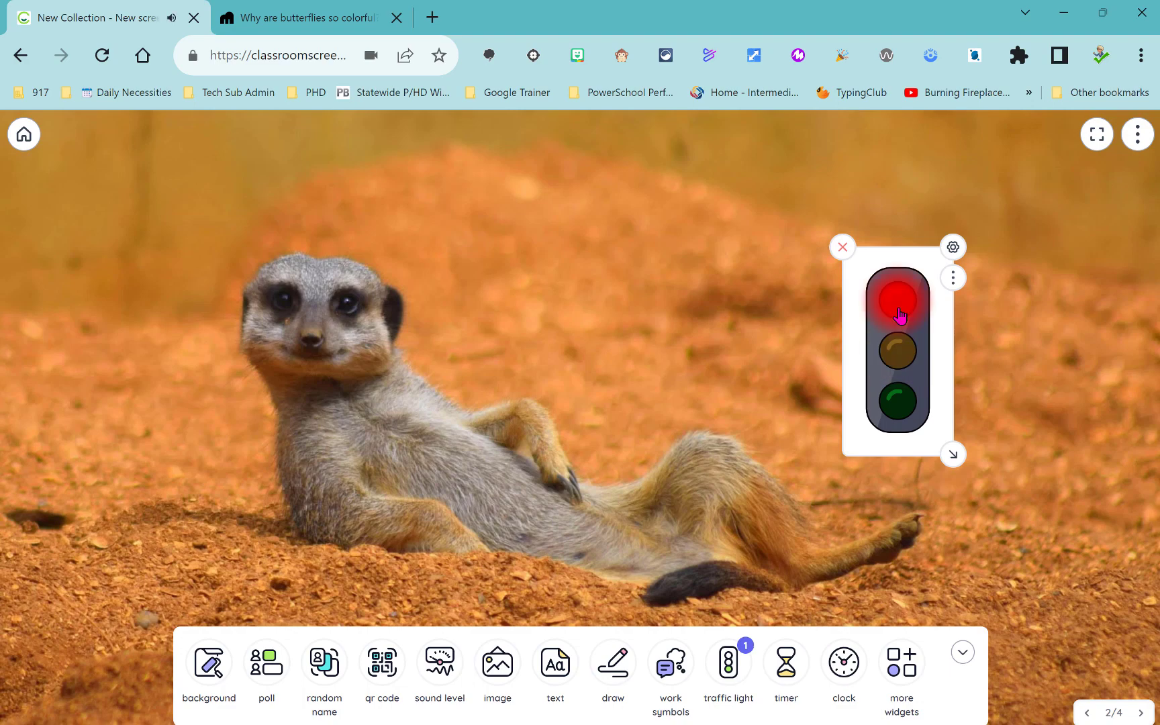
pyautogui.click(842, 248)
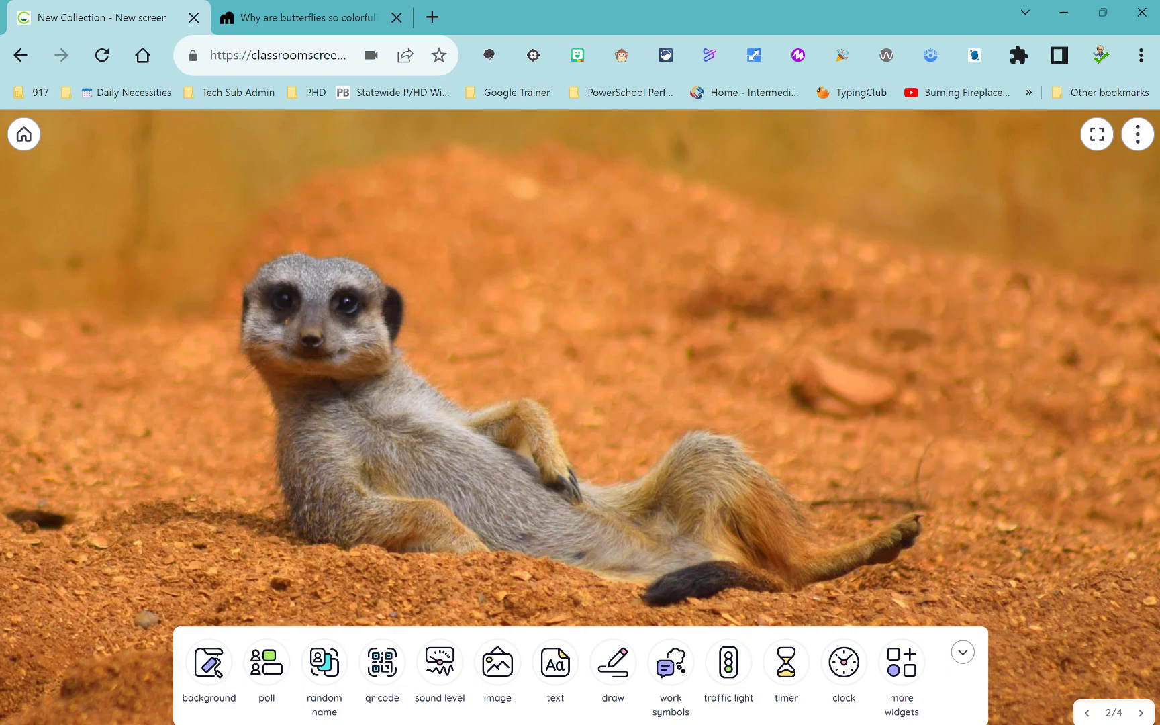
# Add a 10:00 countdown timer and move it to the left, clear of its settings.
pyautogui.click(786, 678)
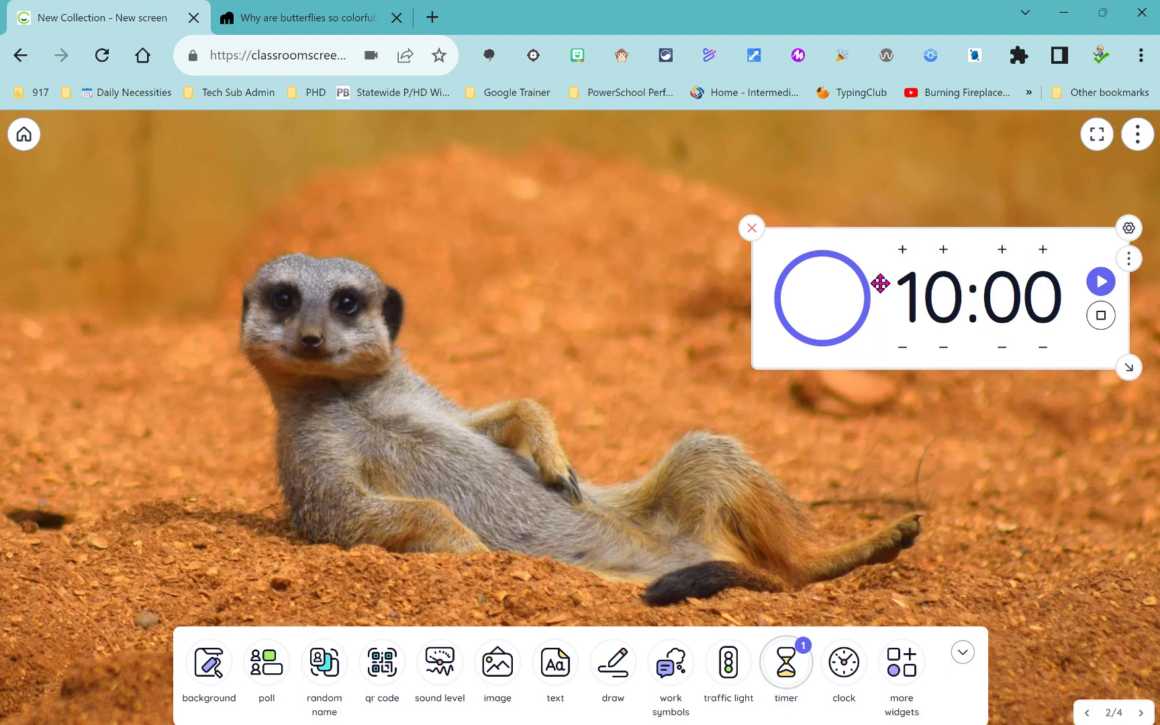
pyautogui.moveTo(877, 255); pyautogui.dragTo(770, 221)
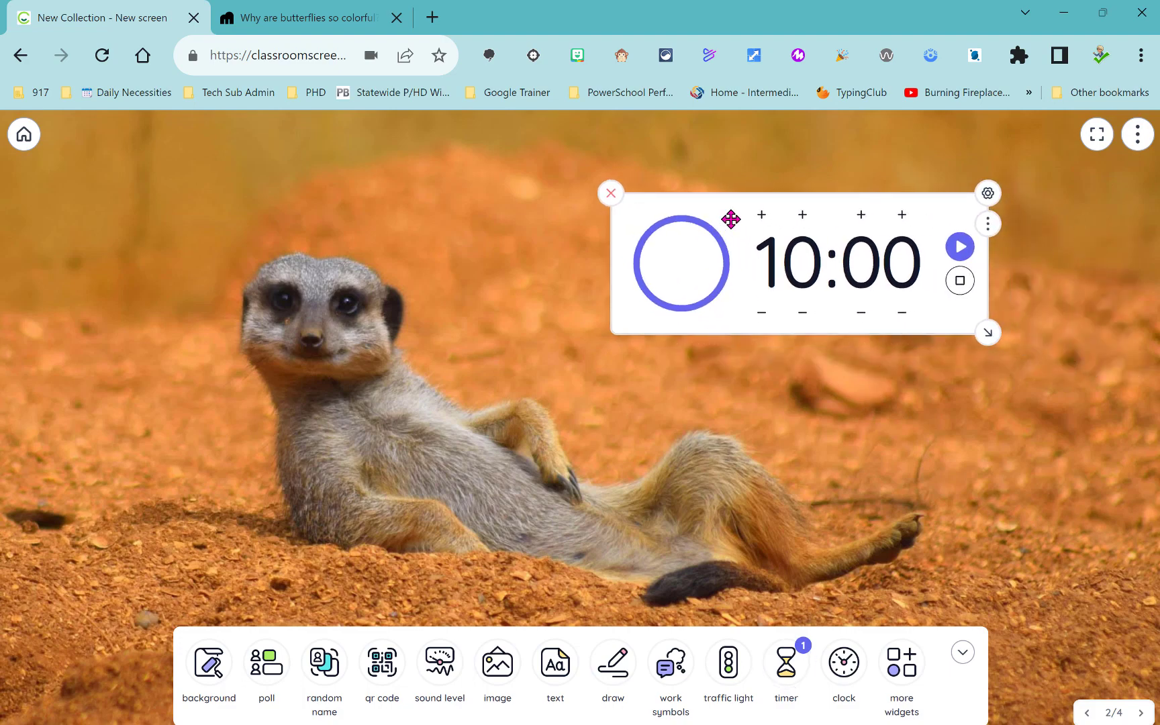
pyautogui.moveTo(730, 219); pyautogui.dragTo(720, 217)
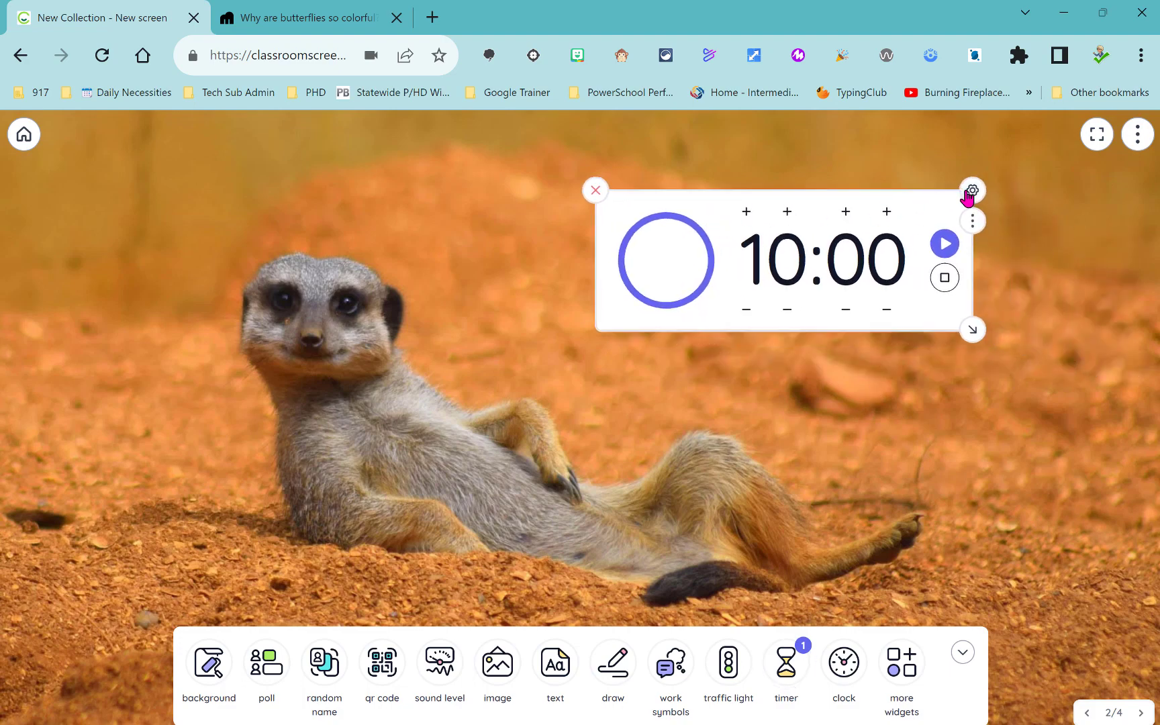
pyautogui.click(972, 190)
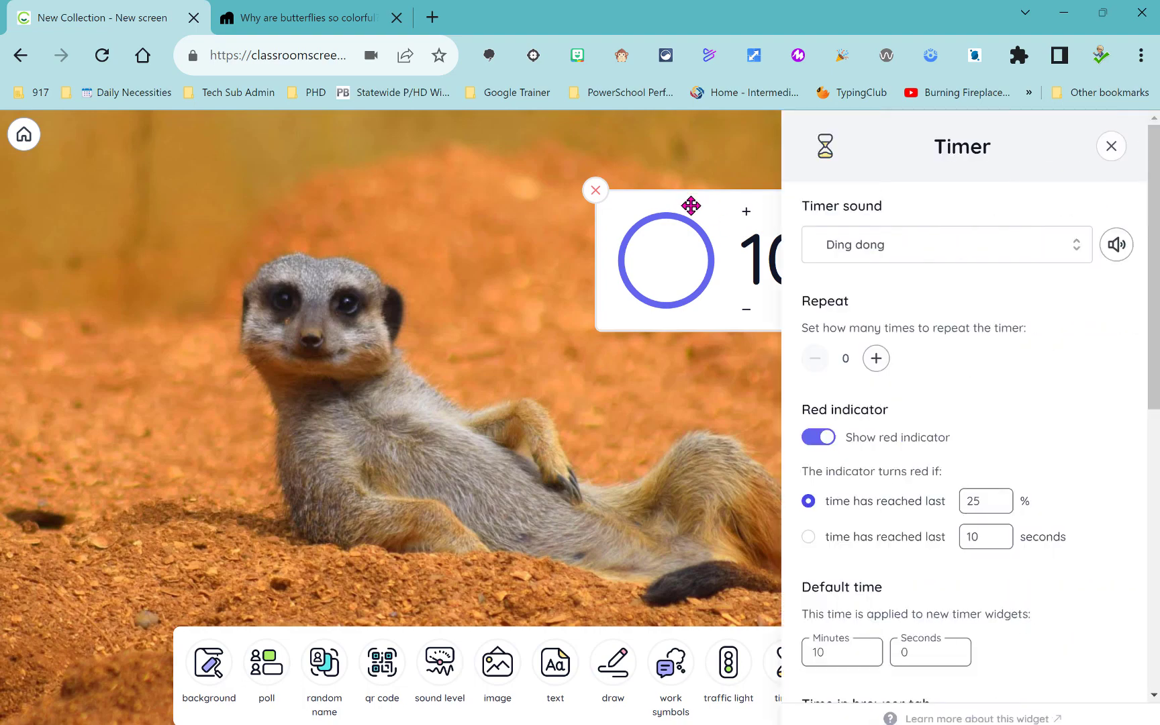
pyautogui.moveTo(691, 205); pyautogui.dragTo(421, 197)
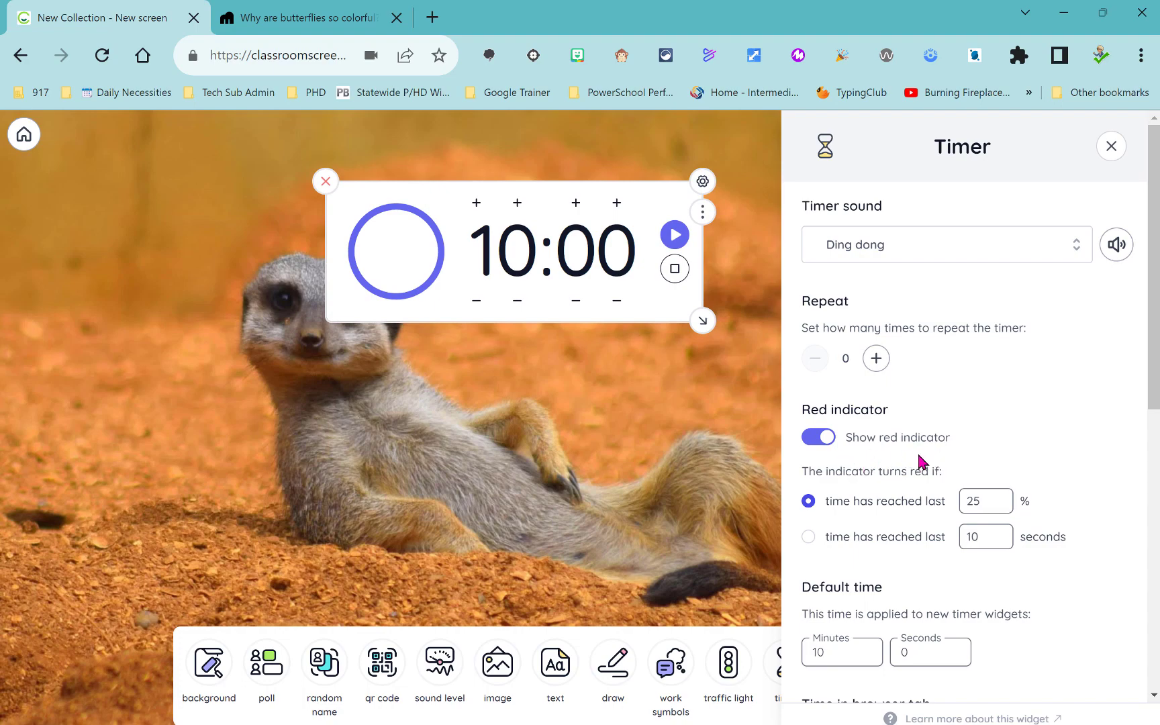
pyautogui.moveTo(1155, 395); pyautogui.dragTo(1154, 495)
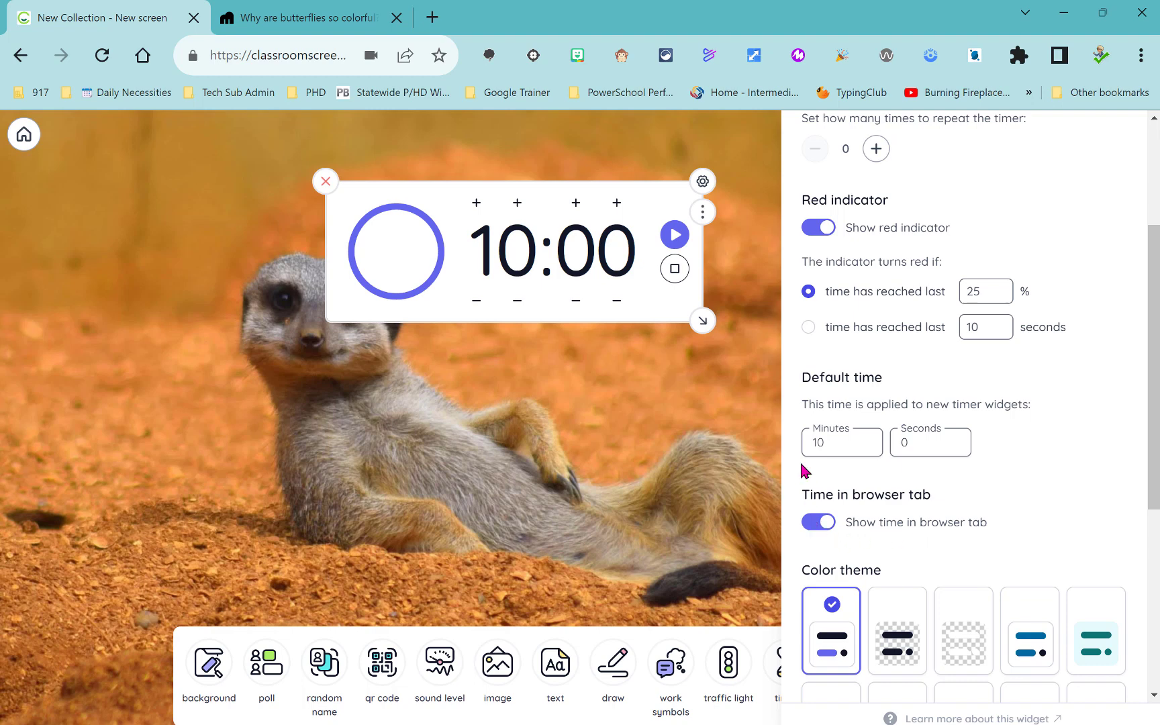
# Start the countdown, glance at the butterflies lesson tab, then close the timer.
pyautogui.click(676, 246)
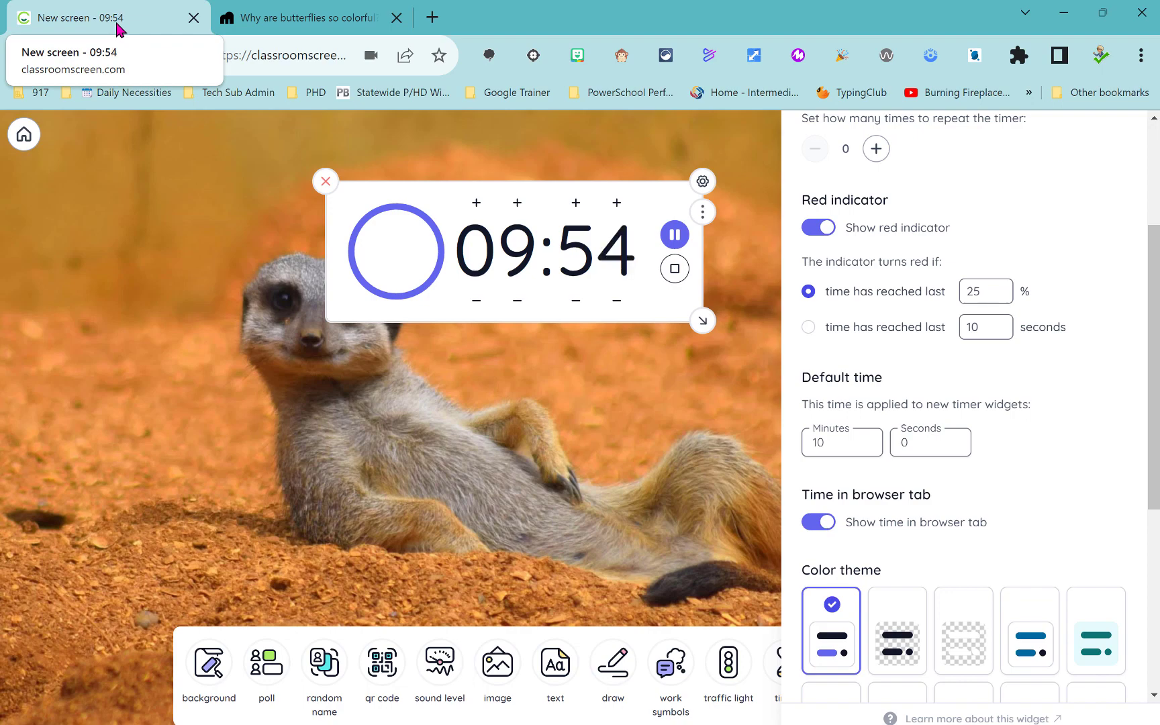
pyautogui.click(291, 18)
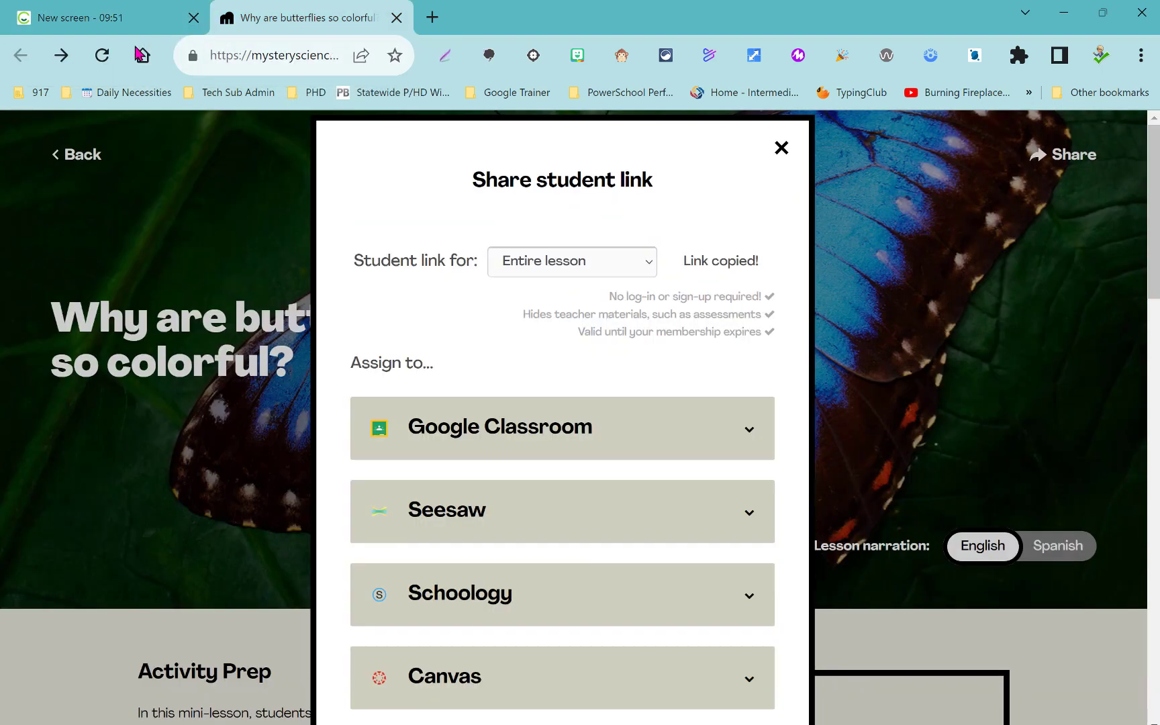
pyautogui.moveTo(119, 31)
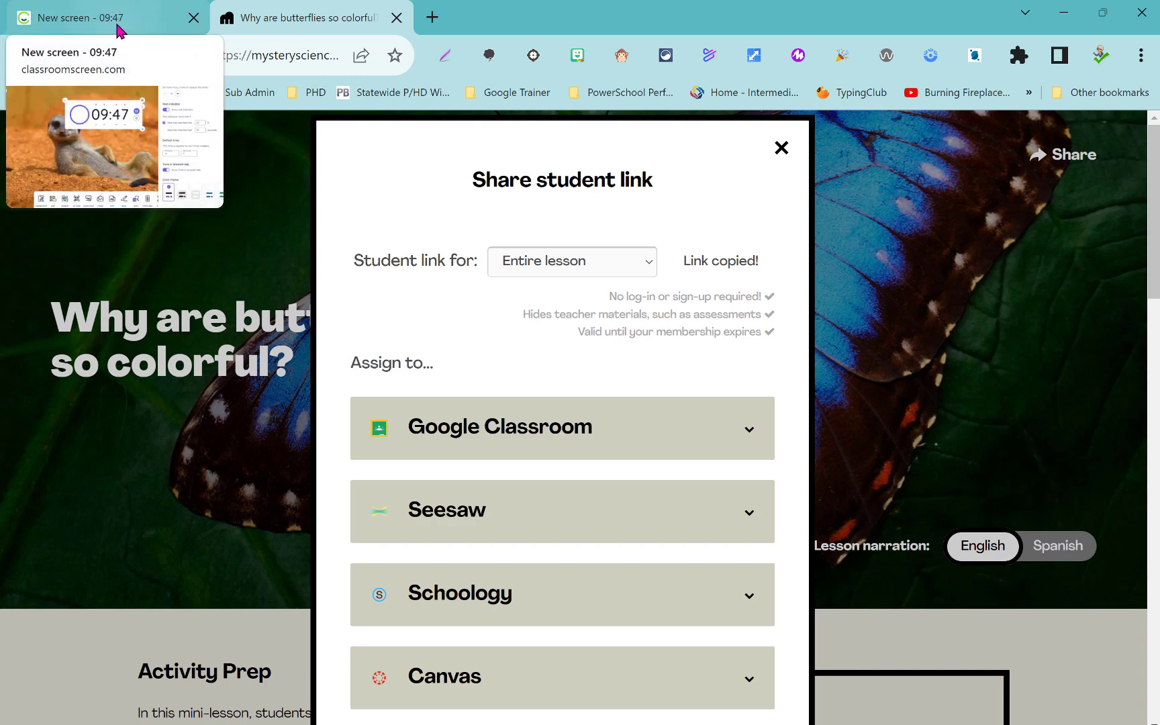
pyautogui.click(142, 27)
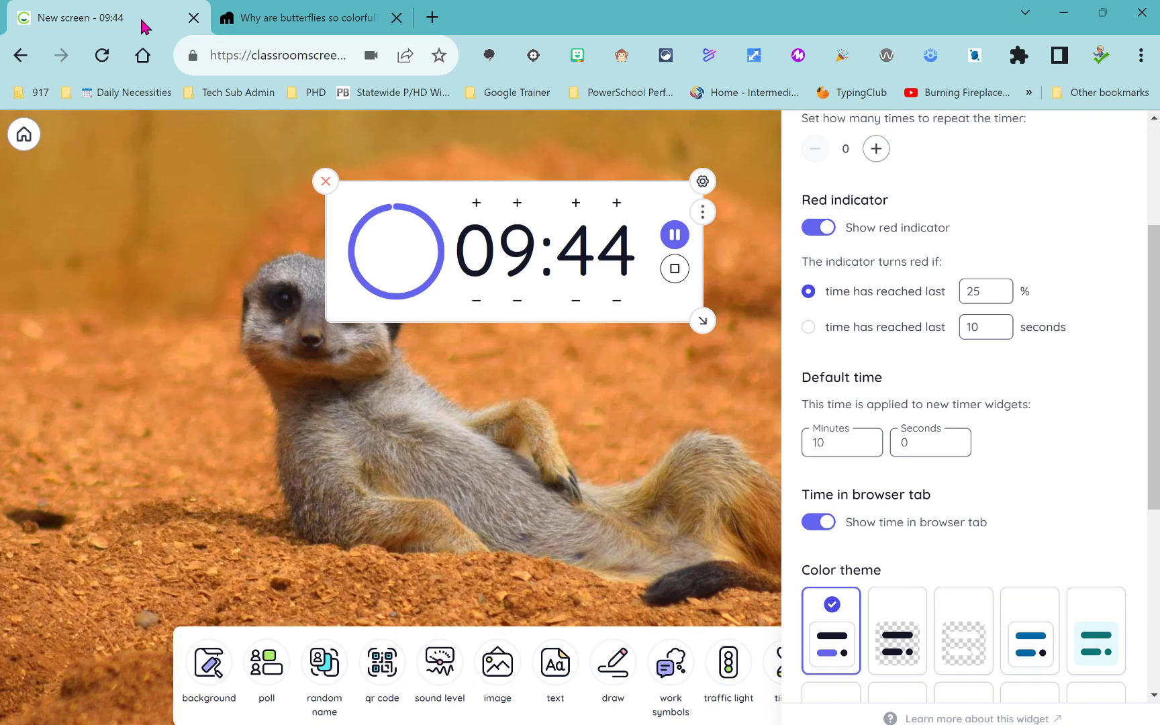
pyautogui.click(326, 182)
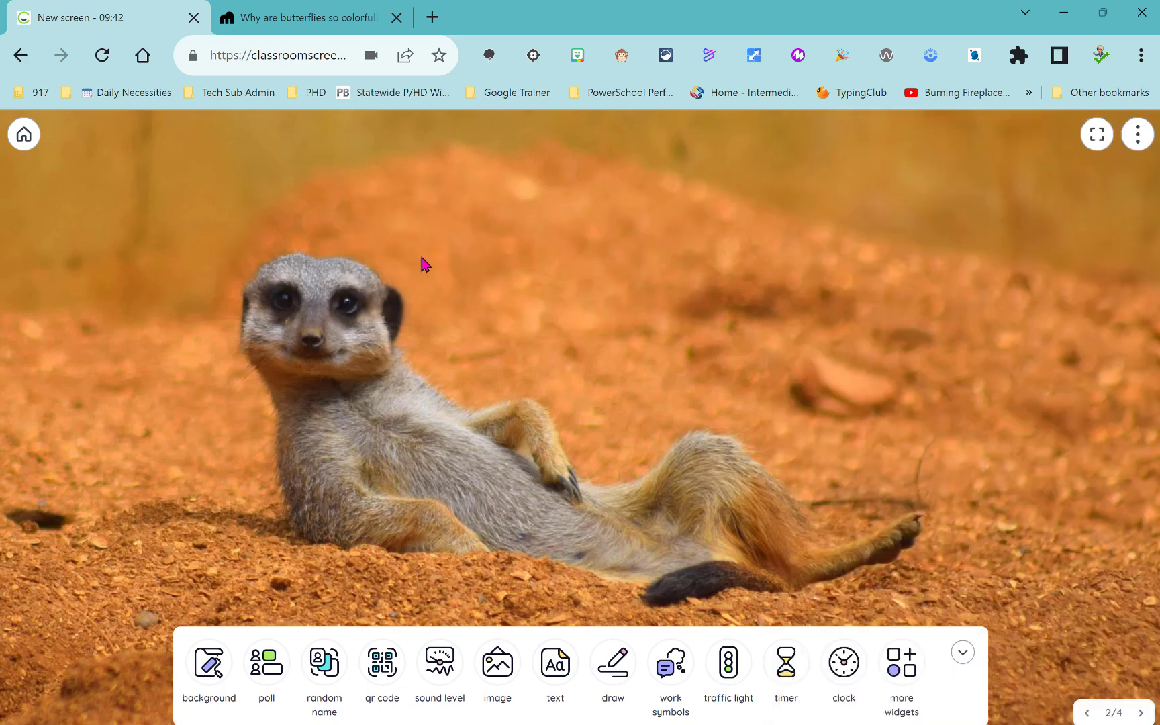
# Add an analog clock, move it left, enlarge it to show just the face, and open its settings.
pyautogui.click(844, 663)
pyautogui.moveTo(953, 277); pyautogui.dragTo(500, 220)
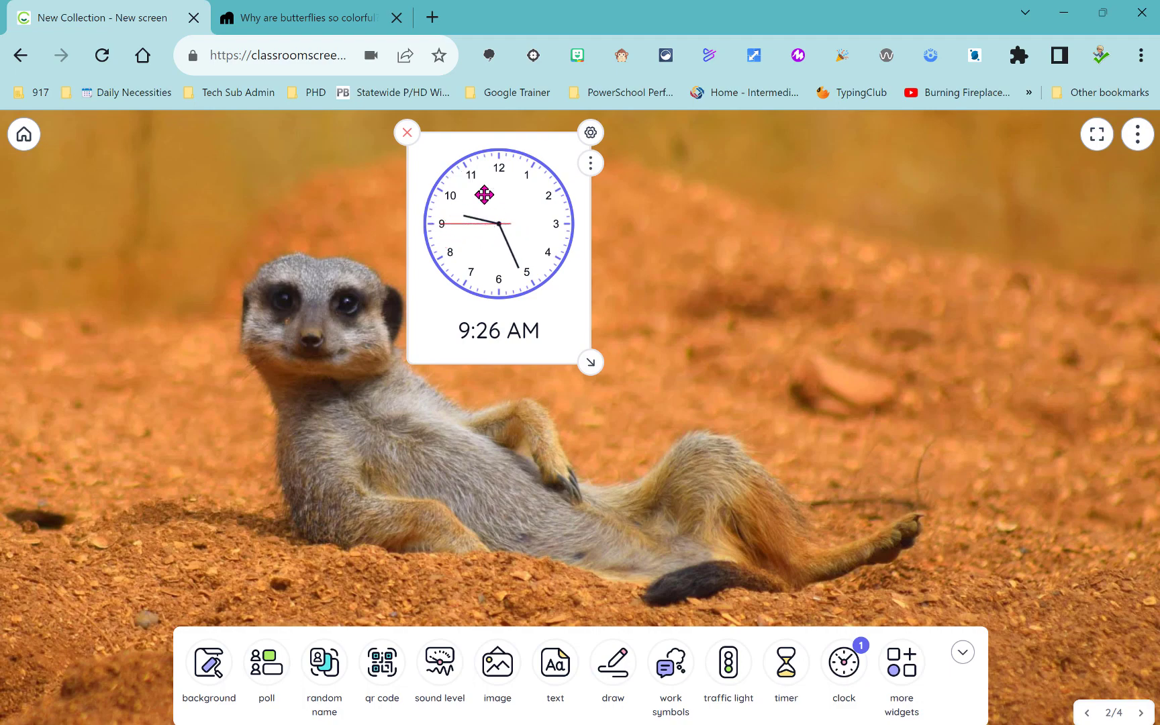
pyautogui.moveTo(590, 362); pyautogui.dragTo(805, 535)
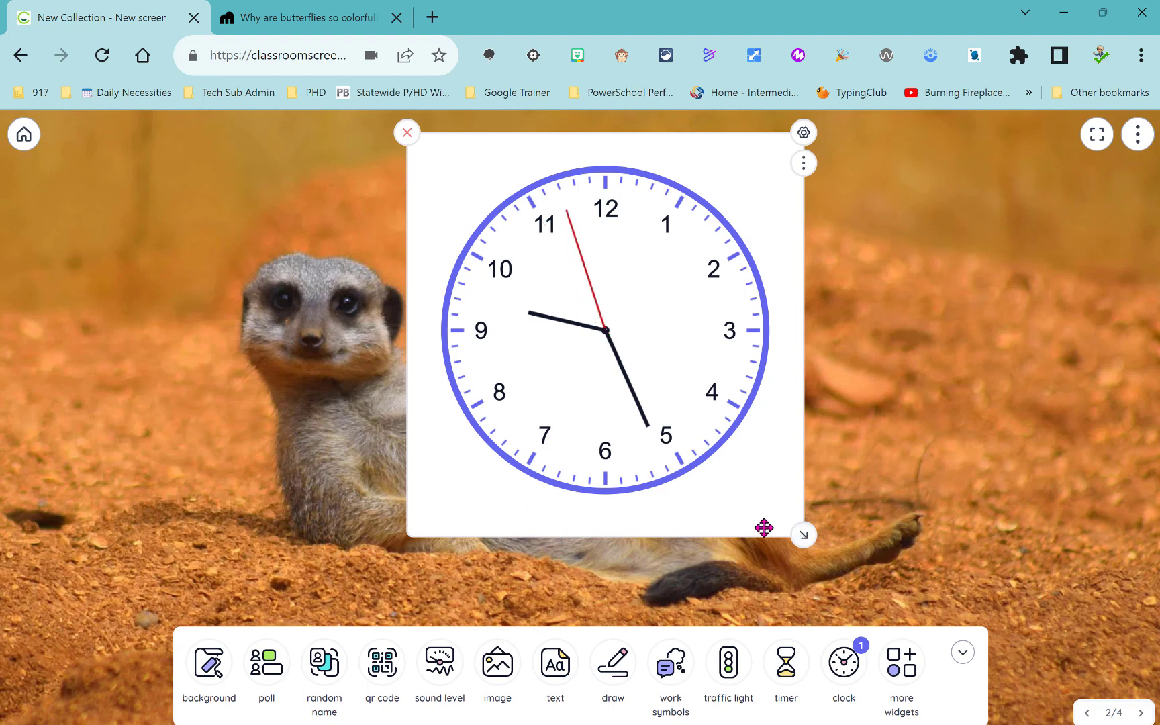
pyautogui.moveTo(804, 535); pyautogui.dragTo(766, 583)
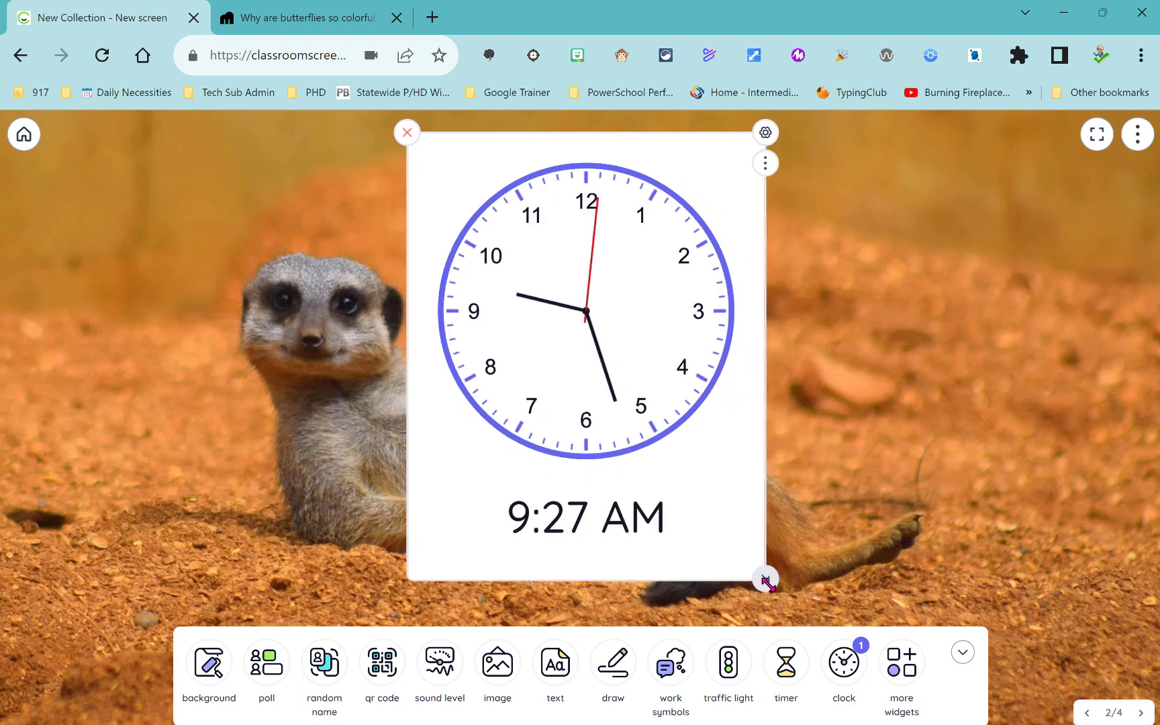
pyautogui.moveTo(766, 581); pyautogui.dragTo(769, 524)
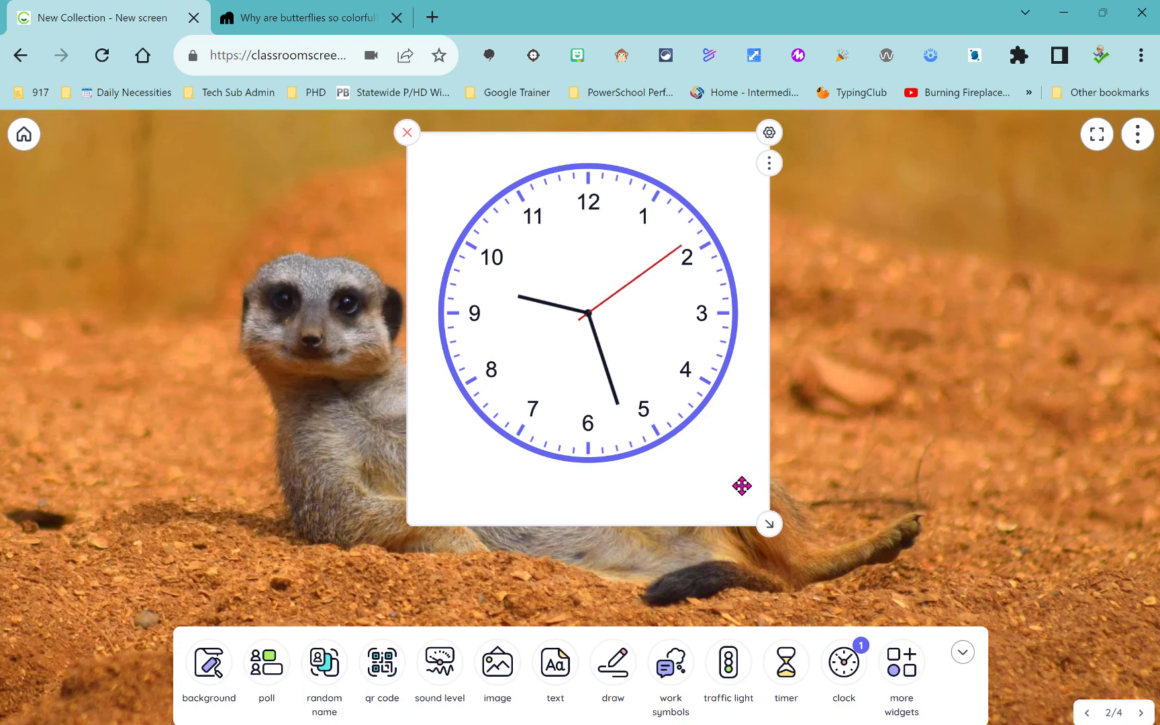
pyautogui.click(769, 132)
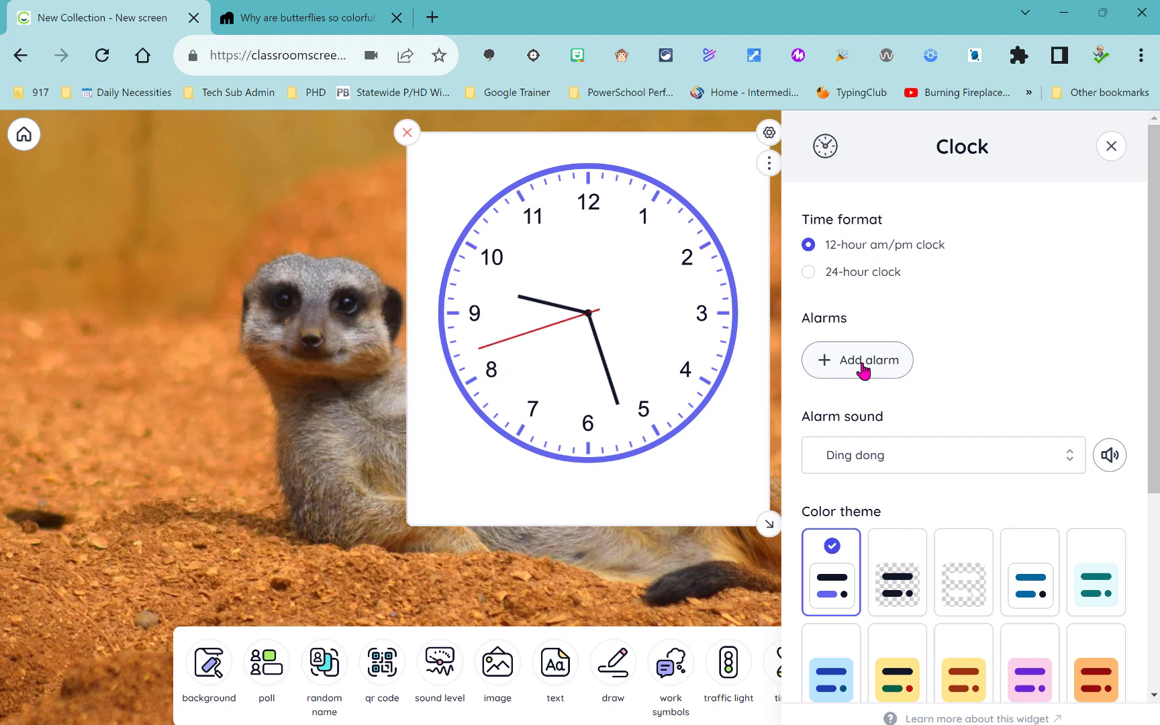
# Begin an alarm with a description and save-to-profile ticked, cancel it, and remove the clock.
pyautogui.click(863, 368)
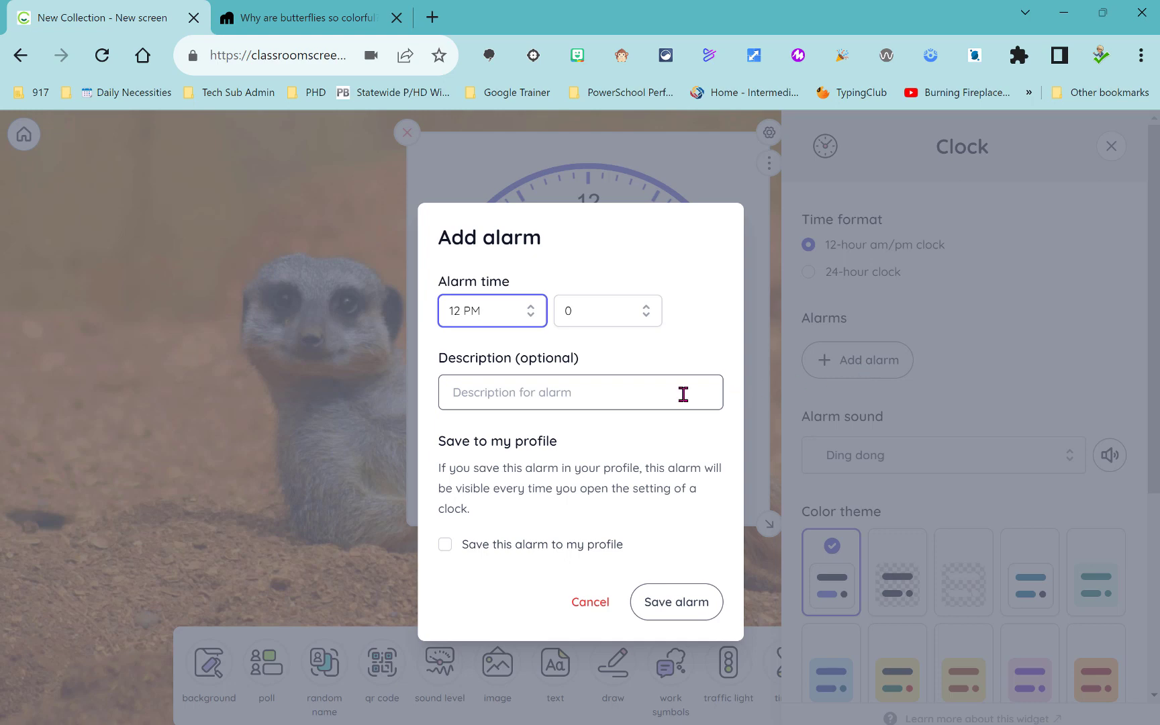
pyautogui.click(649, 396)
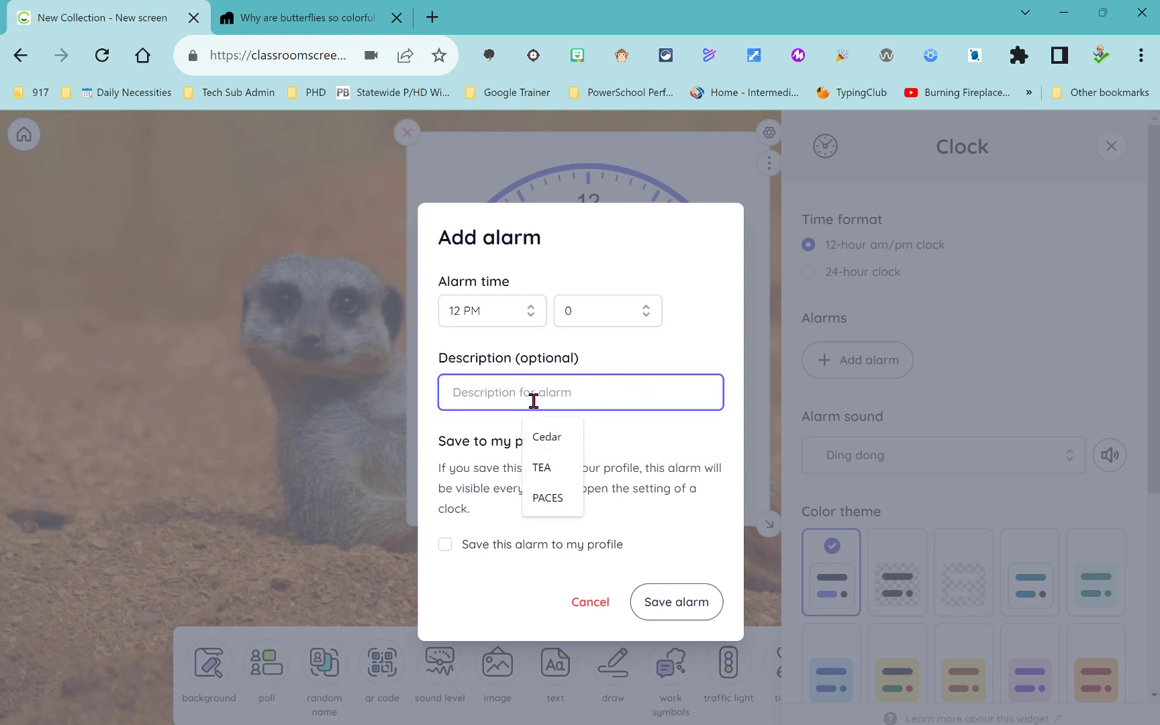
pyautogui.click(497, 427)
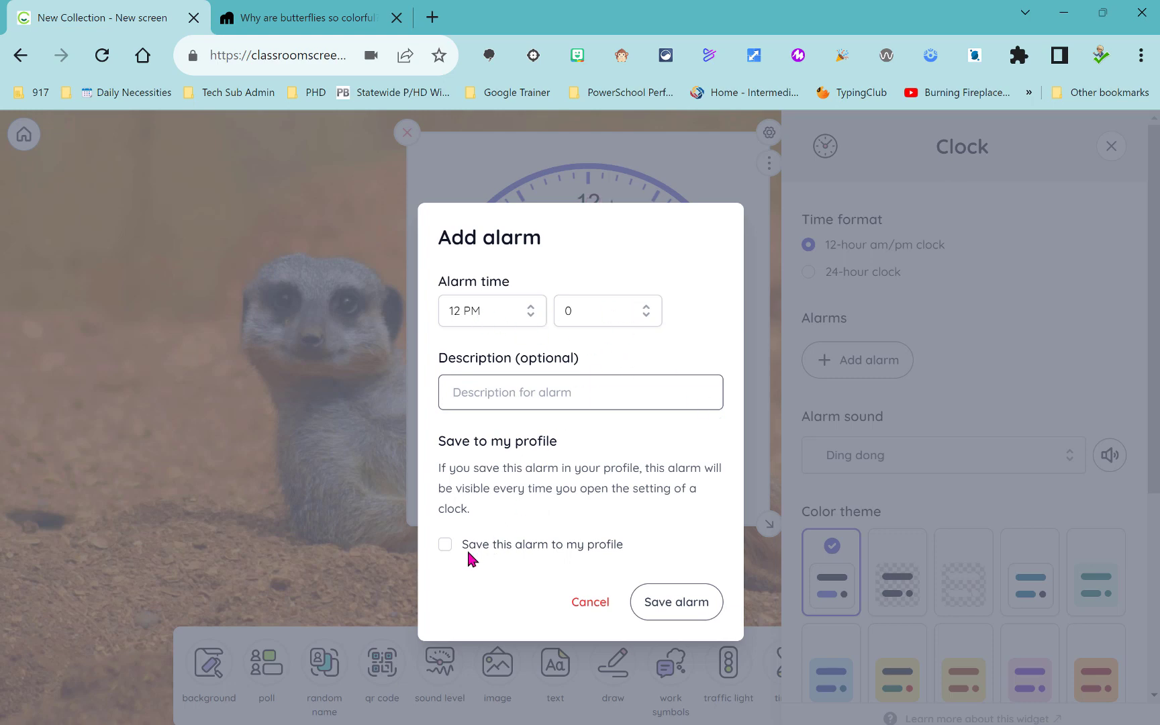
pyautogui.click(445, 545)
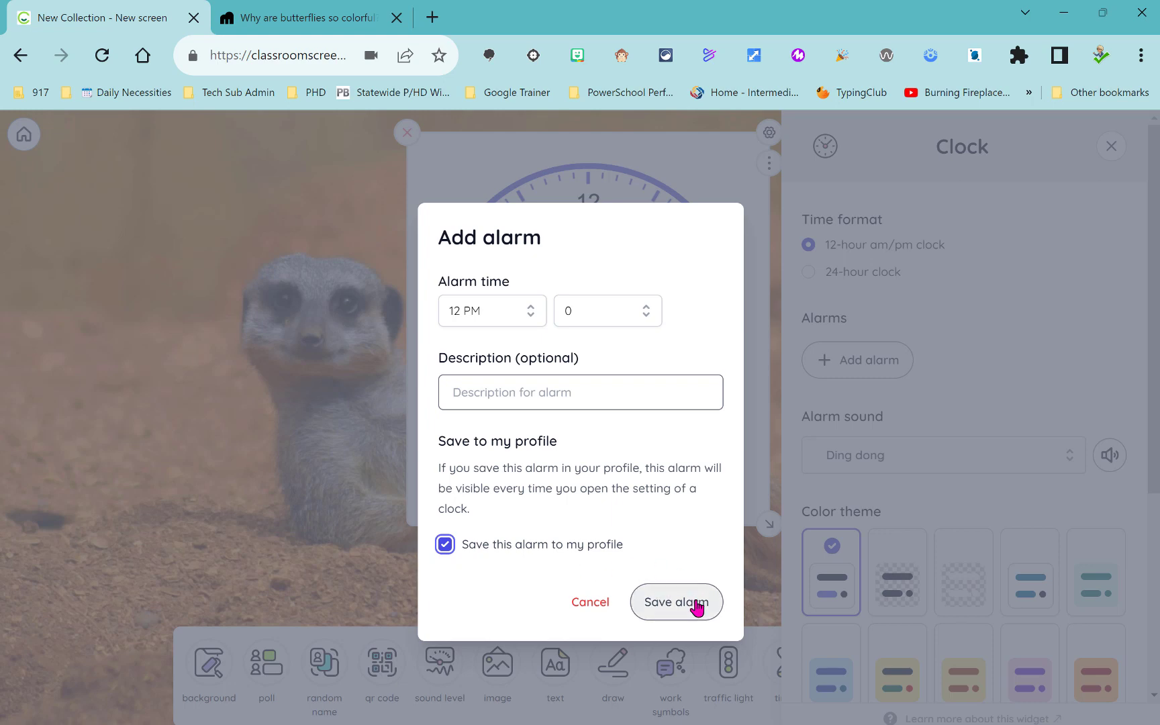
pyautogui.click(601, 610)
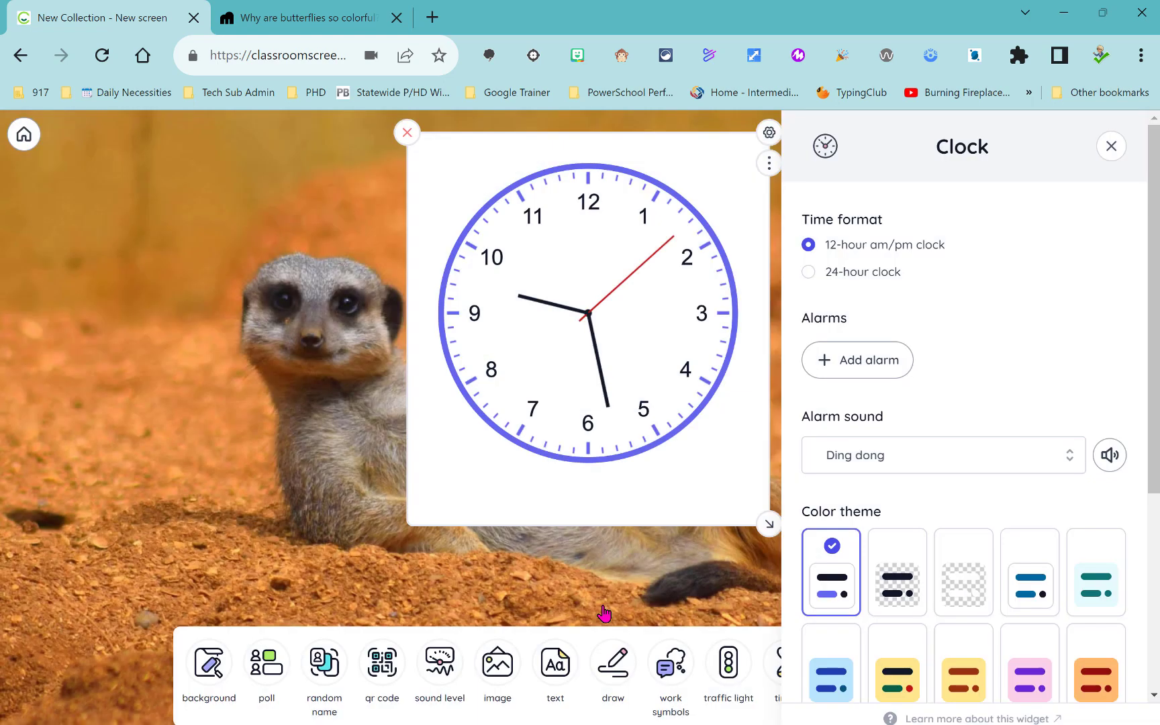
pyautogui.click(1112, 147)
pyautogui.click(406, 134)
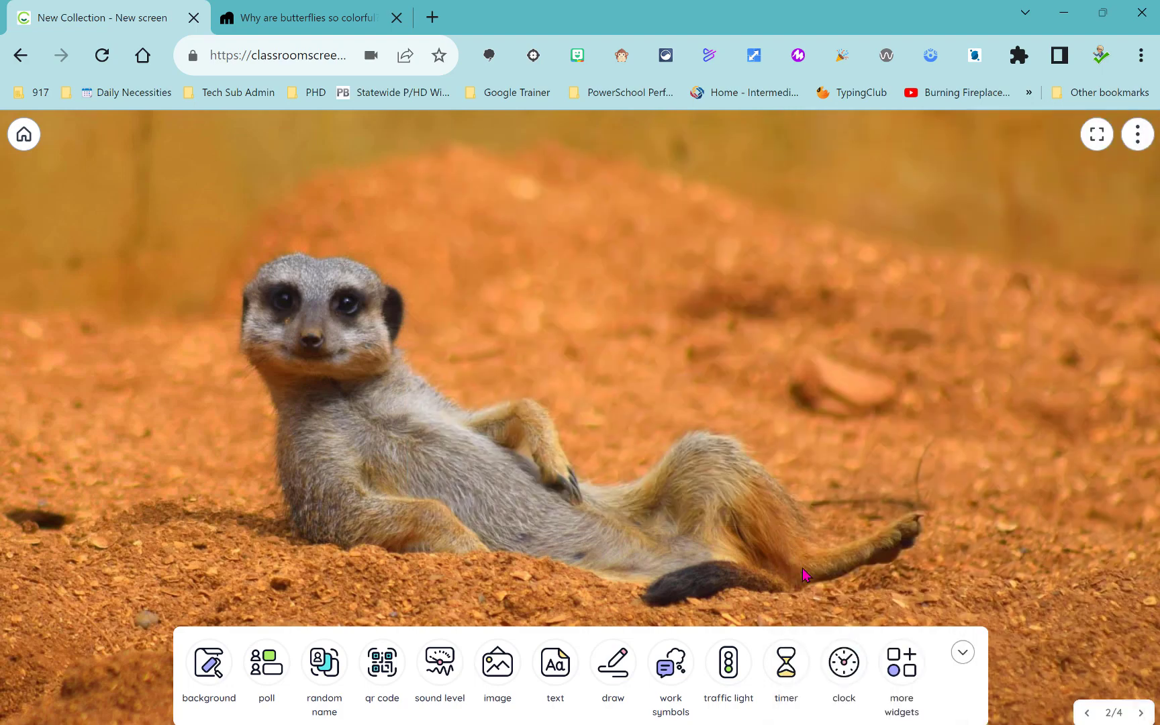
# Add a calendar, enlarge it, flip to April and back to May 2023, shrink to day view, then remove it.
pyautogui.click(905, 671)
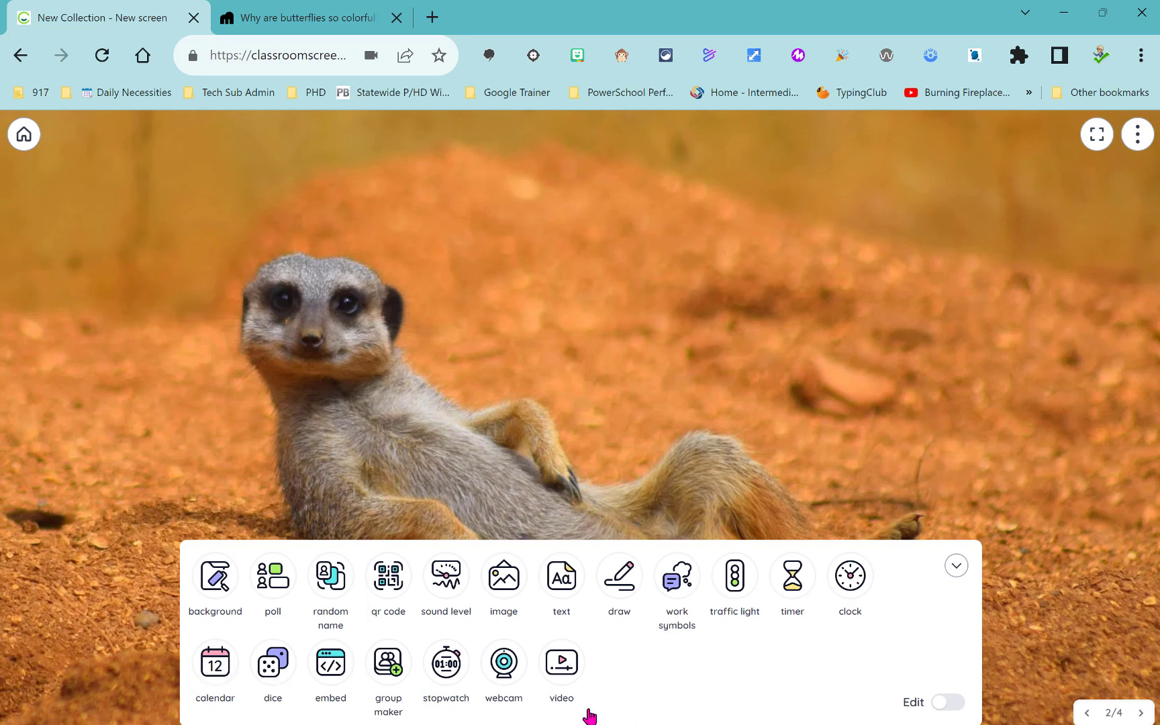
pyautogui.click(206, 685)
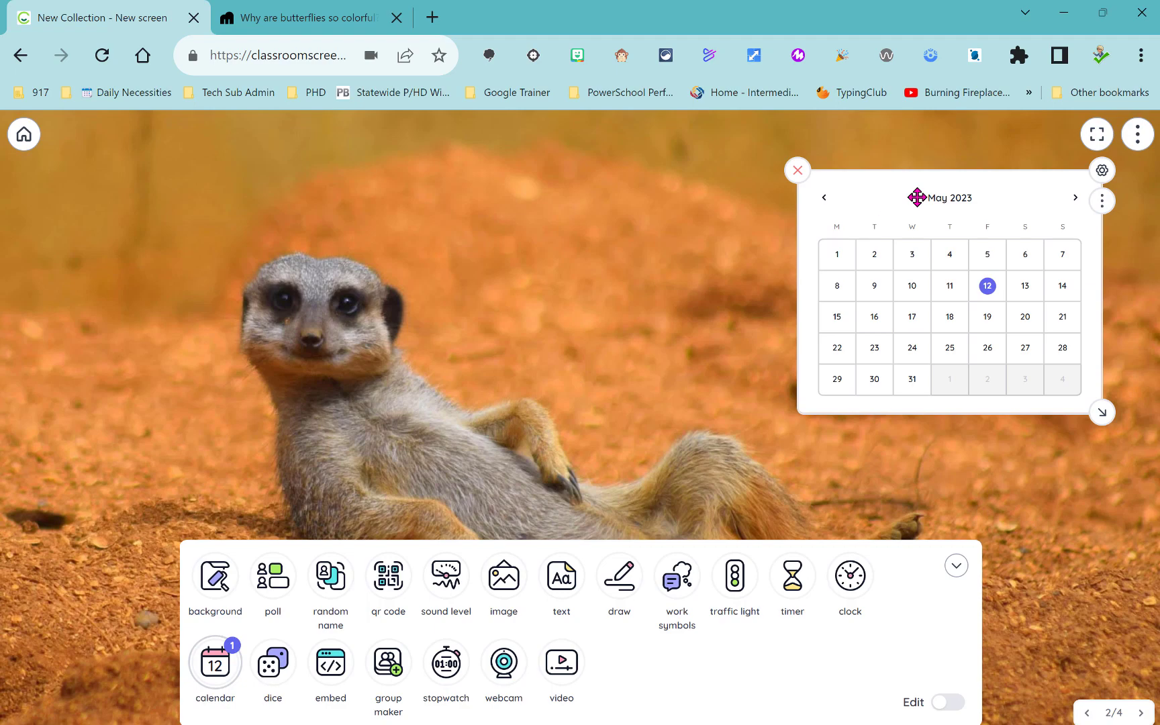
pyautogui.moveTo(911, 194); pyautogui.dragTo(560, 201)
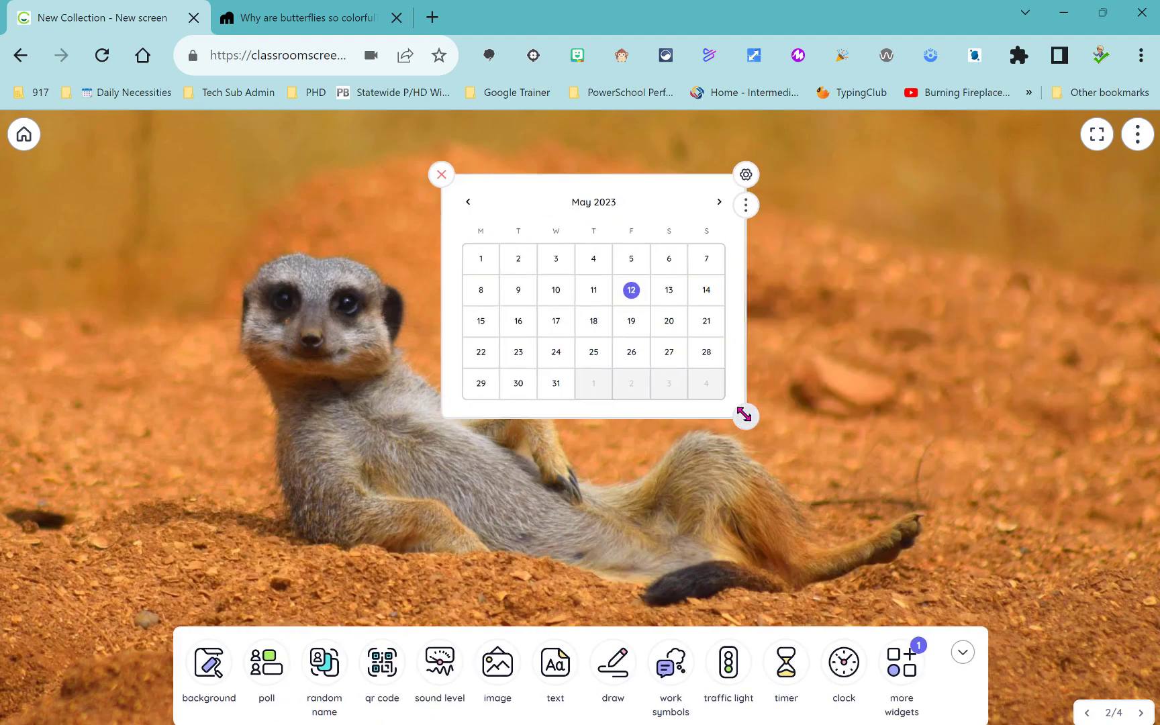
pyautogui.moveTo(744, 415); pyautogui.dragTo(860, 527)
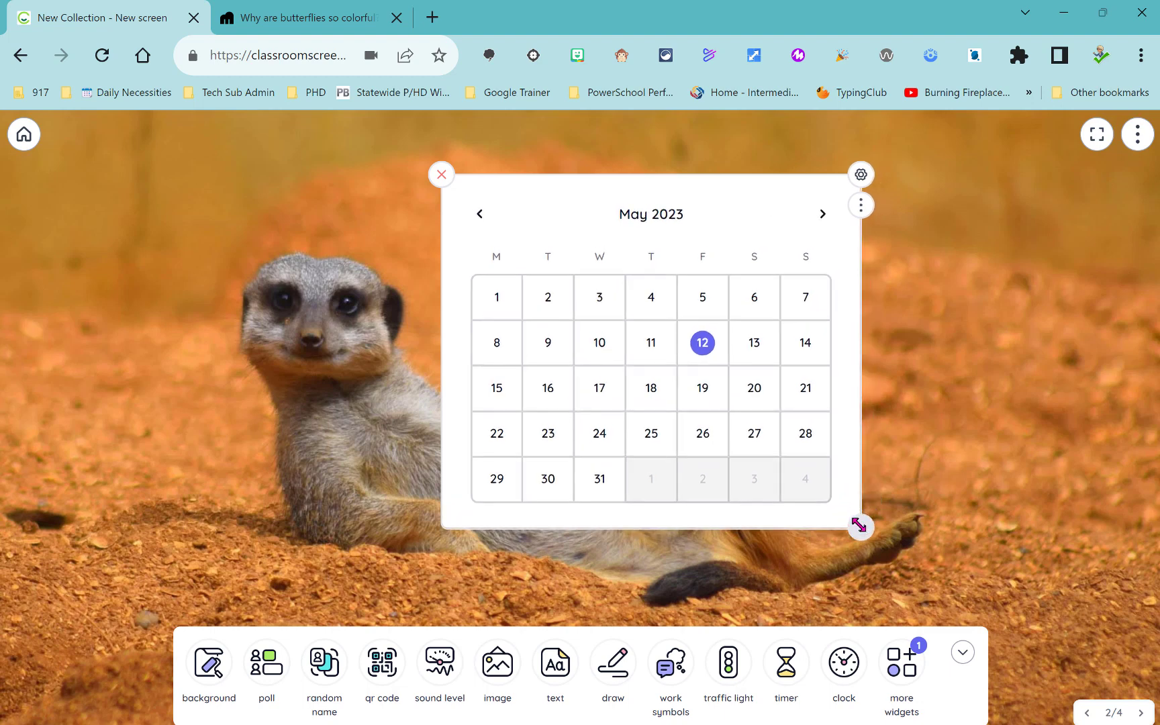
pyautogui.click(479, 216)
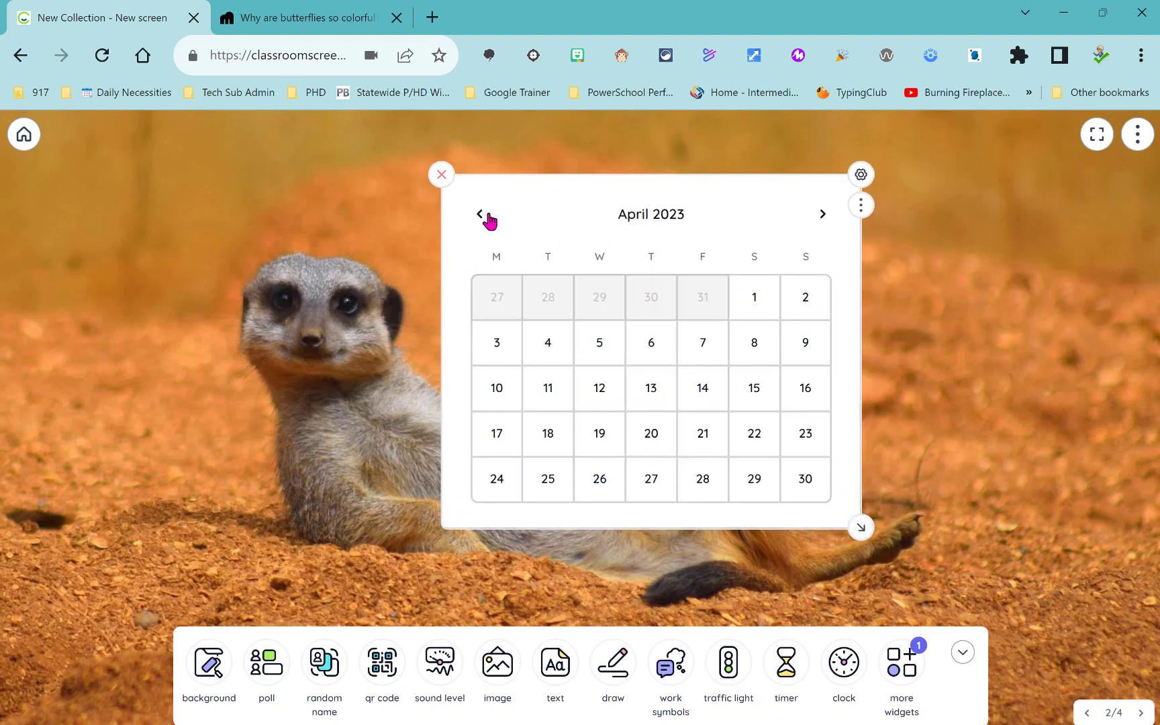
pyautogui.click(821, 223)
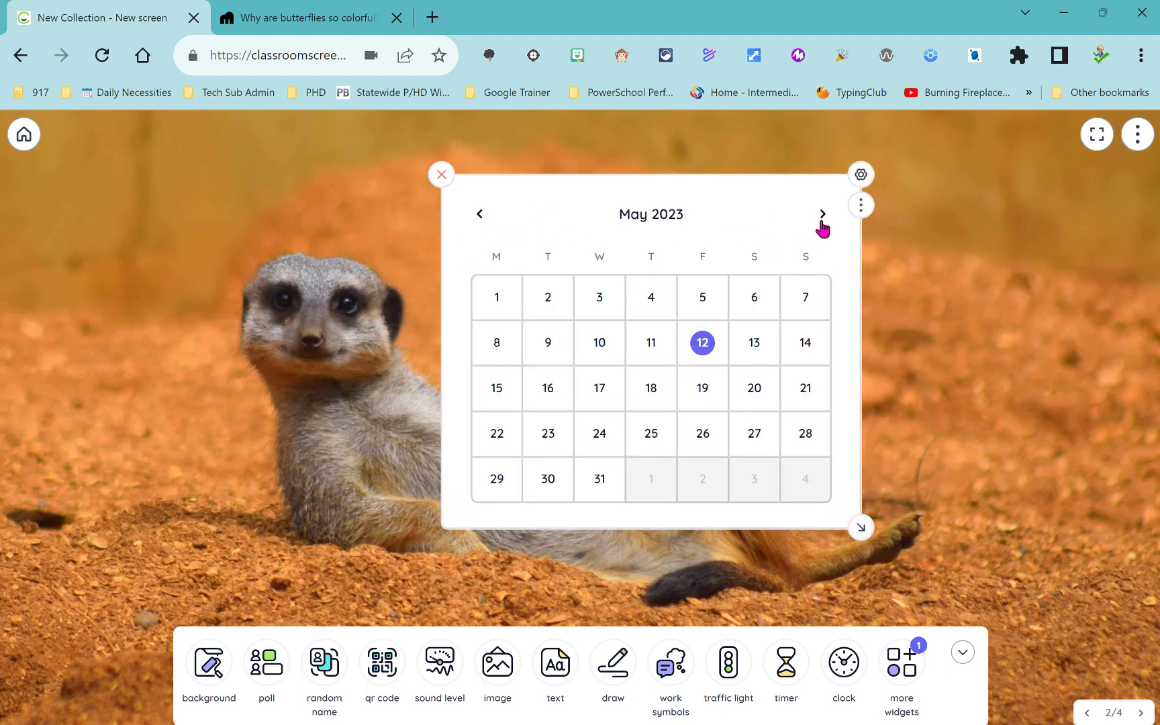
pyautogui.moveTo(859, 528); pyautogui.dragTo(713, 518)
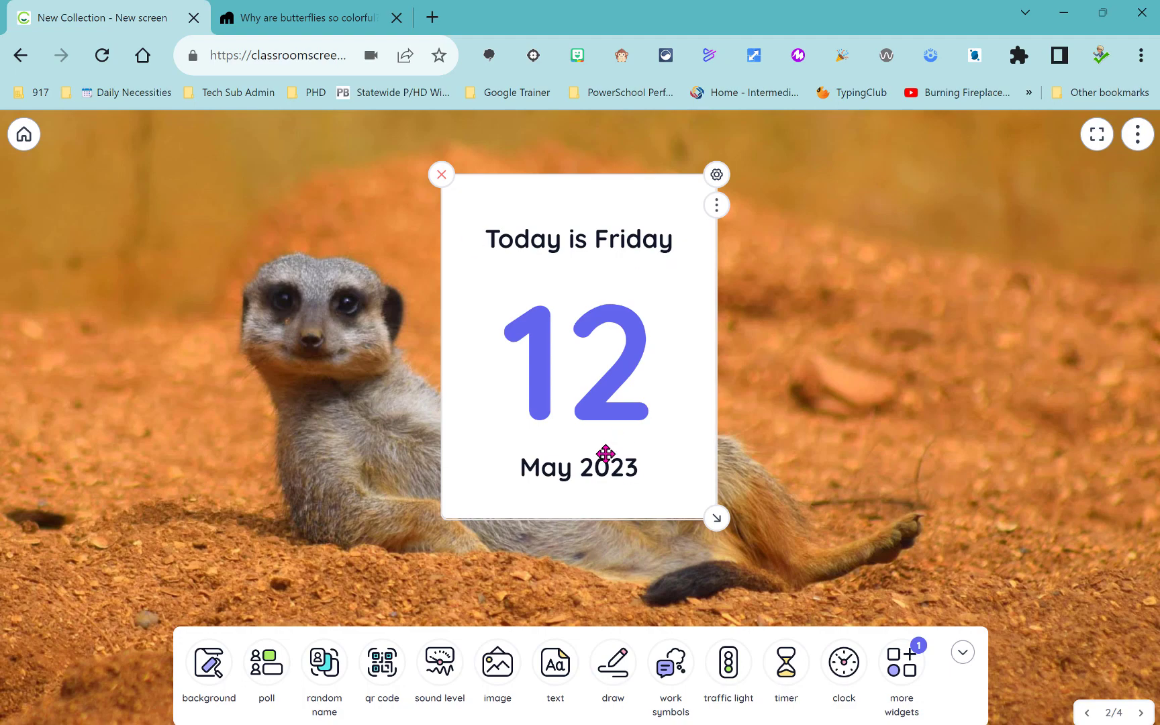
pyautogui.moveTo(604, 454); pyautogui.dragTo(911, 676)
# Add a single six-sided die at the top left and review its dice settings.
pyautogui.click(907, 671)
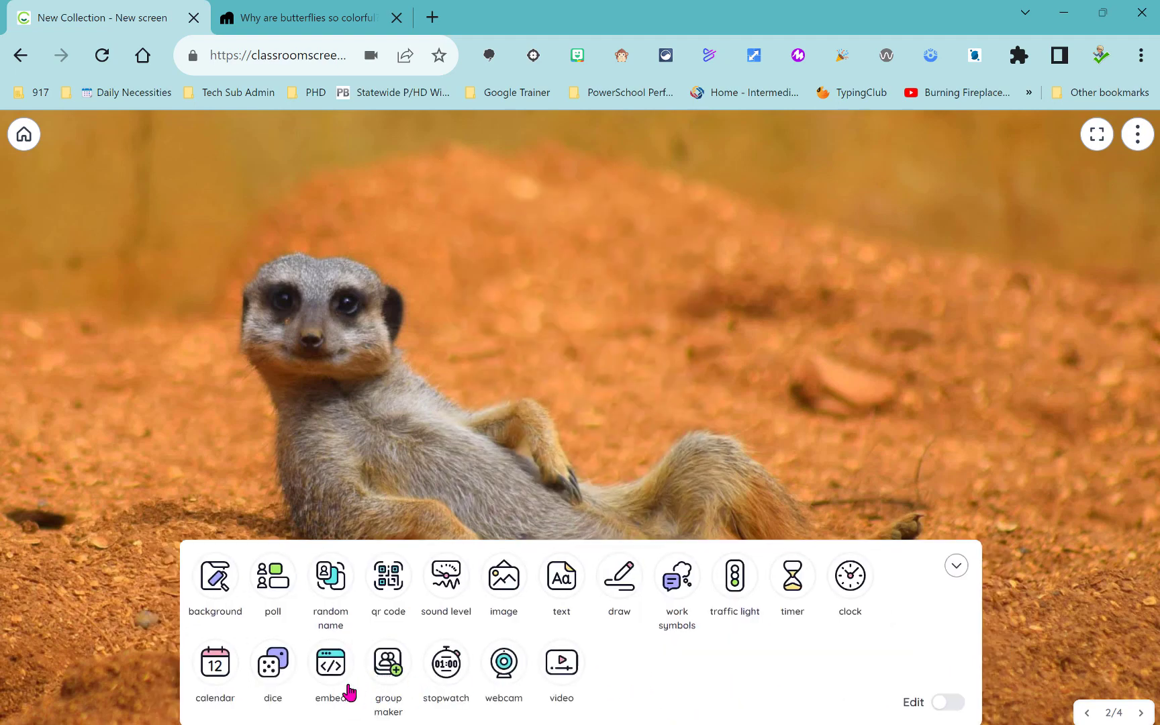
pyautogui.click(273, 680)
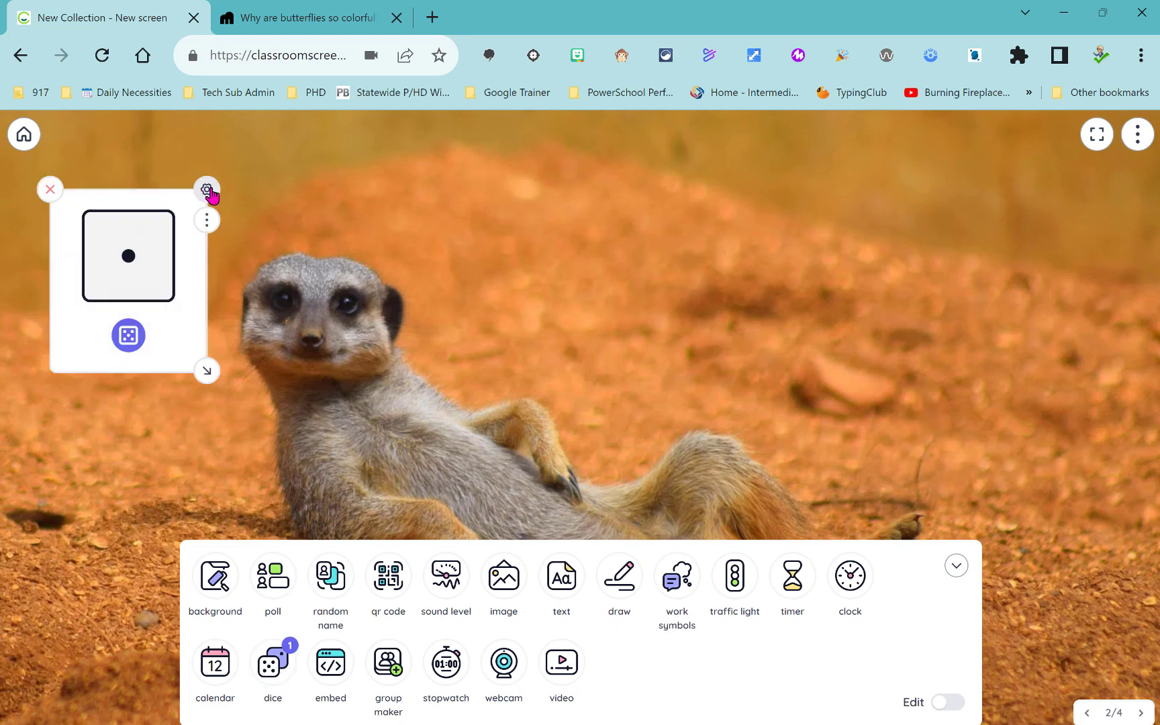
pyautogui.click(208, 190)
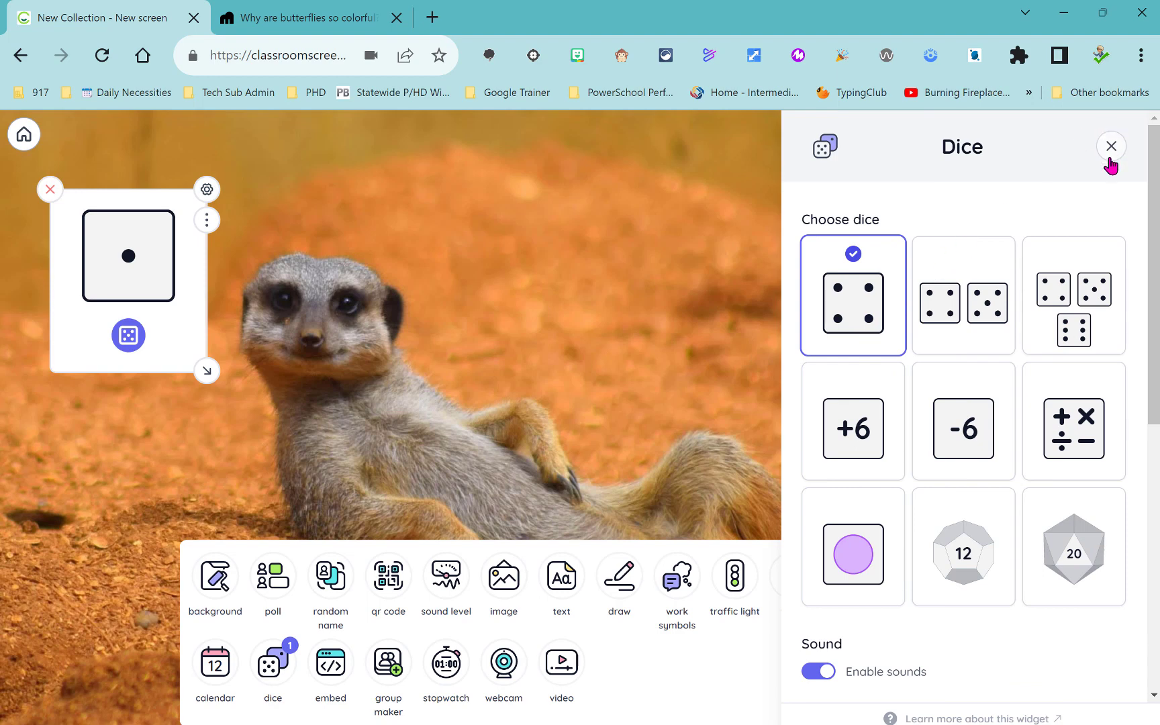
pyautogui.click(1110, 147)
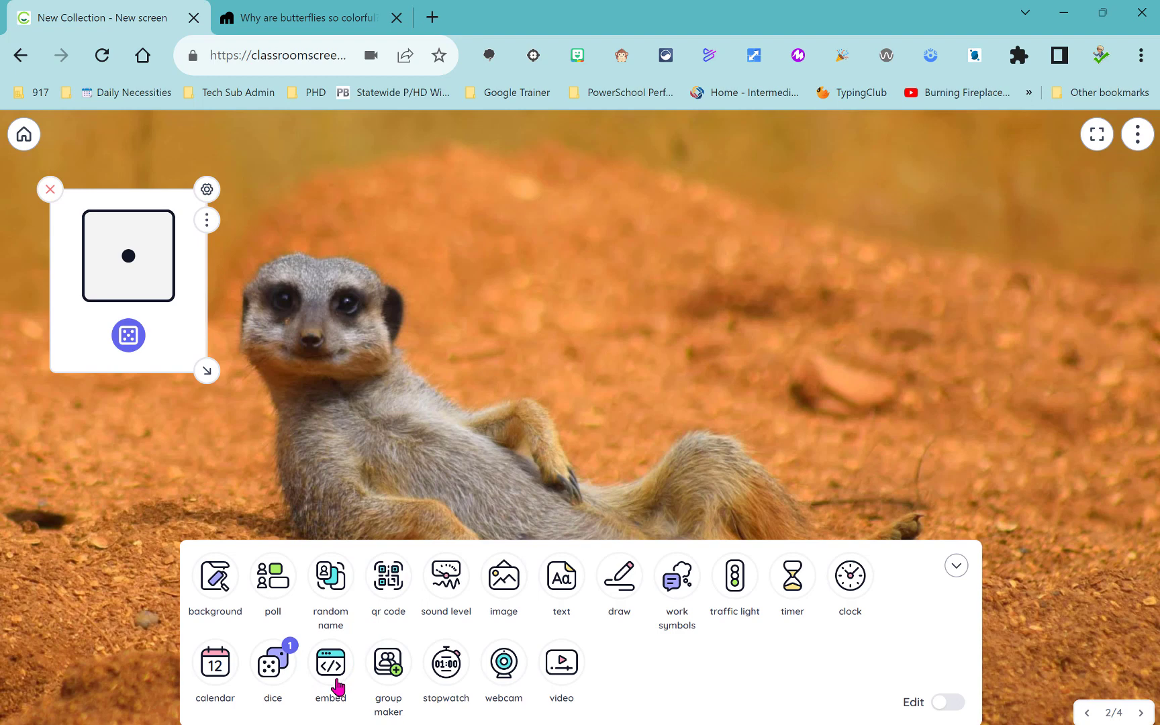
# Embed the 'Computer Workshop for Beginners' Google Slides deck, enlarge it, and advance to slide 3.
pyautogui.click(336, 682)
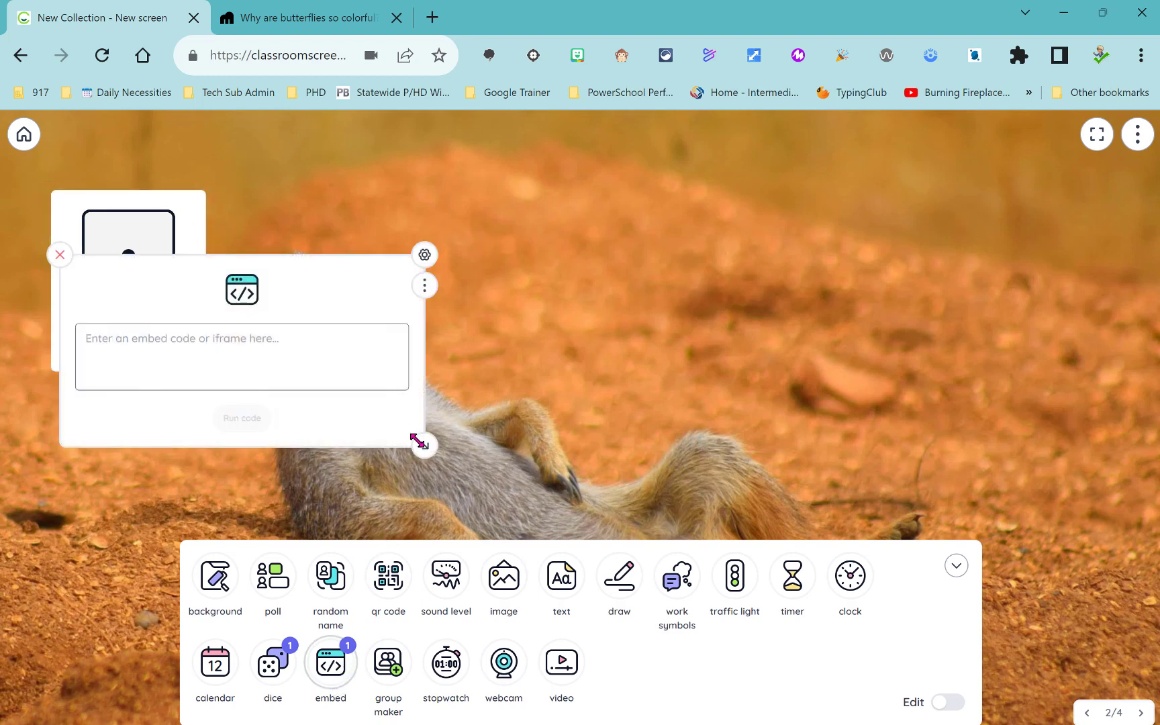
pyautogui.moveTo(418, 441); pyautogui.dragTo(483, 514)
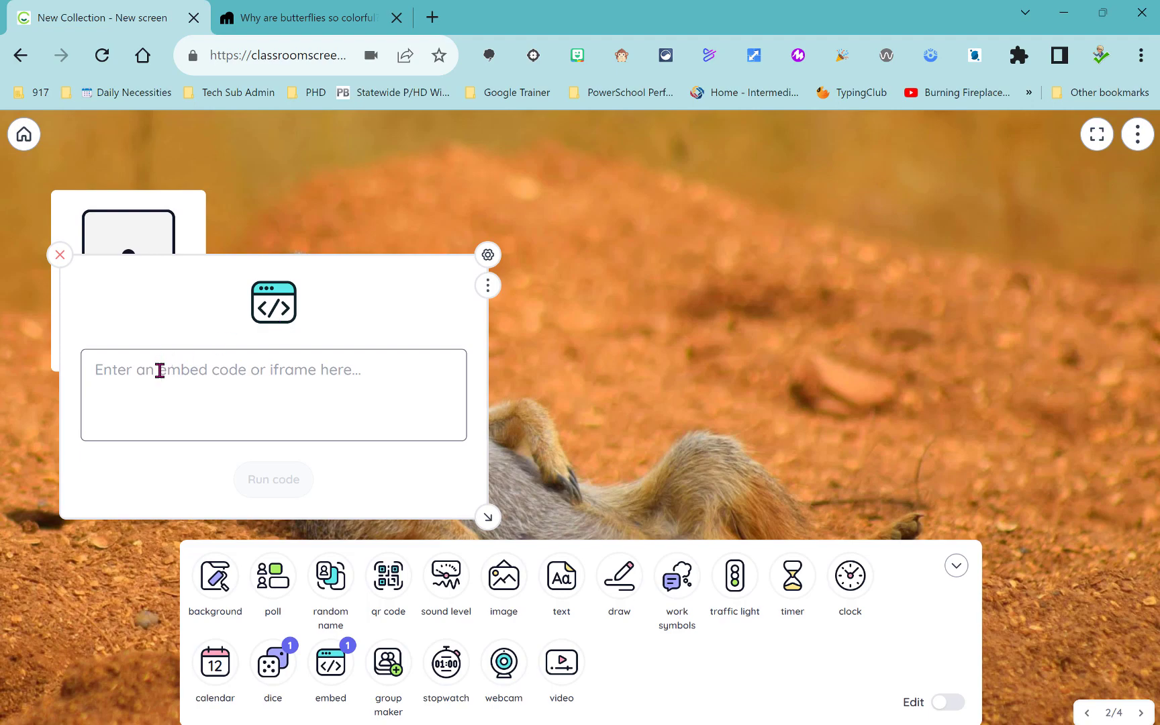
pyautogui.hotkey('ctrl', 'v')
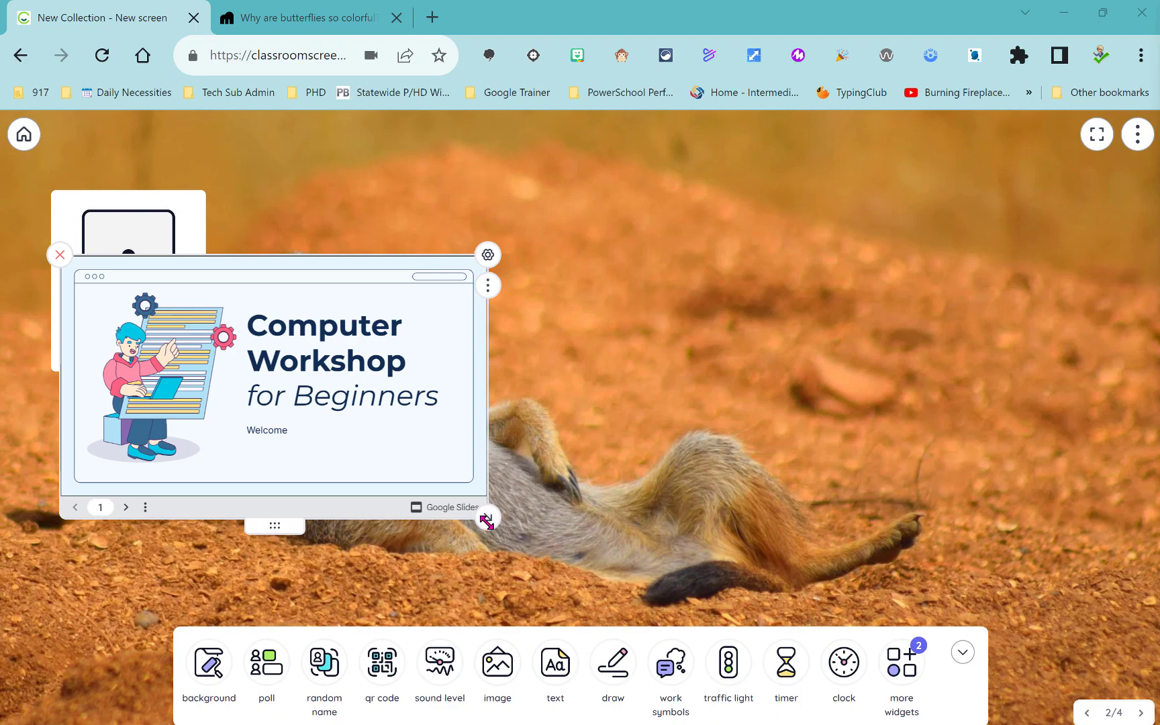
pyautogui.moveTo(488, 517); pyautogui.dragTo(535, 602)
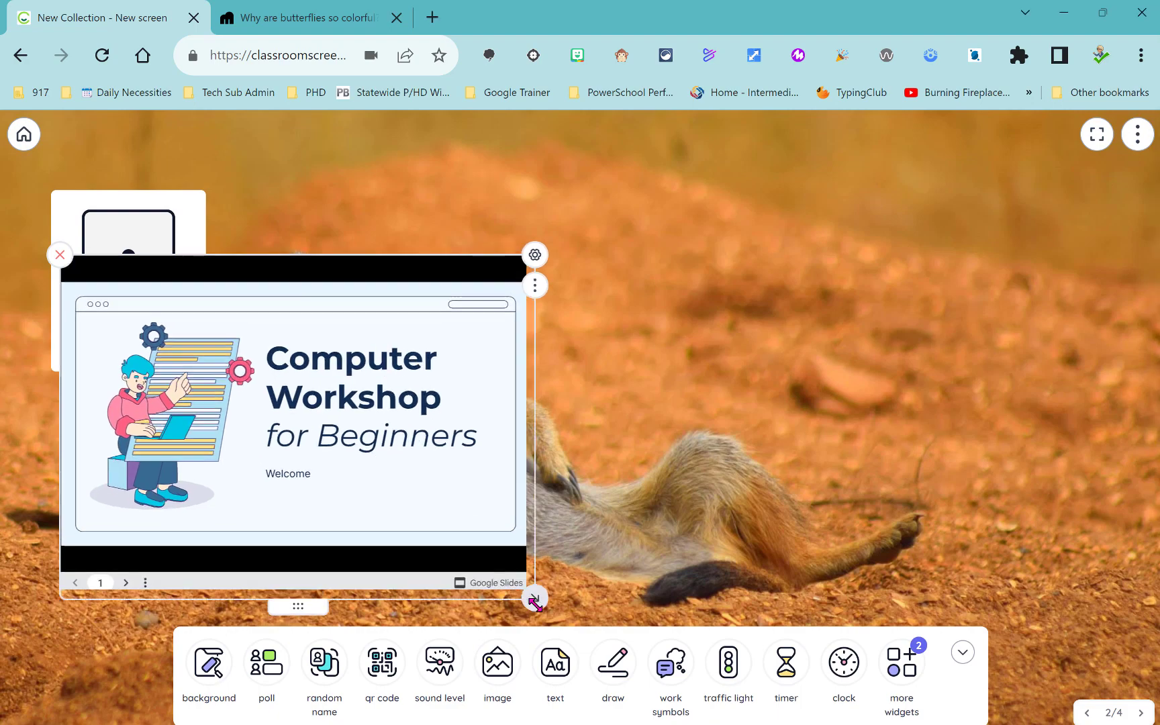
pyautogui.click(127, 590)
pyautogui.click(128, 590)
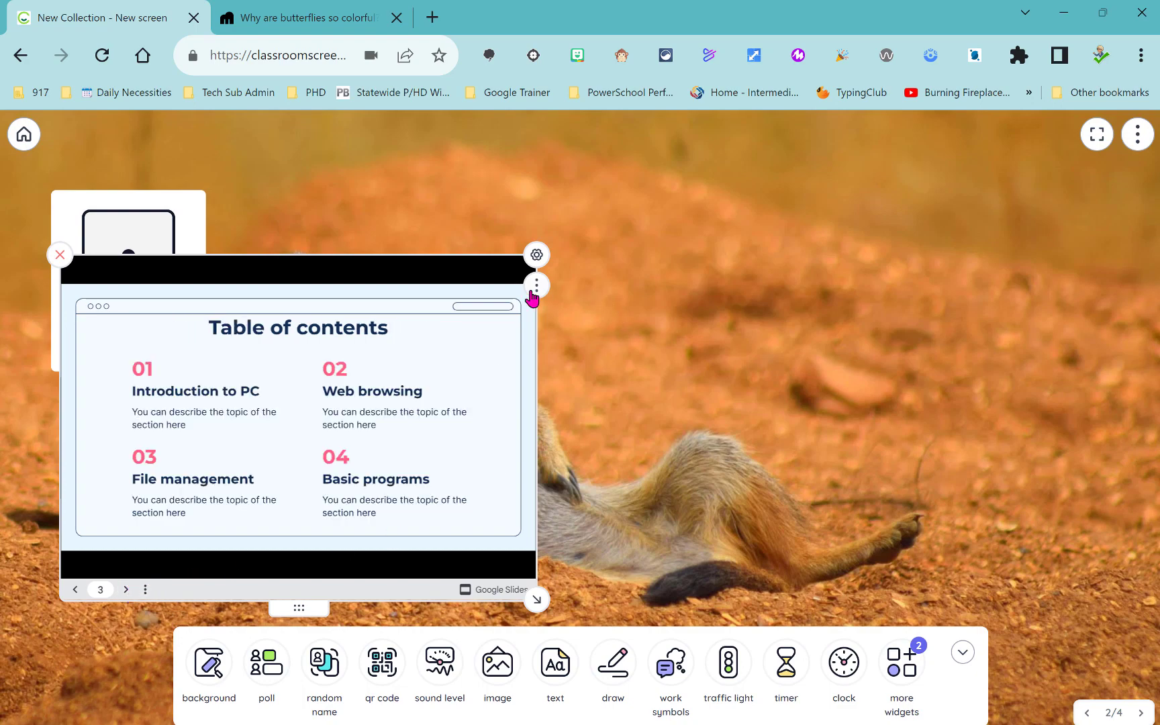
# Spotlight the Slides widget over a darkened board, then exit spotlight mode.
pyautogui.click(535, 289)
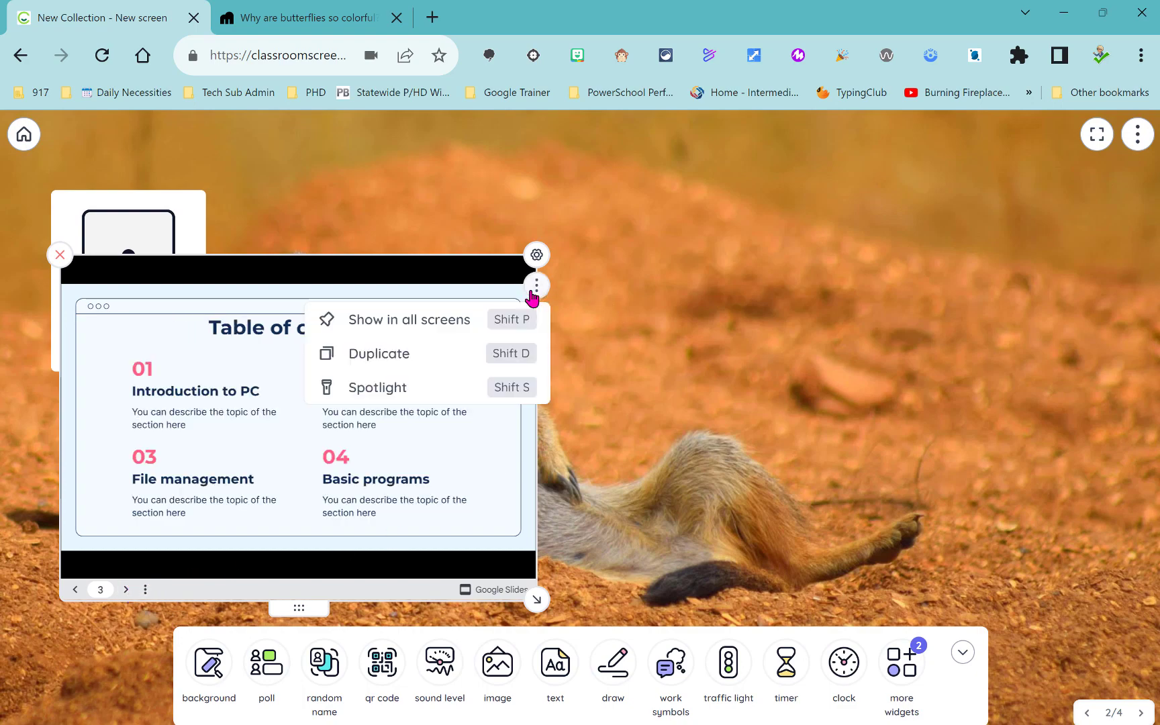
pyautogui.click(437, 400)
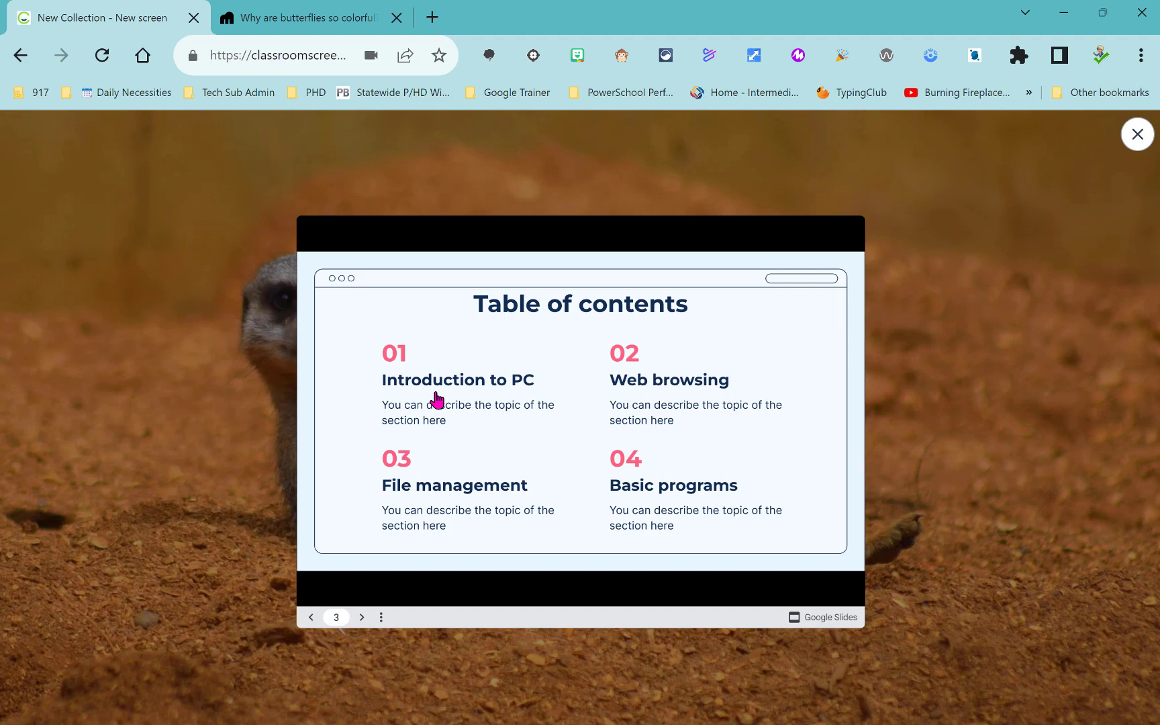
pyautogui.click(1137, 135)
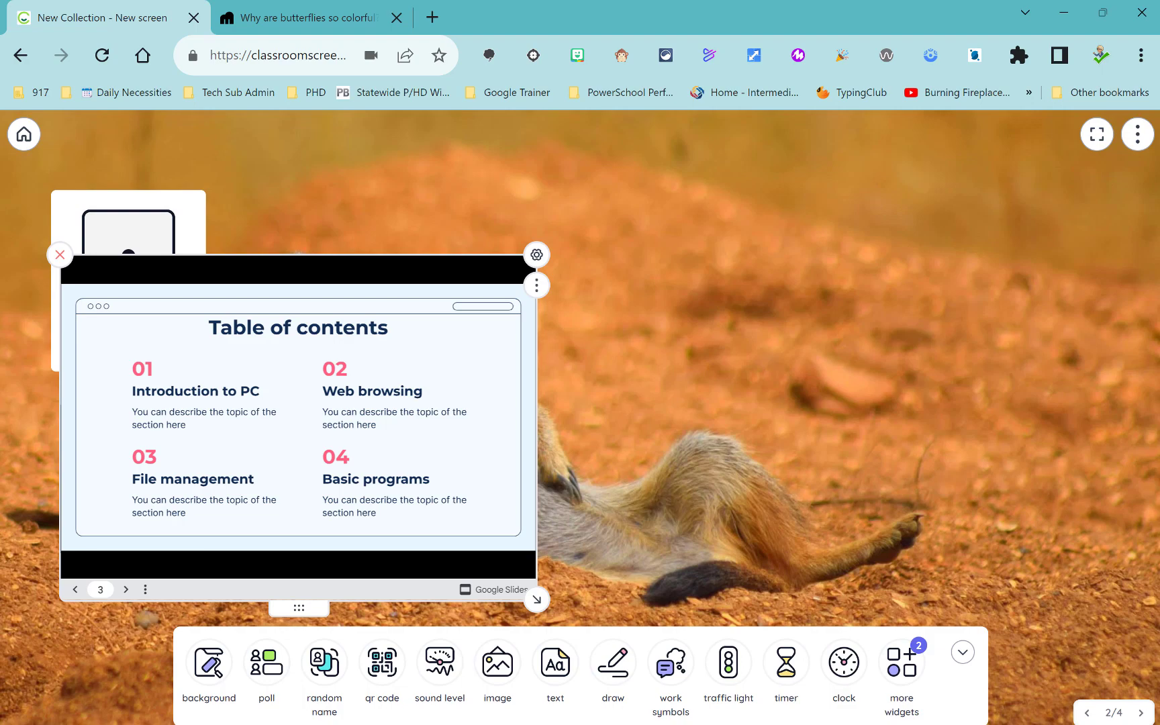
# Add a group maker using the Morning class list and change the group count from 4 to 3.
pyautogui.click(910, 677)
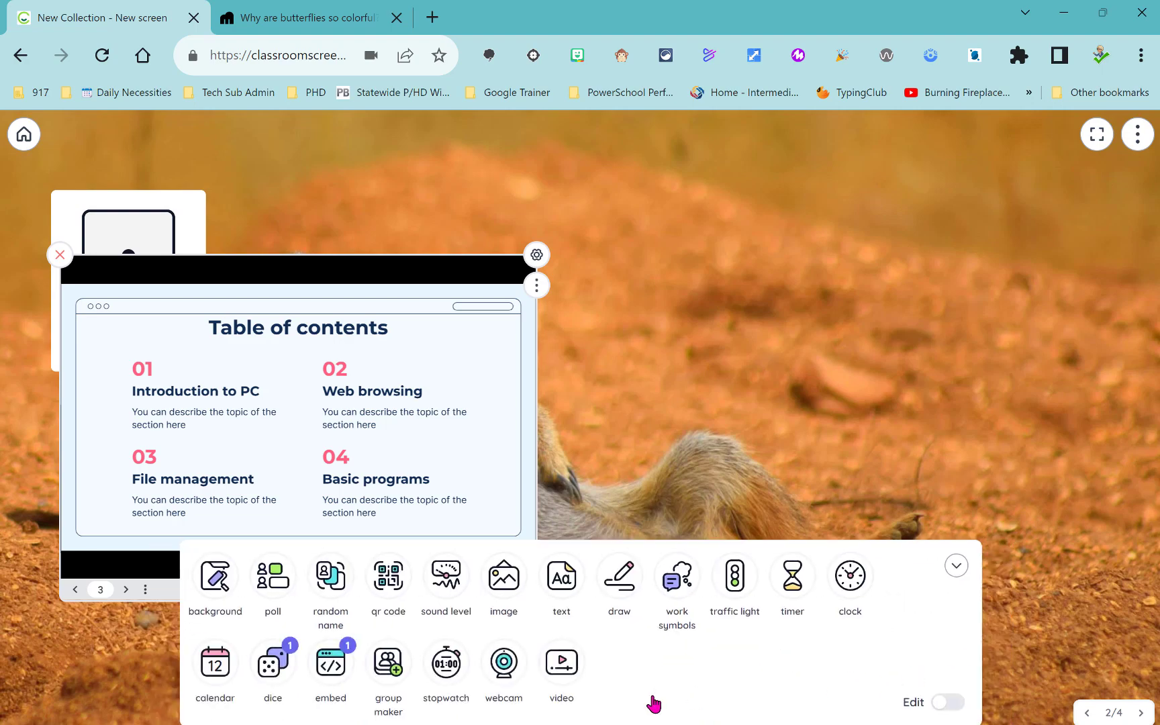
pyautogui.click(390, 673)
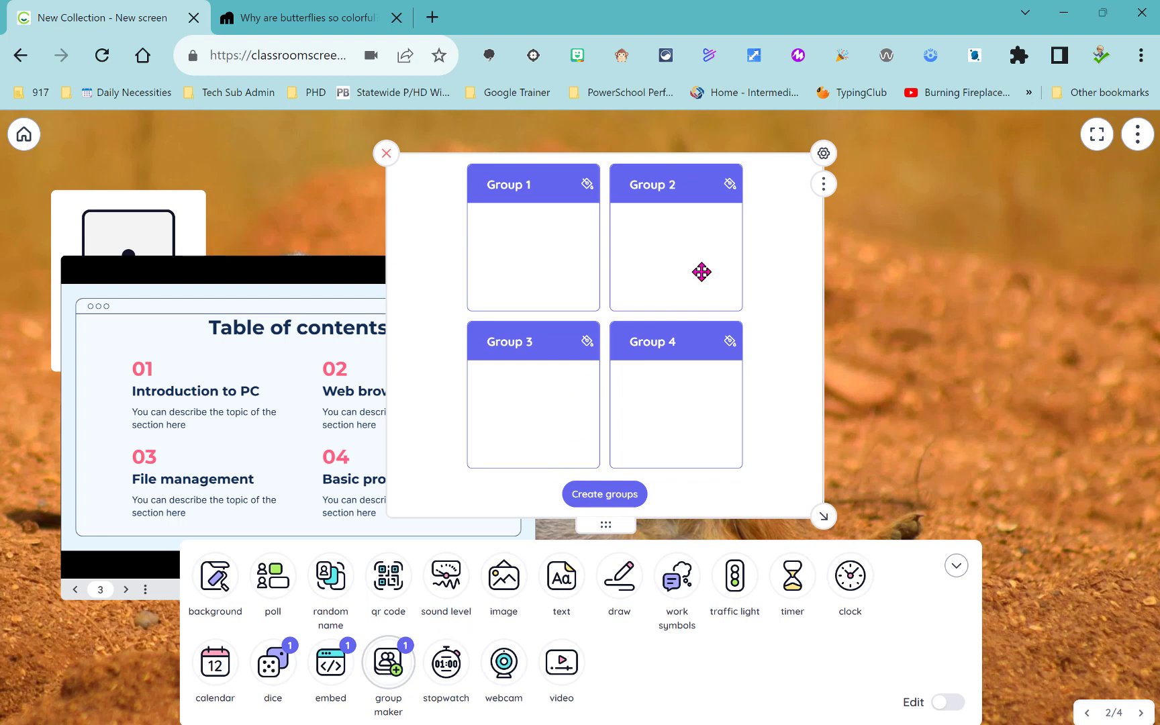
pyautogui.click(829, 157)
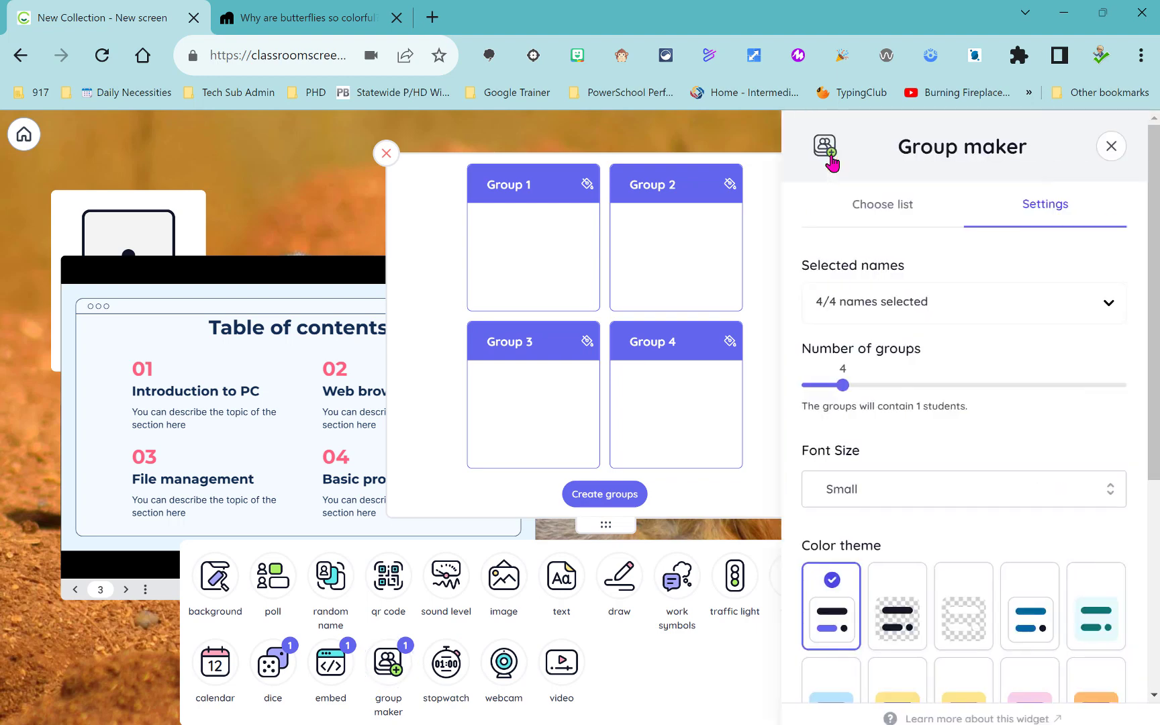
pyautogui.click(897, 206)
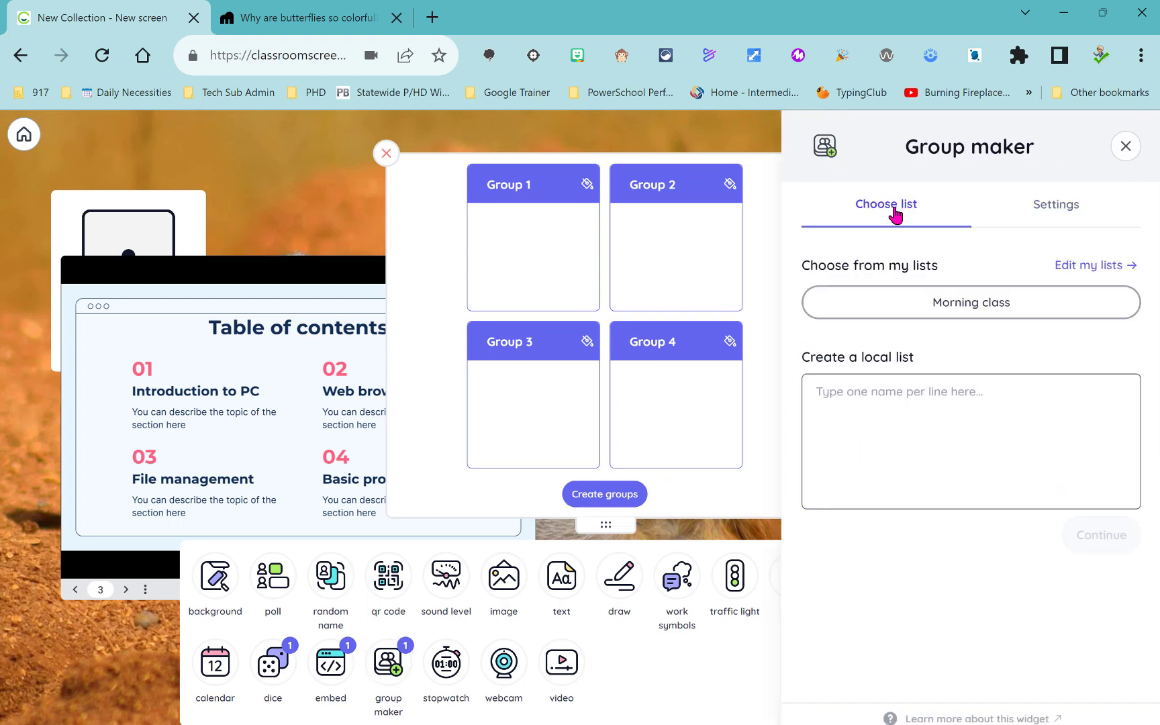
pyautogui.click(949, 303)
pyautogui.click(1061, 213)
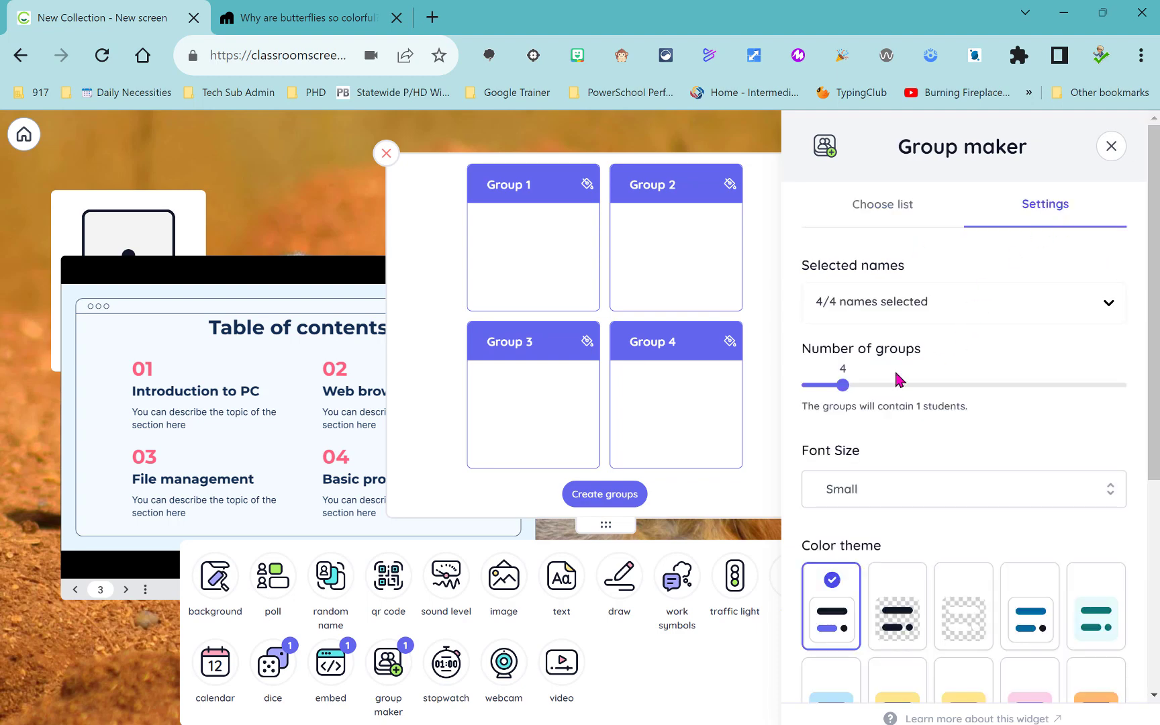
pyautogui.moveTo(843, 385)
pyautogui.mouseDown()
pyautogui.moveTo(827, 388)
pyautogui.moveTo(840, 404)
pyautogui.mouseUp()
pyautogui.click(1111, 146)
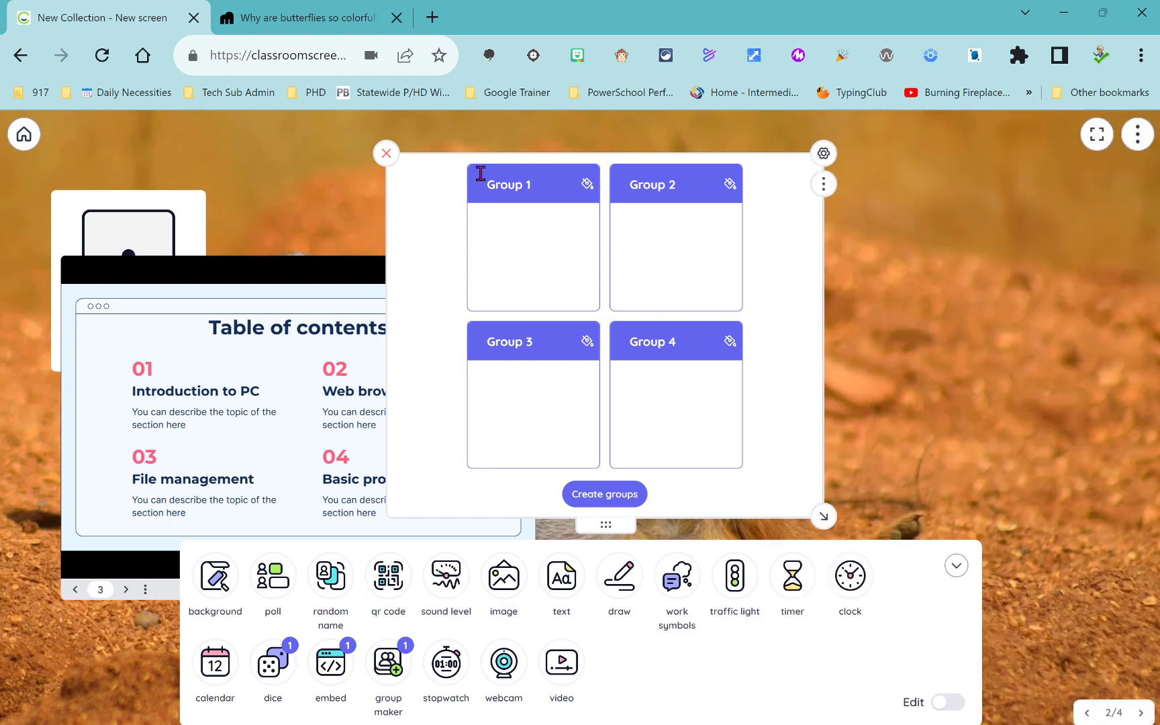
pyautogui.click(386, 153)
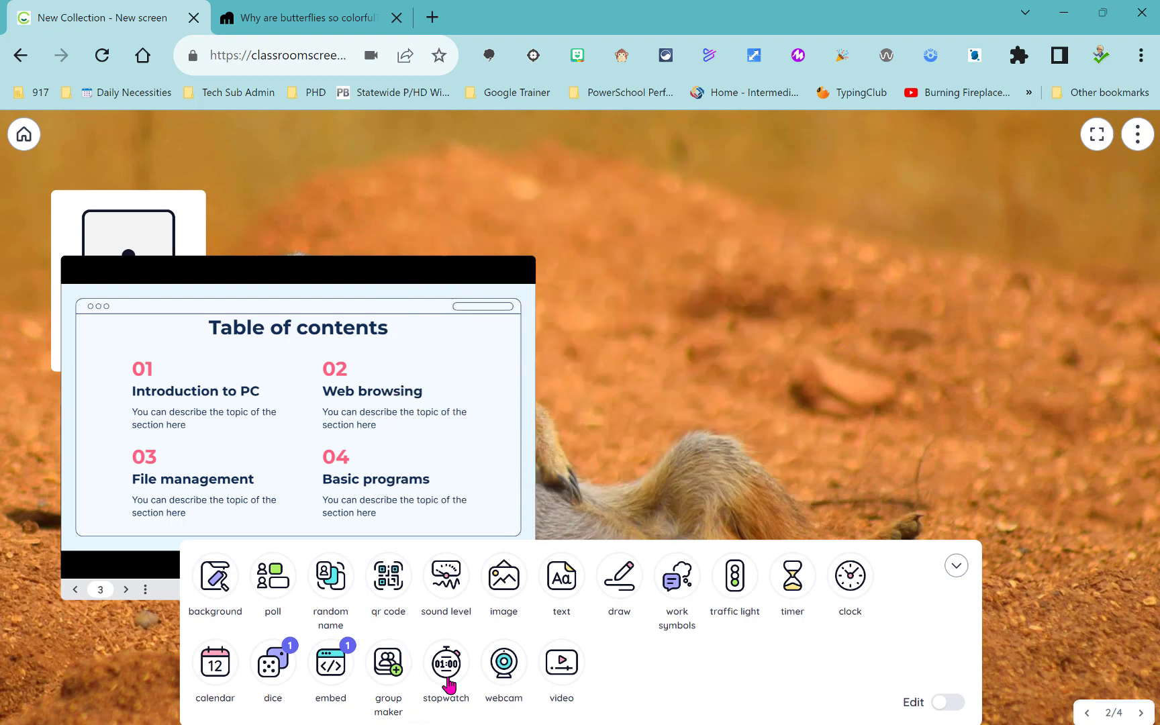
pyautogui.click(447, 681)
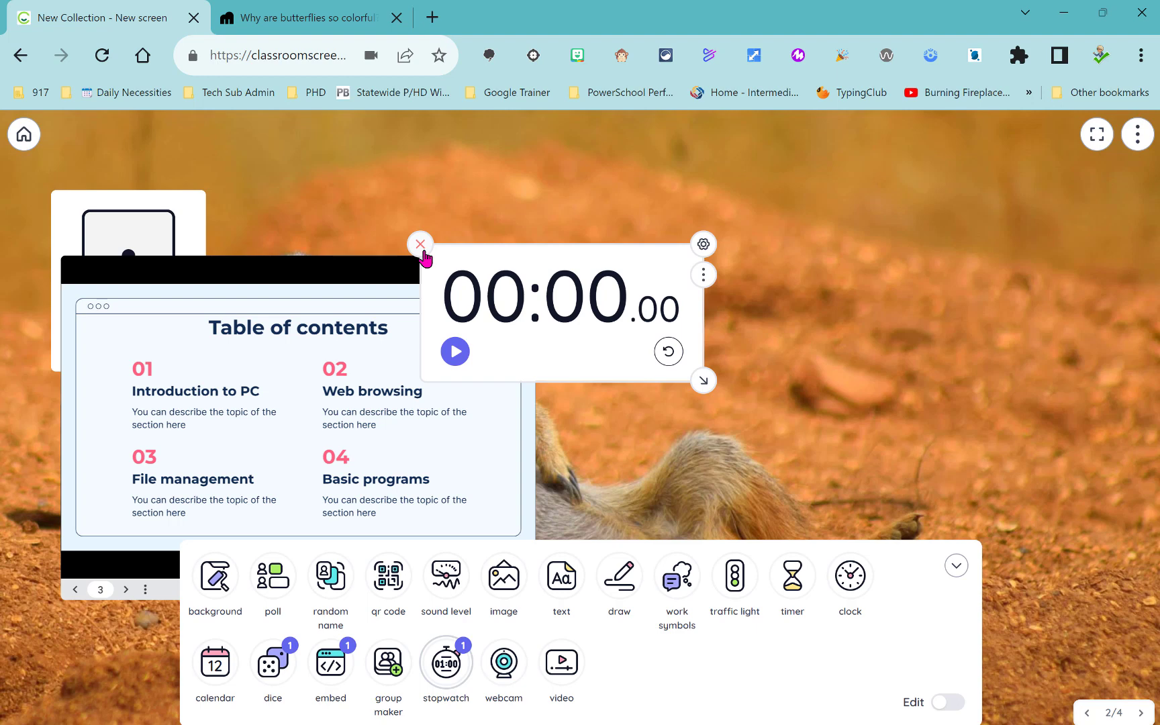
pyautogui.click(421, 245)
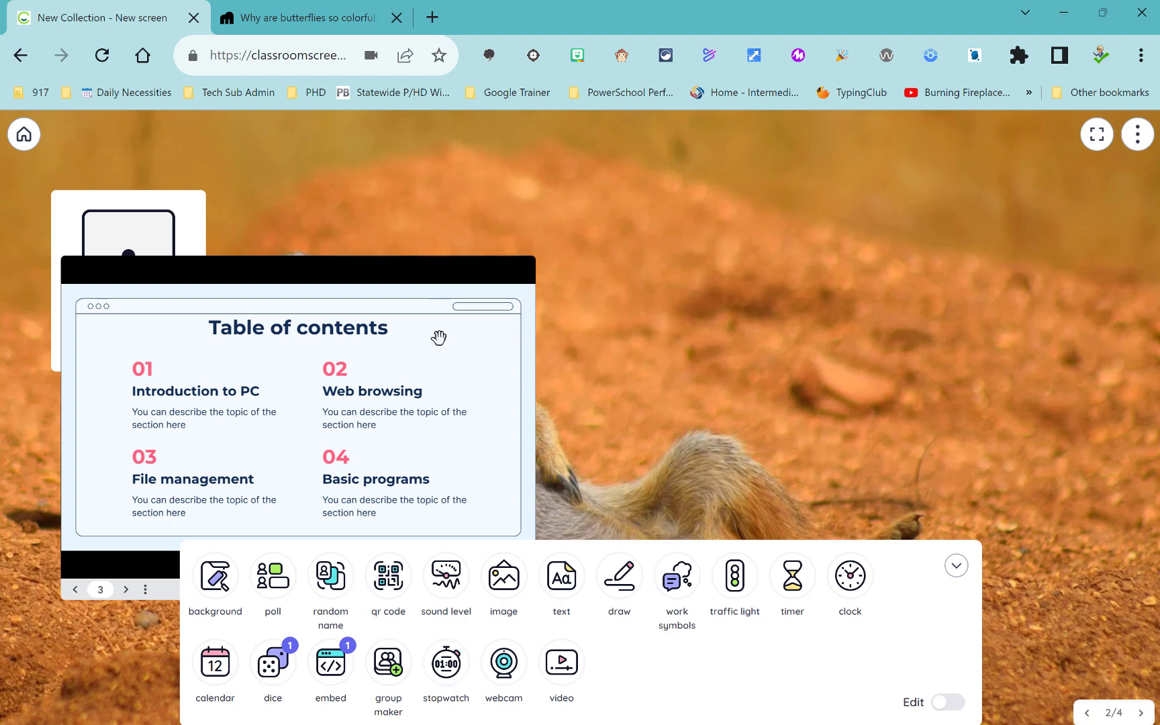
pyautogui.click(503, 681)
# Add a centred YouTube widget with 'Self-Advocacy Series: Identifying Accommodations', enlarge it, play and pause.
pyautogui.click(558, 676)
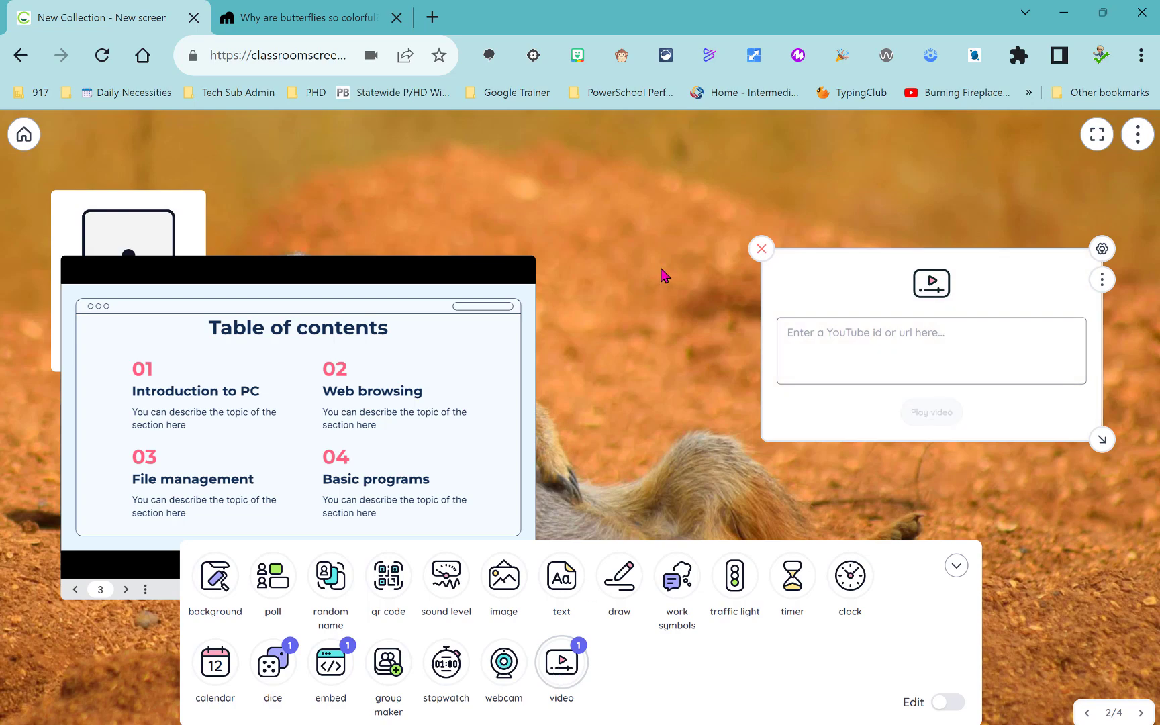
pyautogui.moveTo(823, 268); pyautogui.dragTo(527, 255)
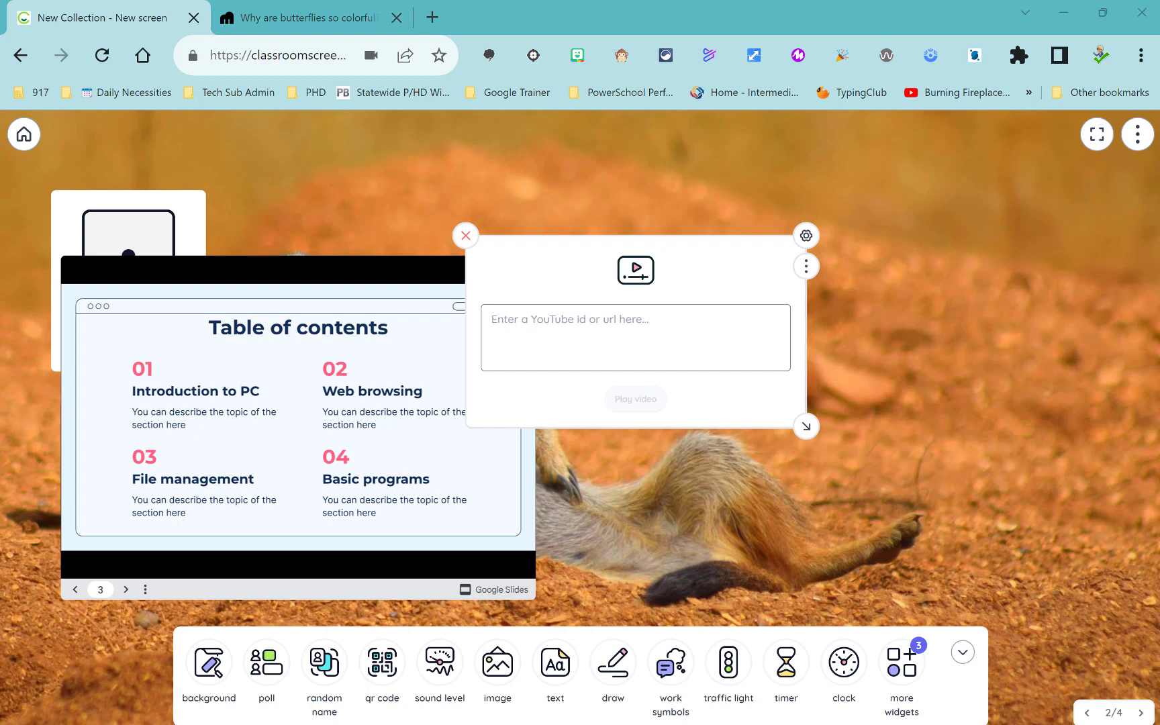
pyautogui.click(531, 322)
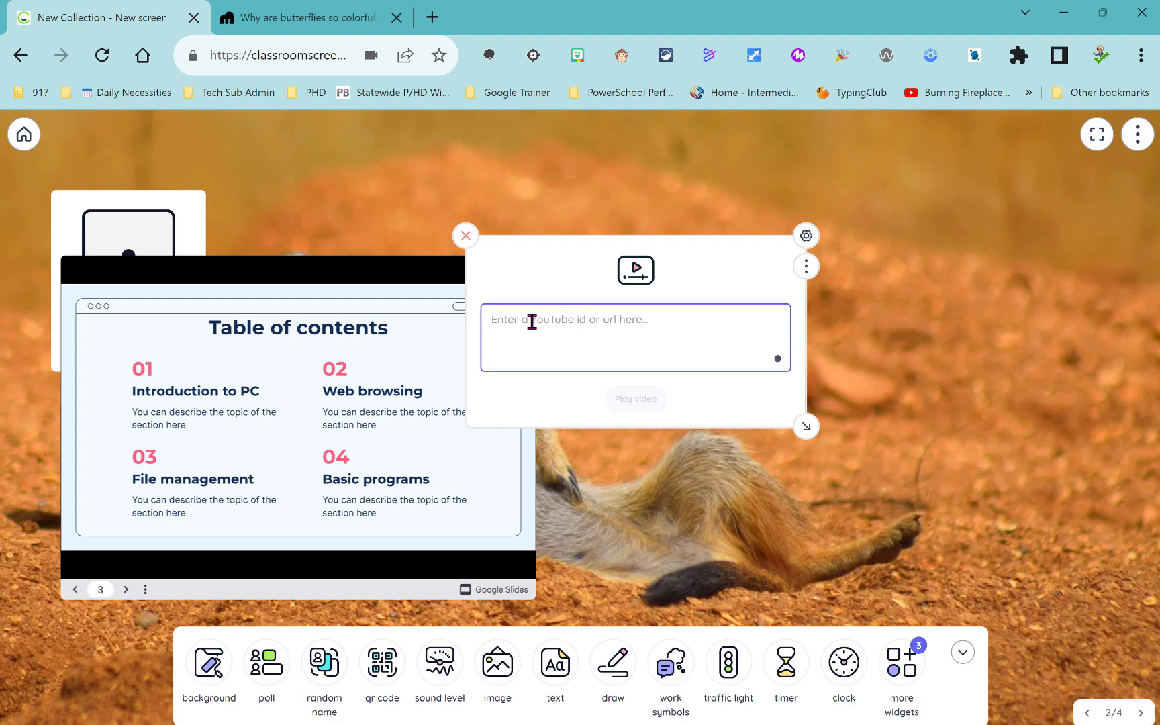
pyautogui.write('https://youtu.be/lLnMeqXZf-U')
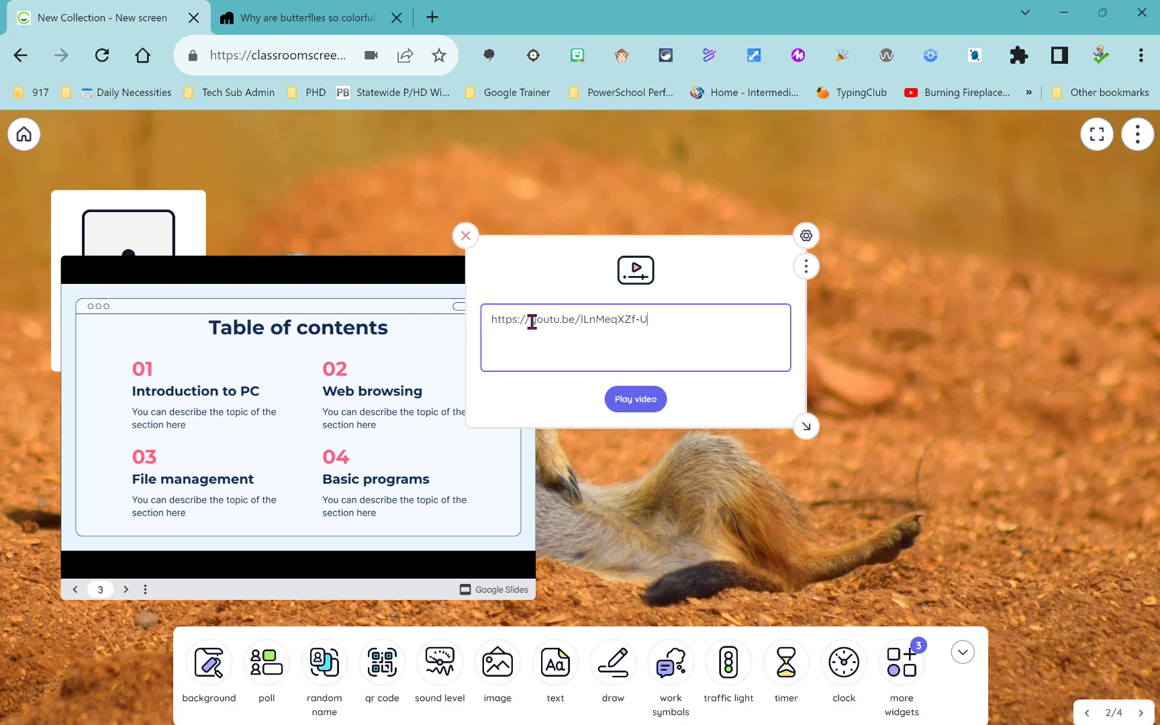
pyautogui.click(630, 401)
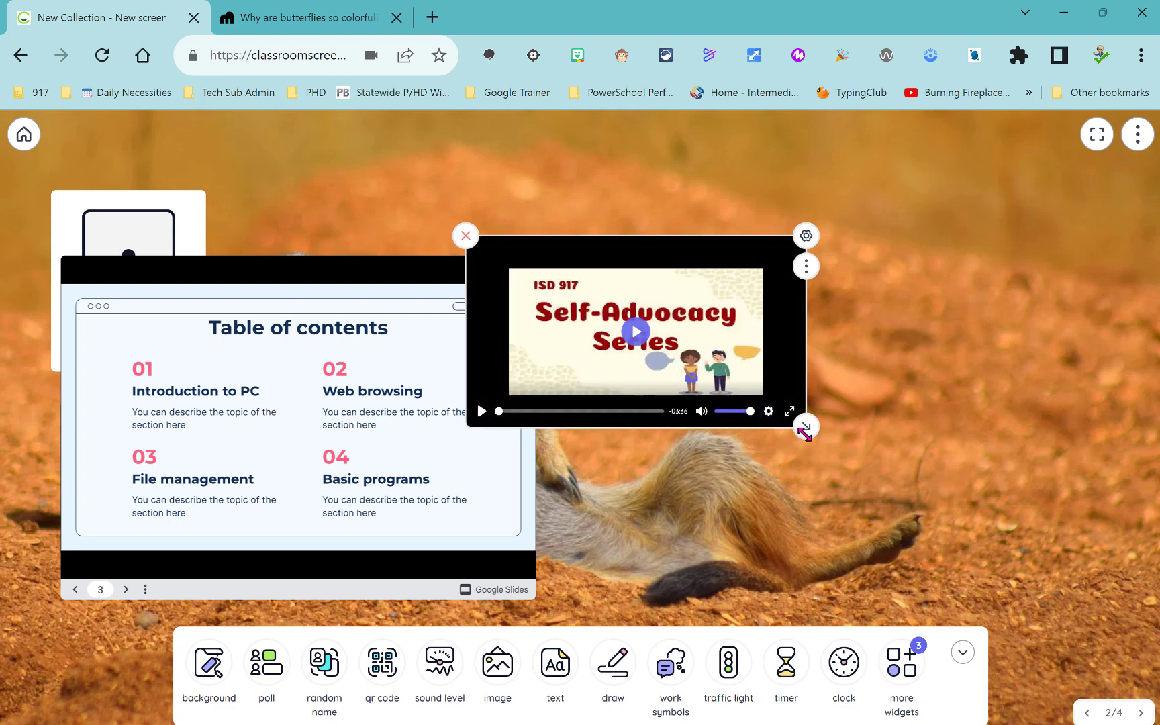
pyautogui.moveTo(804, 428); pyautogui.dragTo(817, 478)
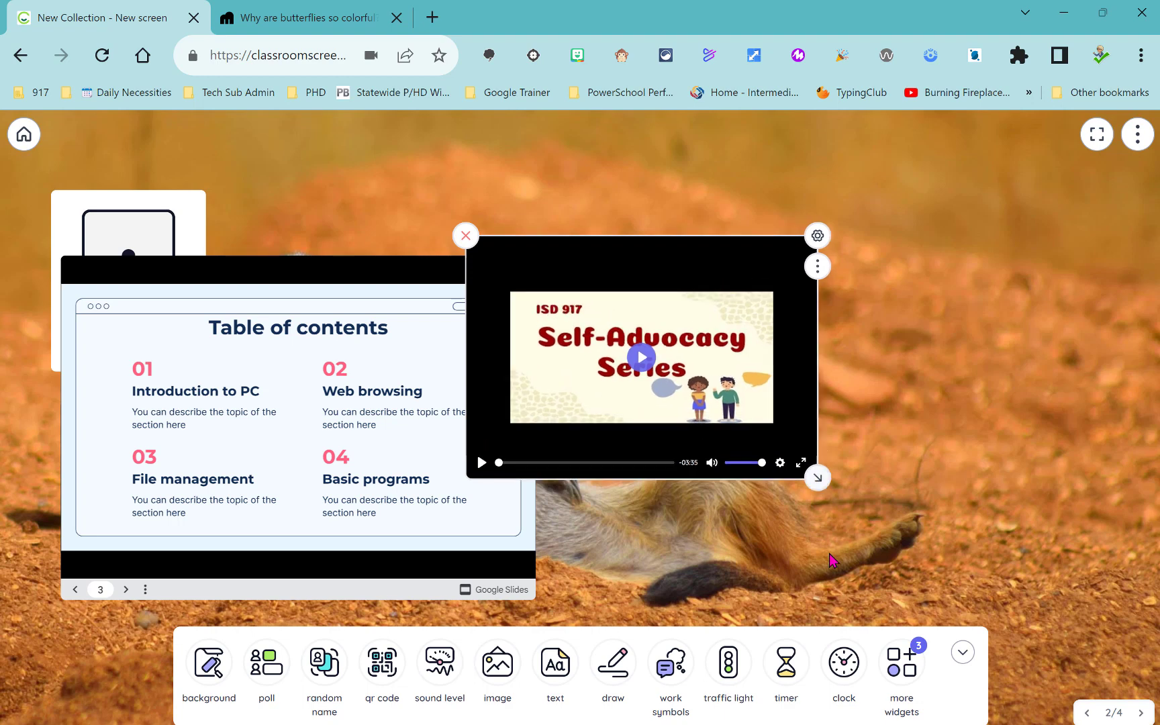
pyautogui.click(641, 363)
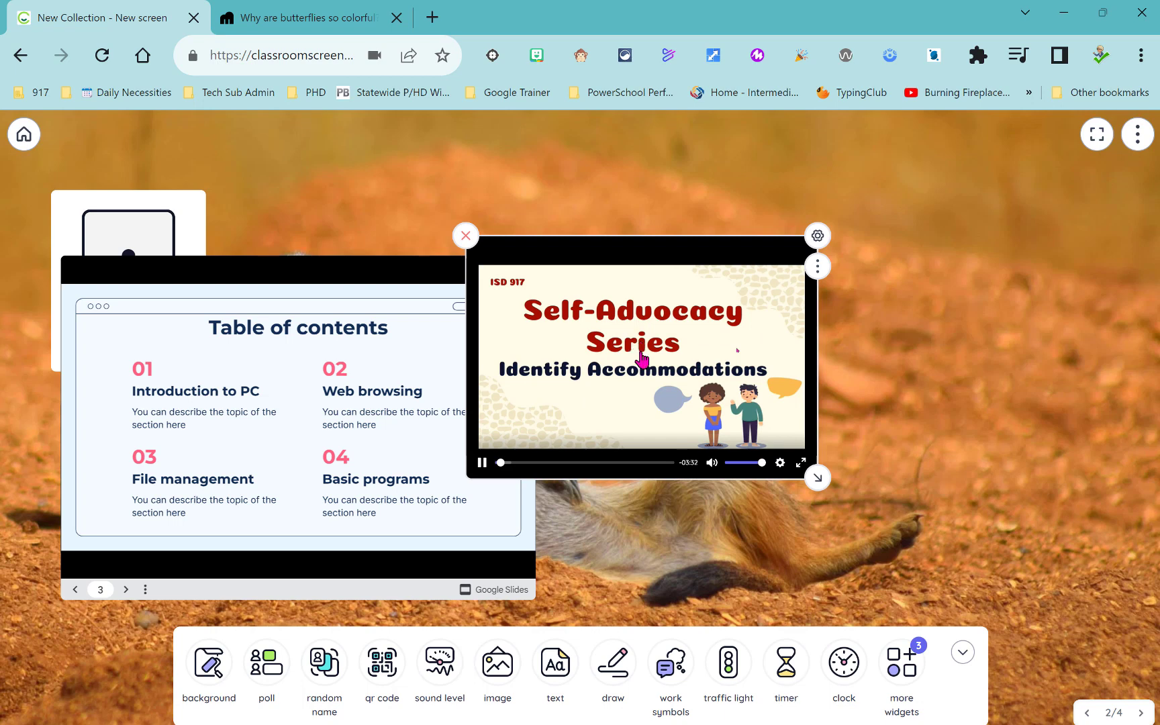
pyautogui.click(641, 359)
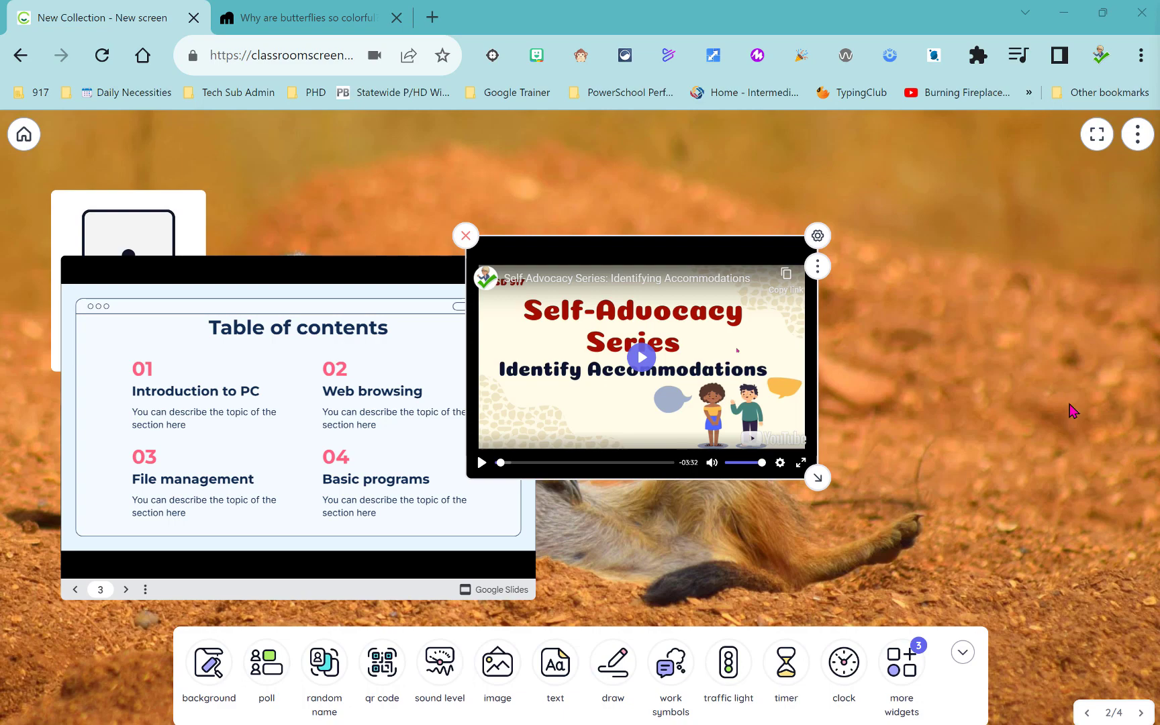
# On the next page, nudge the zone poll and Learning Intention box, then advance to page 4.
pyautogui.click(1140, 713)
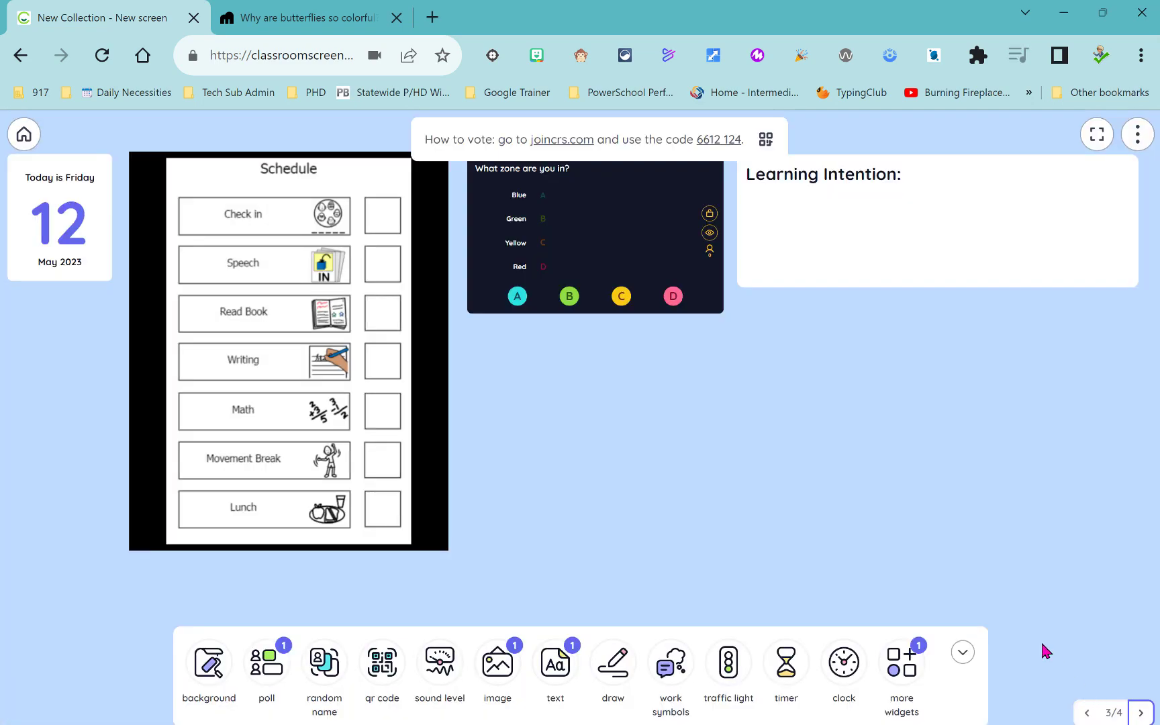
pyautogui.moveTo(616, 228); pyautogui.dragTo(614, 244)
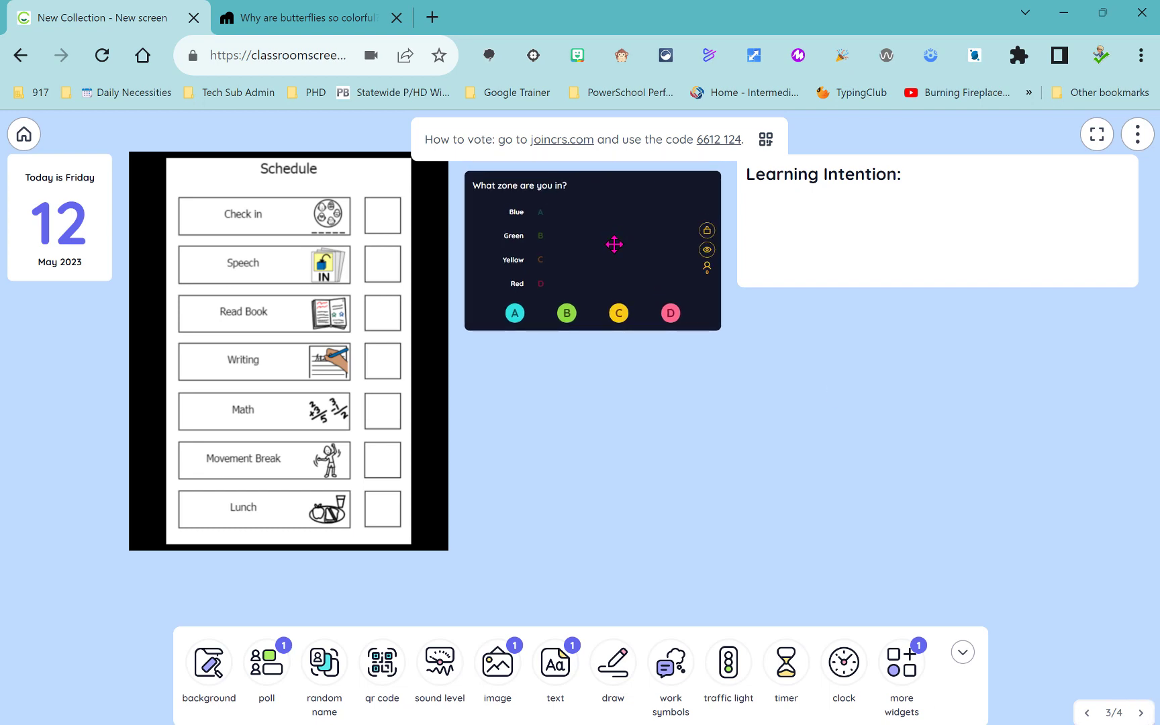
pyautogui.moveTo(847, 244); pyautogui.dragTo(850, 257)
pyautogui.click(776, 258)
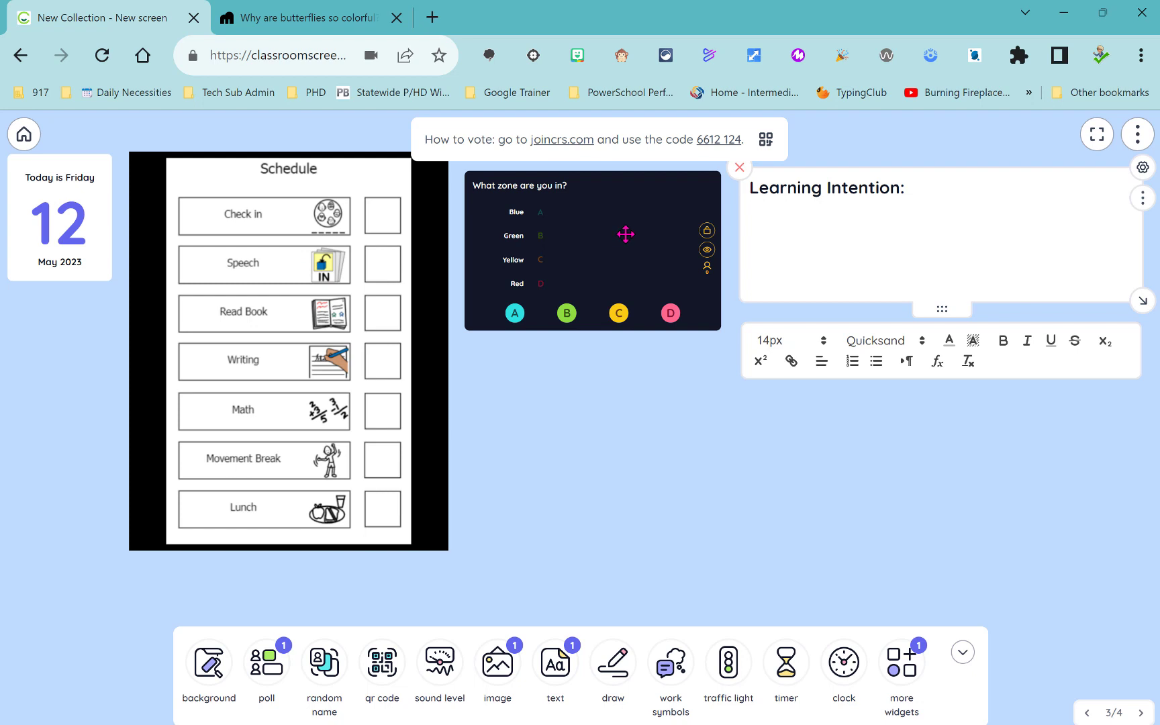
pyautogui.click(629, 484)
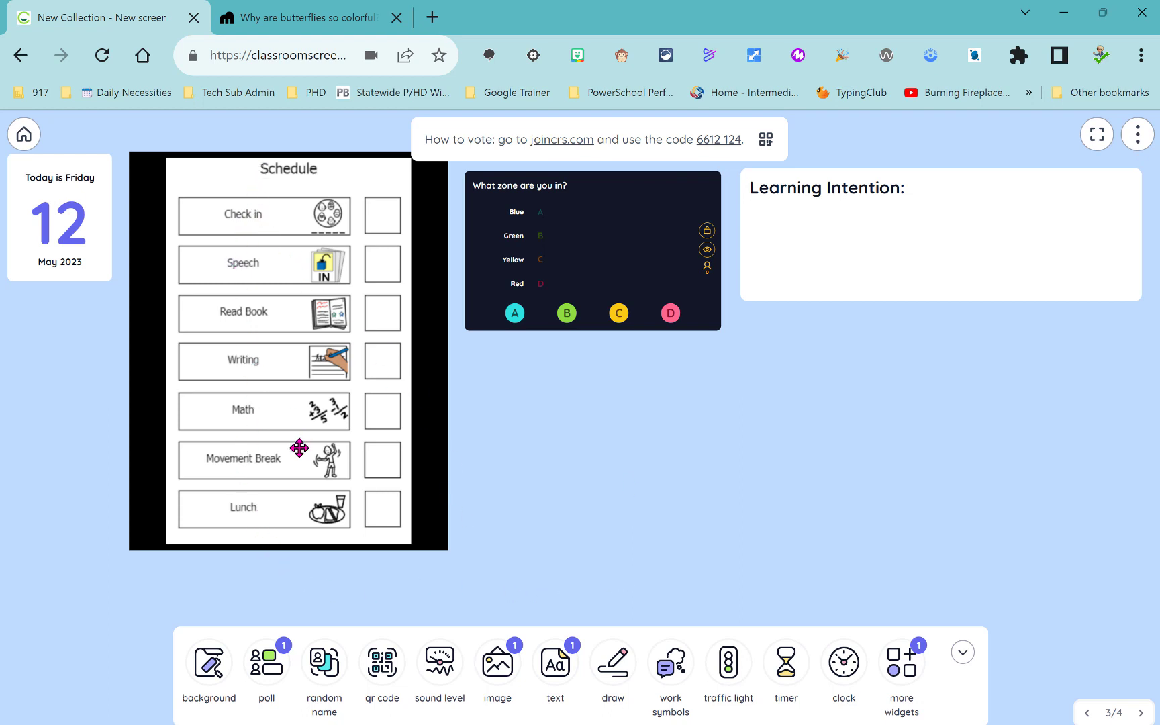
pyautogui.click(1142, 712)
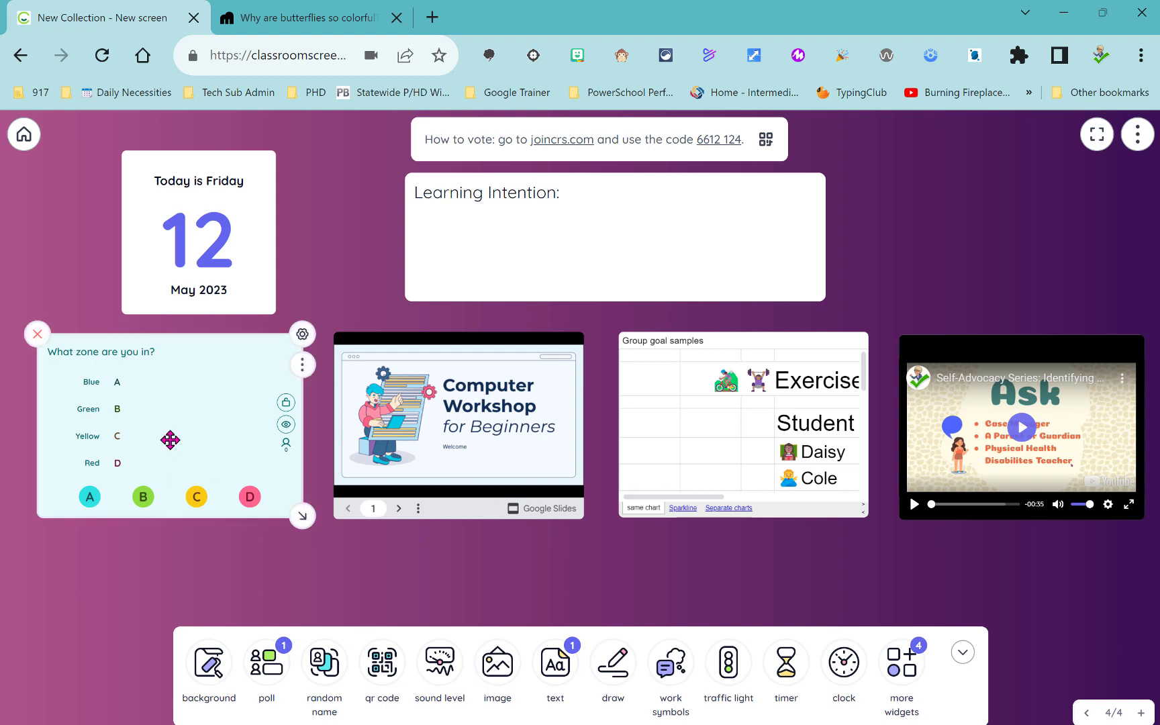
# Briefly spotlight the 'What zone are you in?' poll, then delete it from page 4.
pyautogui.click(300, 365)
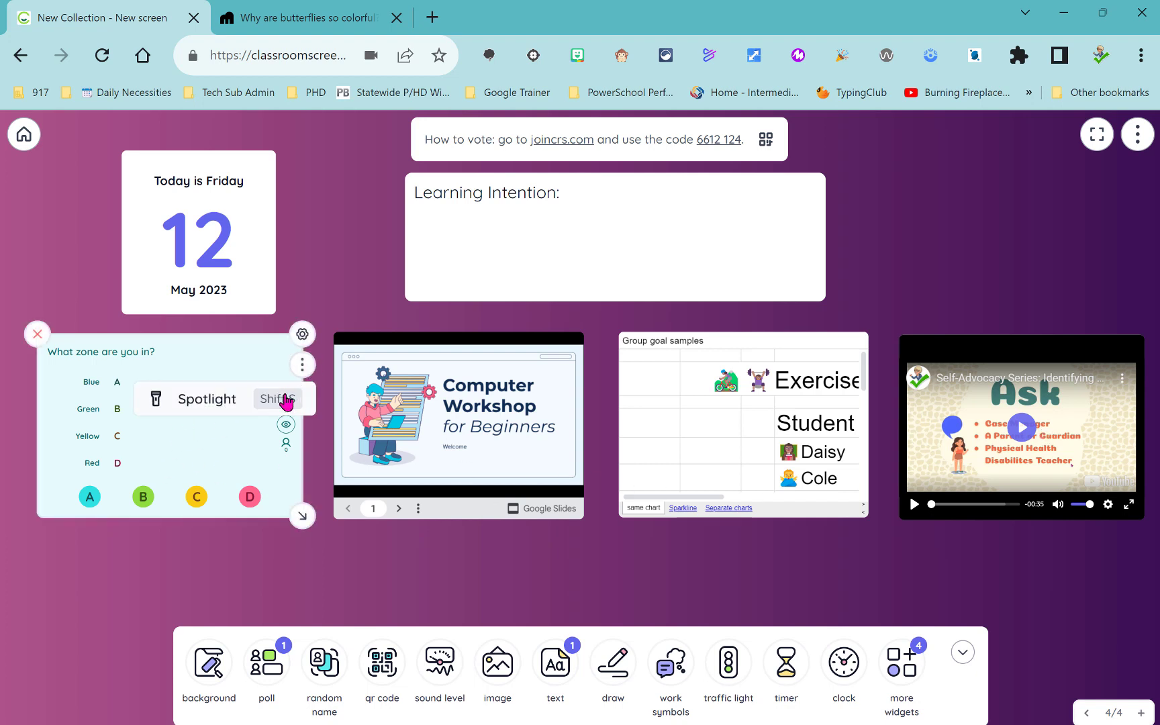
pyautogui.click(207, 400)
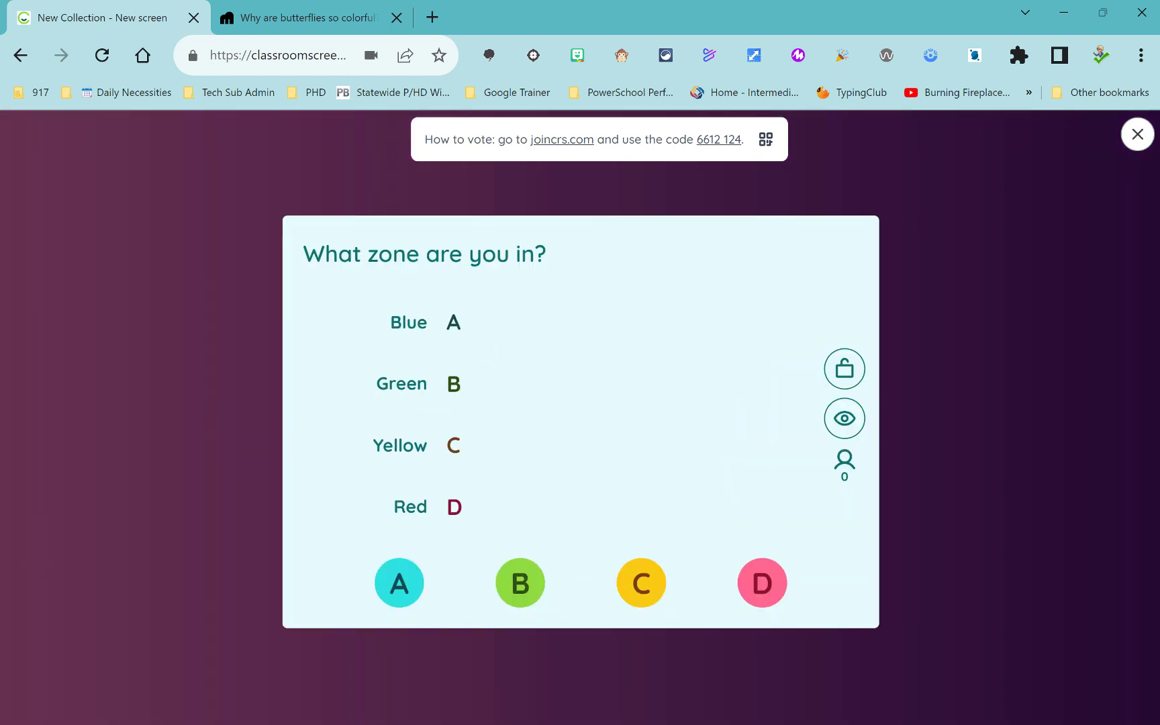
pyautogui.click(1137, 138)
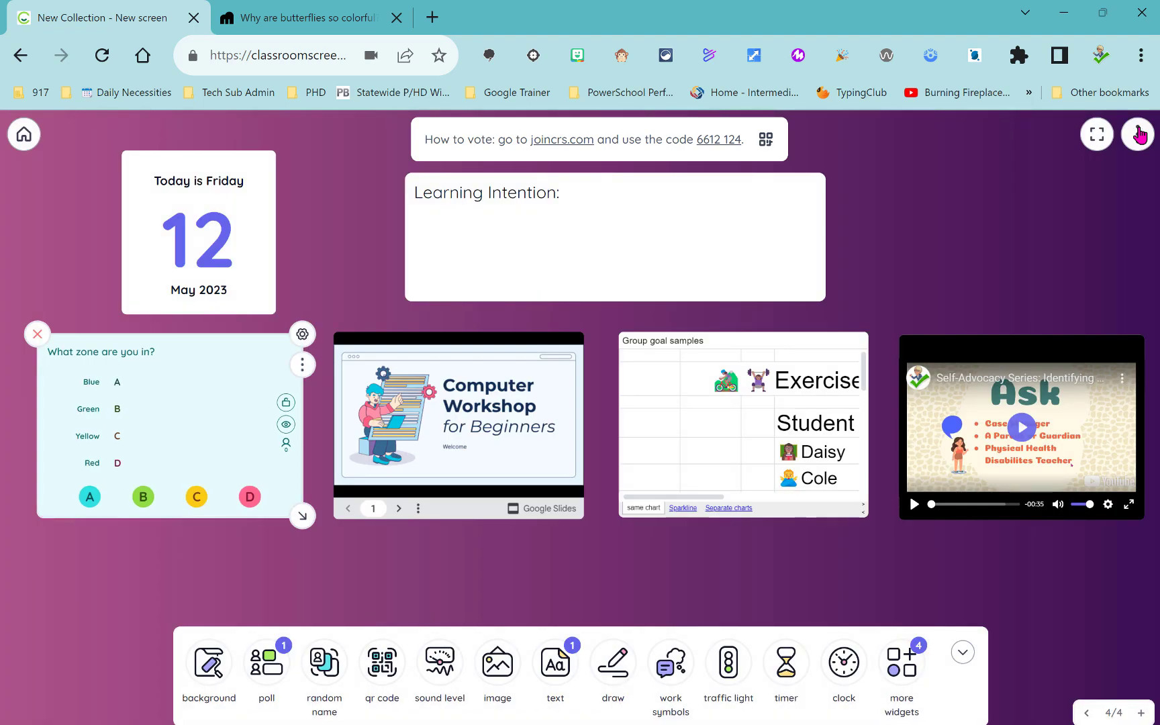
pyautogui.click(37, 333)
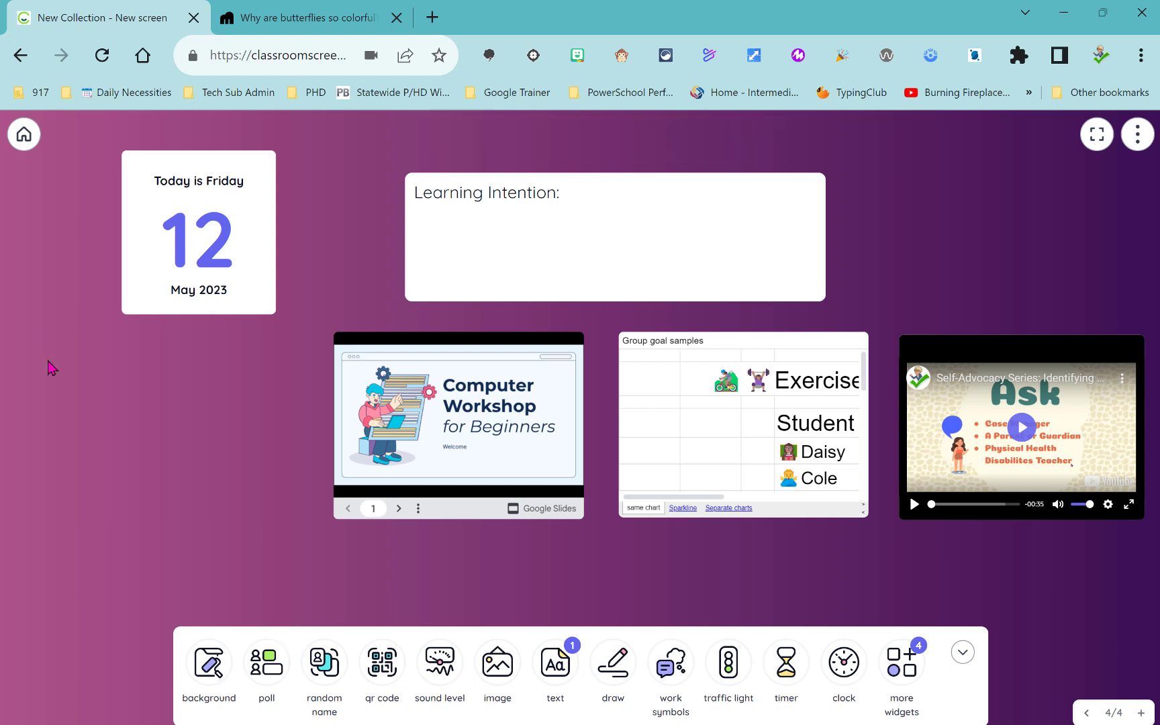